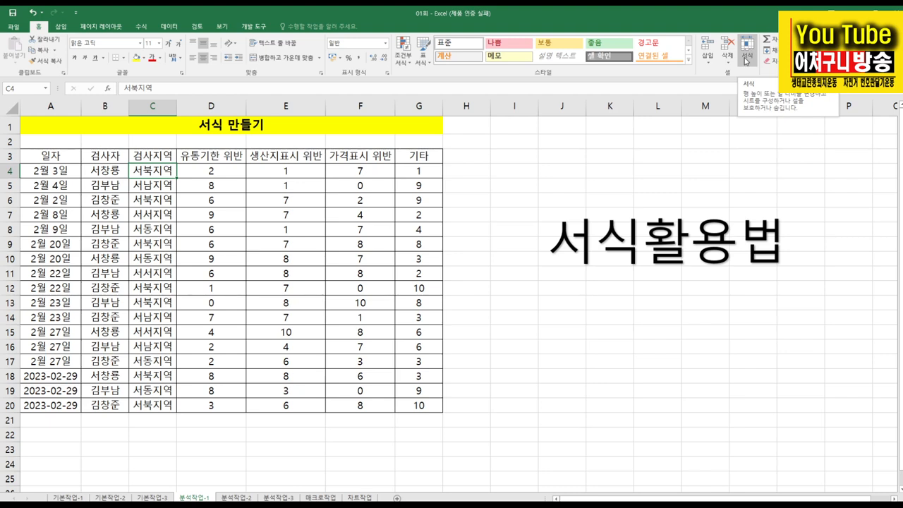
left_click(748, 57)
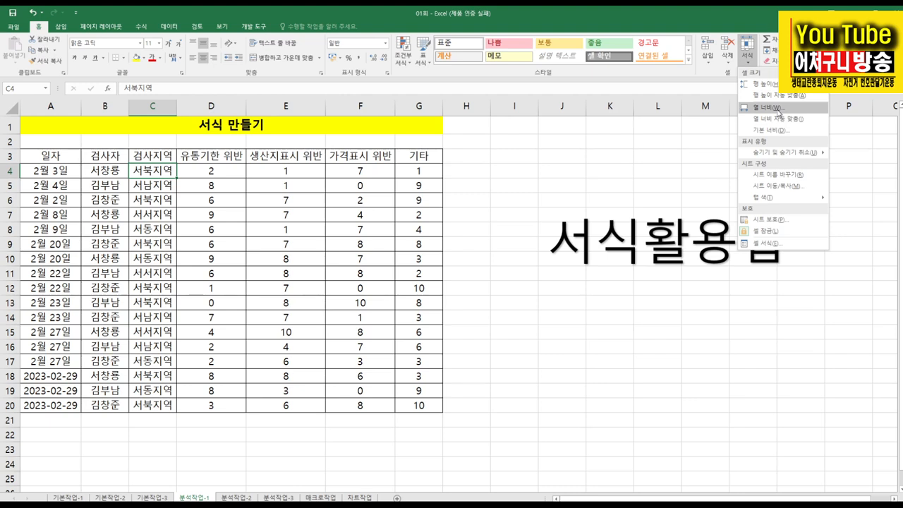
mouse_move(784, 156)
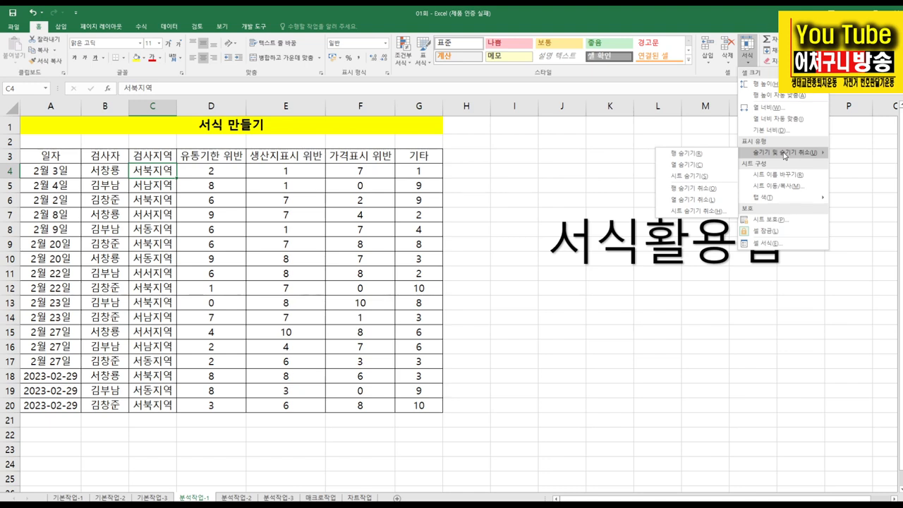
left_click(525, 153)
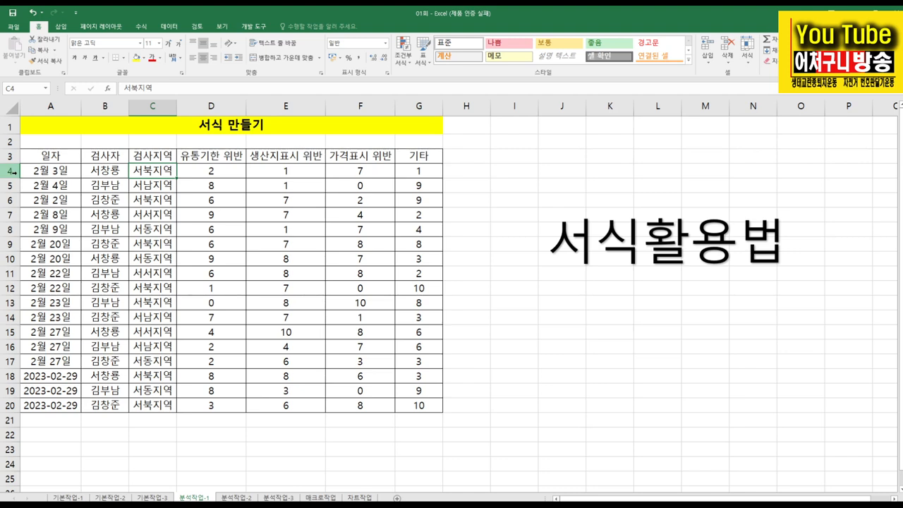
left_click(45, 172)
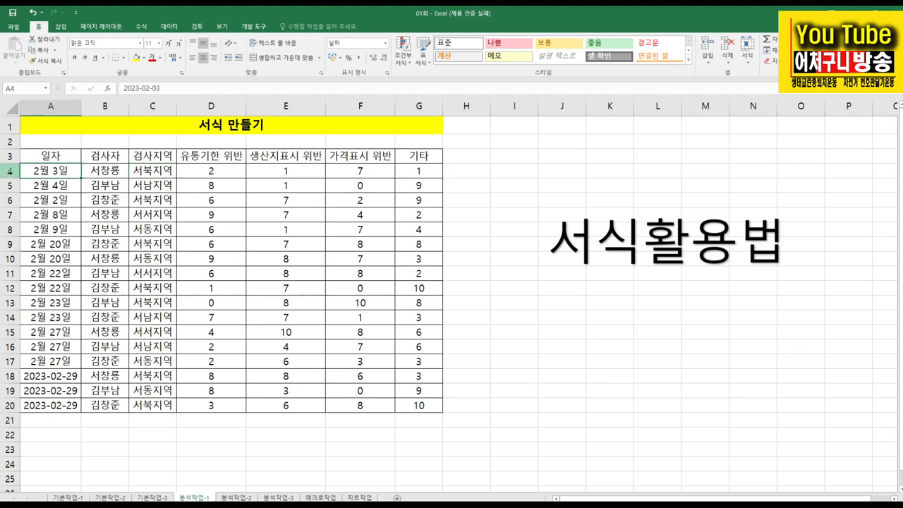
left_click(11, 172)
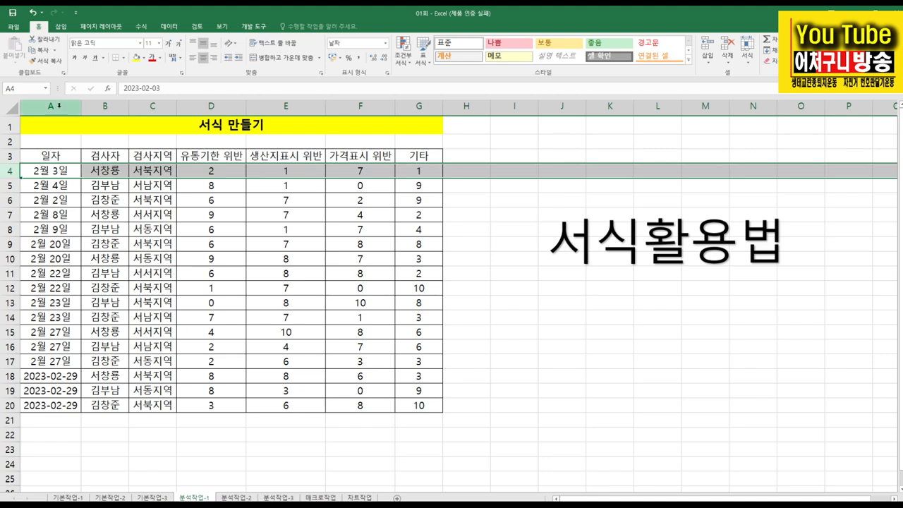
left_click(58, 106)
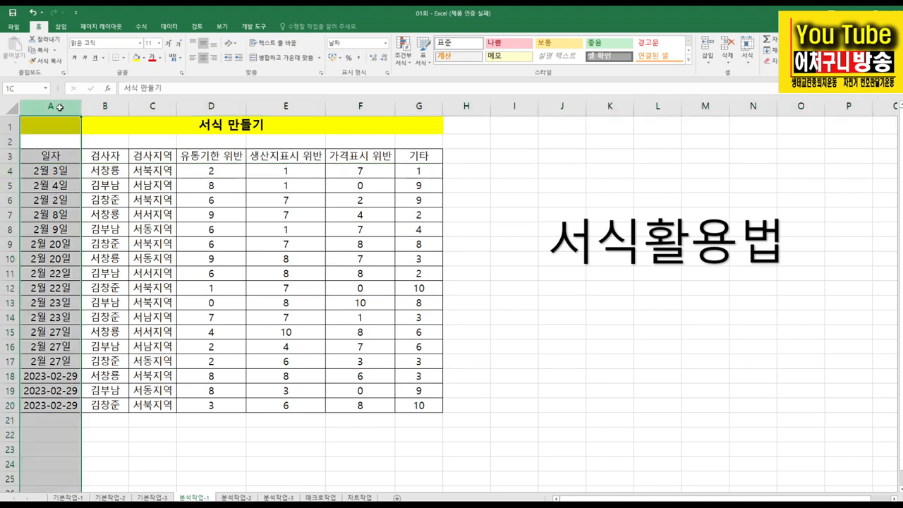
Step: Hide row 4, the first data row below the table headers
left_click(7, 170)
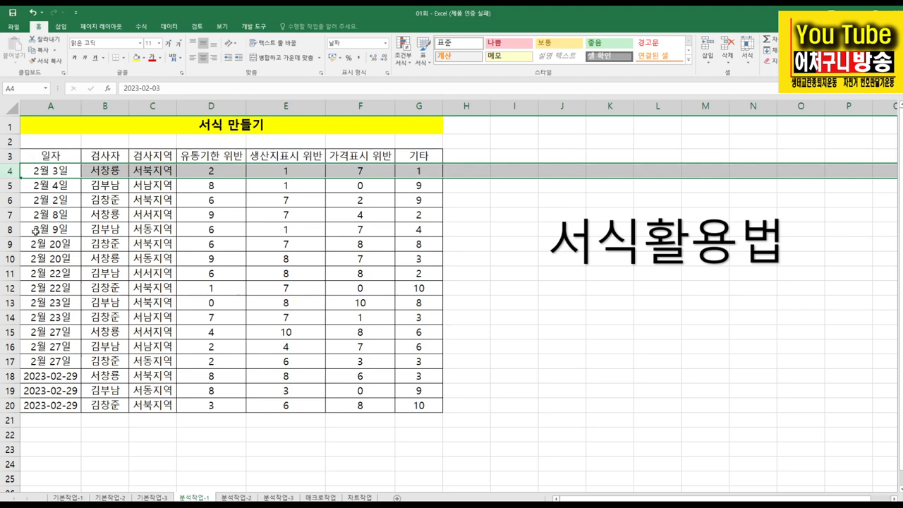
scroll(83, 277, "down", 4)
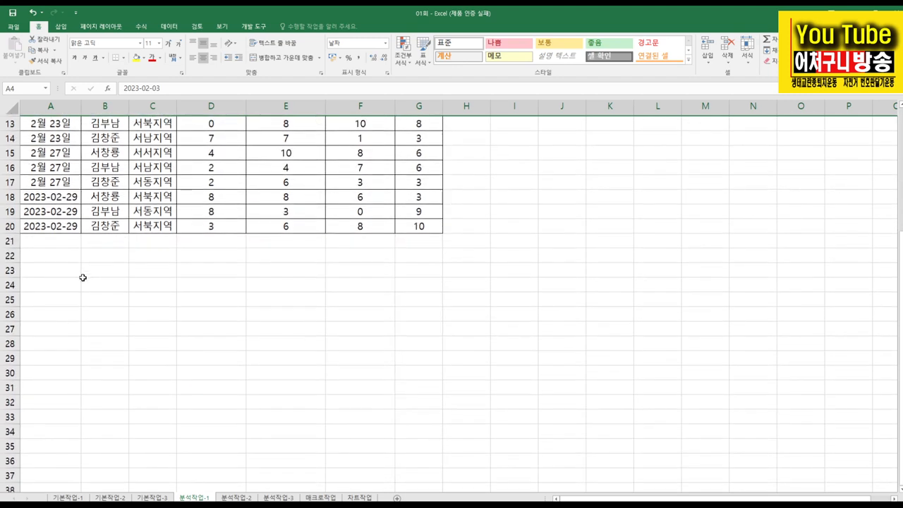
scroll(82, 278, "up", 4)
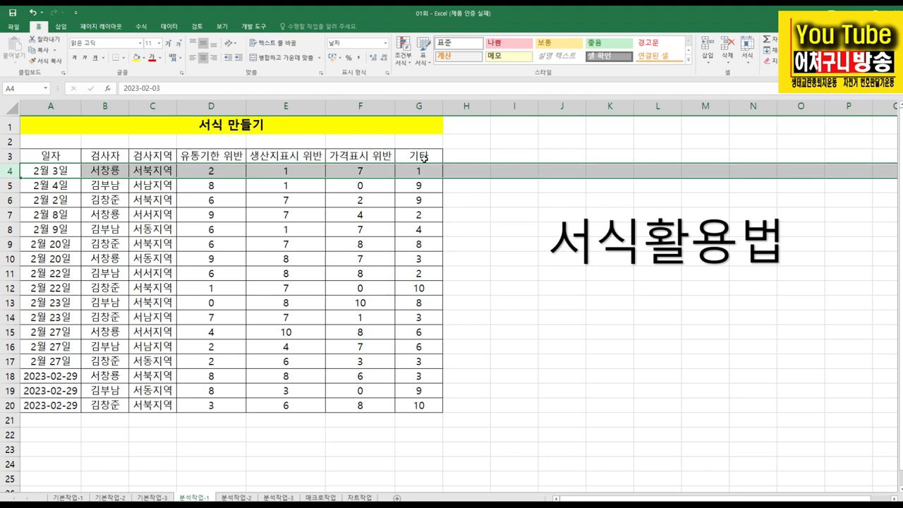
left_click(747, 57)
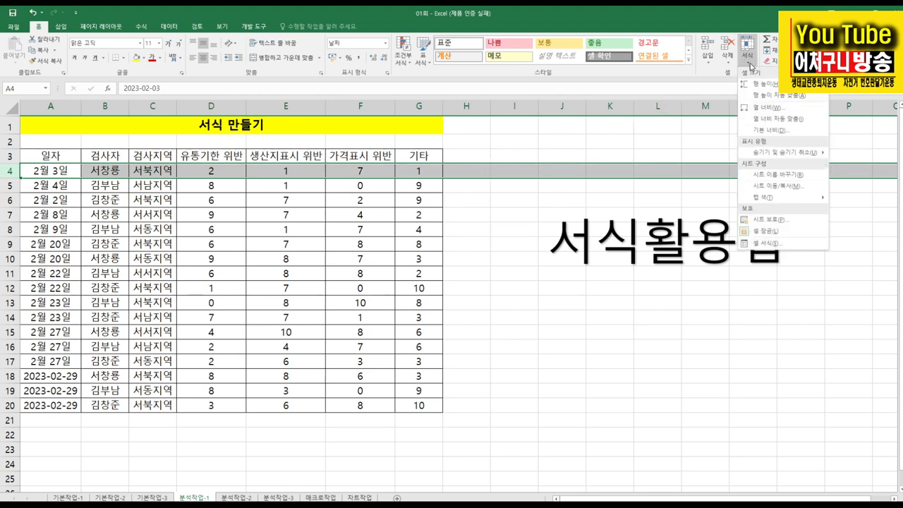
mouse_move(791, 153)
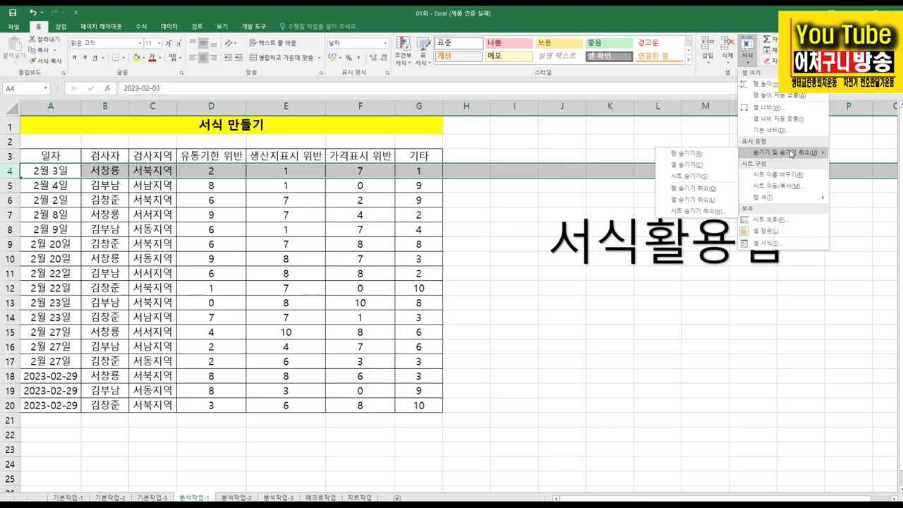
left_click(706, 154)
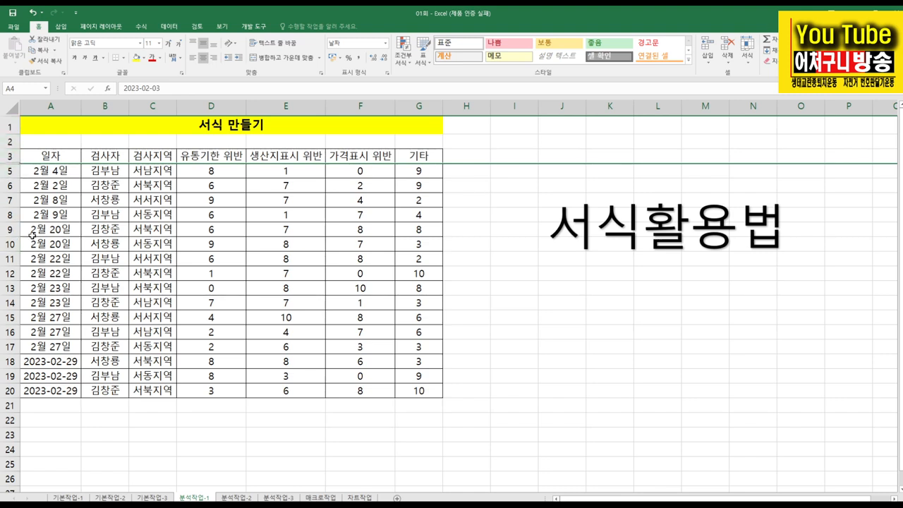
Step: Try to unhide row 4 with only row 5 selected
left_click(45, 187)
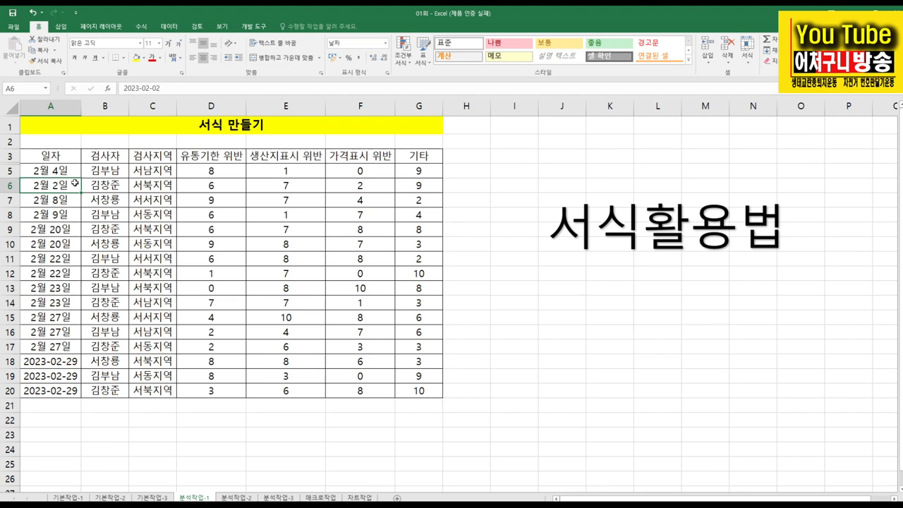
left_click(60, 172)
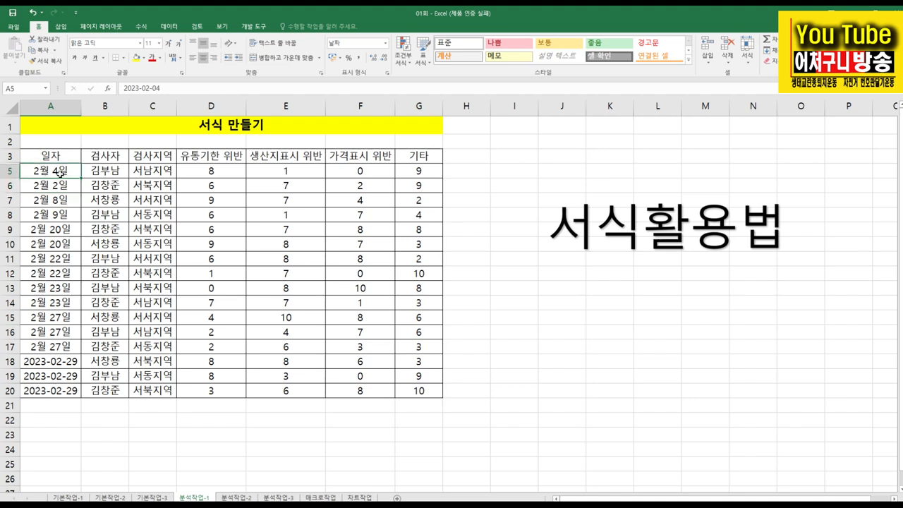
left_click(8, 171)
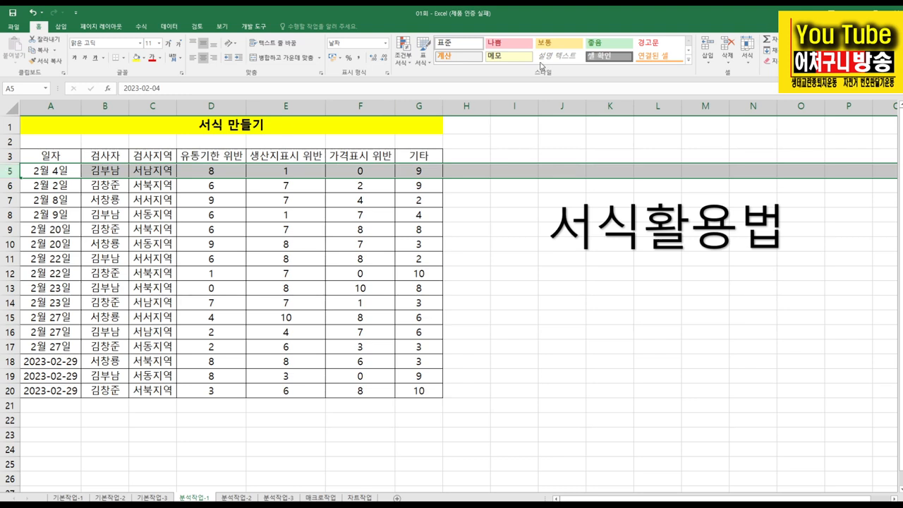
left_click(748, 53)
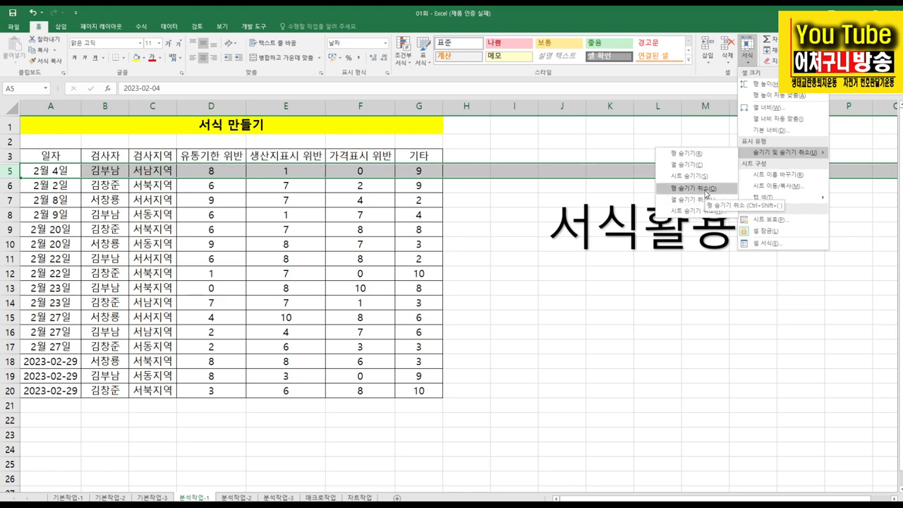
left_click(705, 189)
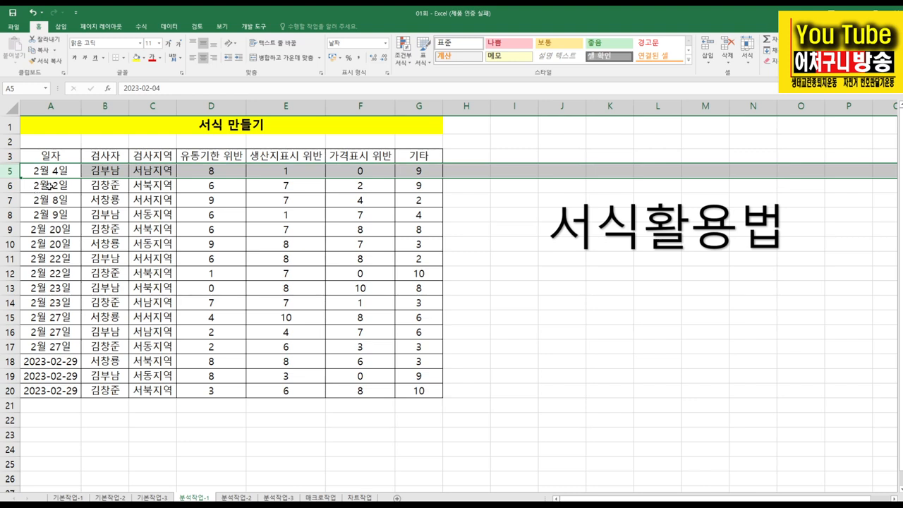
Step: Try to unhide row 4 with only row 7 selected
left_click(13, 201)
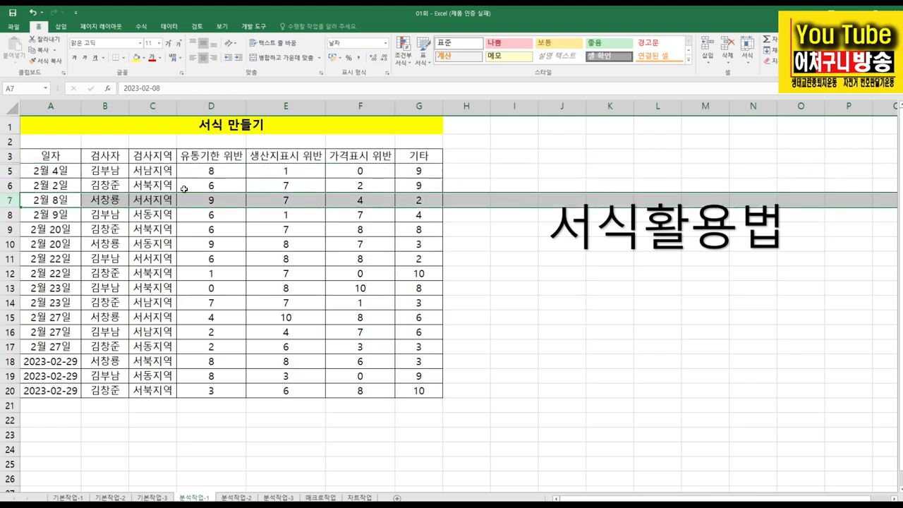
left_click(745, 58)
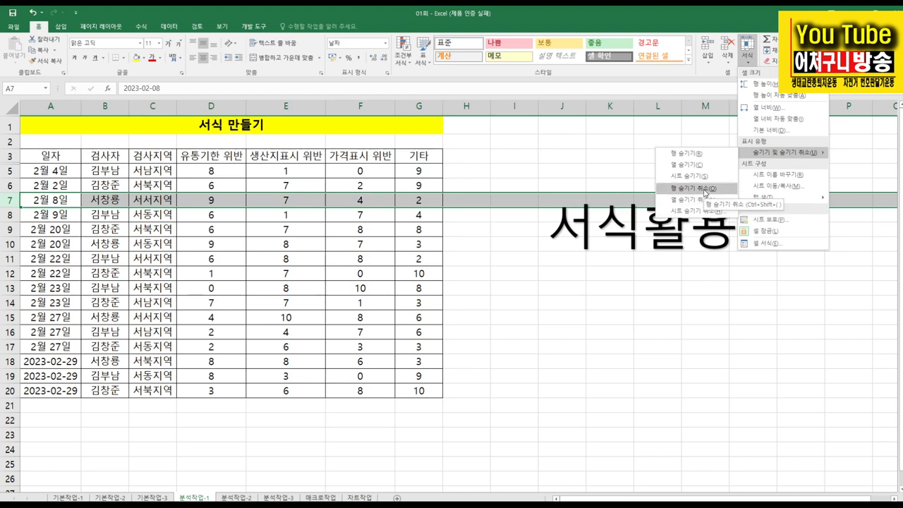
left_click(705, 189)
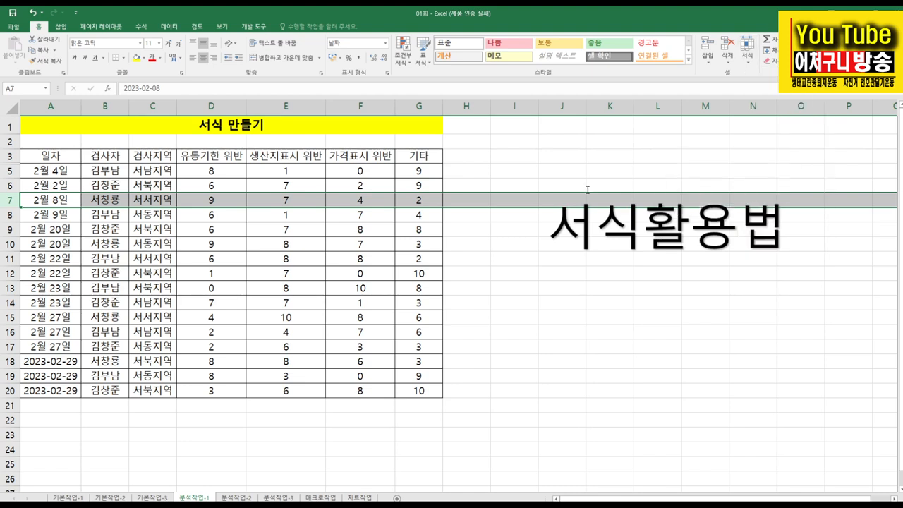
Step: Reveal hidden row 4 by stretching the row boundary between rows 3 and 5, and undo that change
left_click(520, 182)
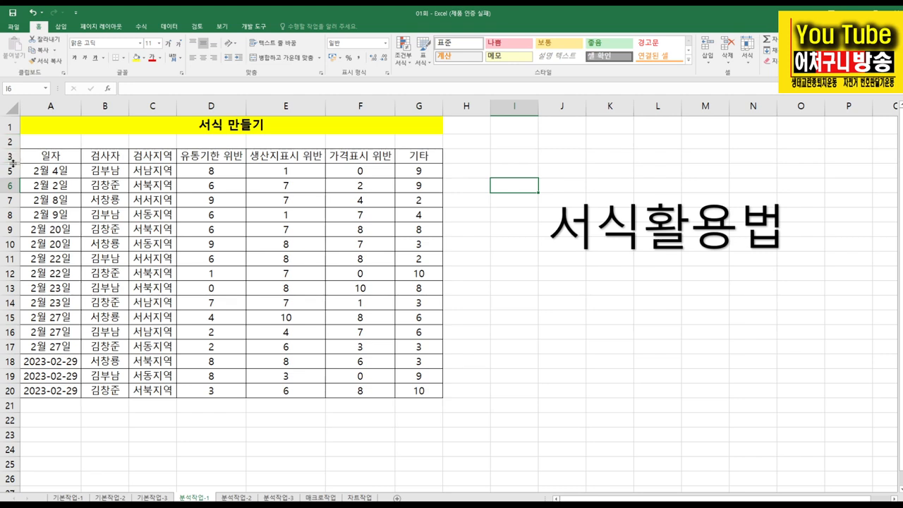
left_click_drag(12, 163, 9, 179)
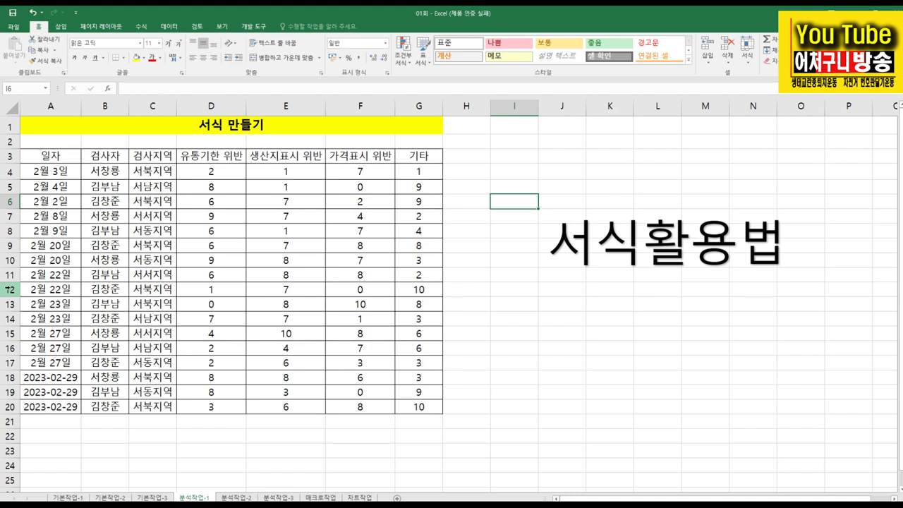
key("ctrl+z")
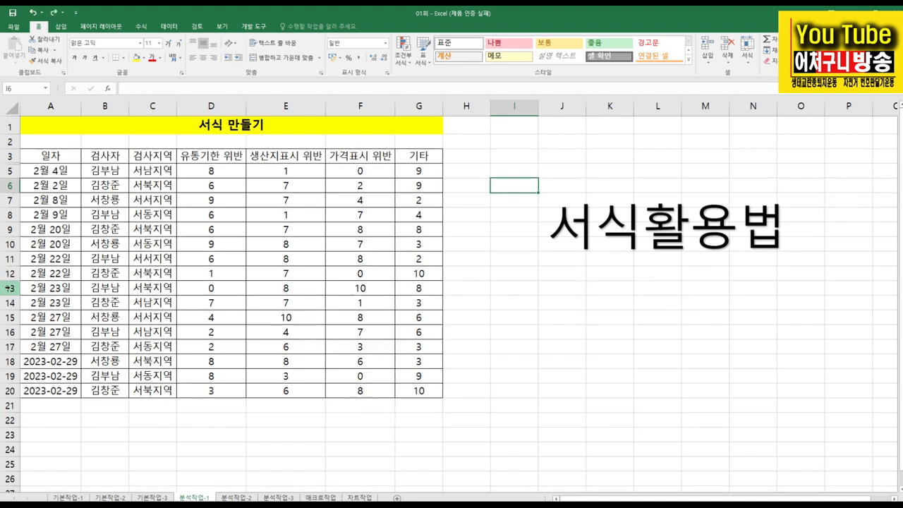
Step: Select the hidden row 4 at the boundary between rows 3 and 5 and unhide it
left_click(13, 162)
right_click(11, 163)
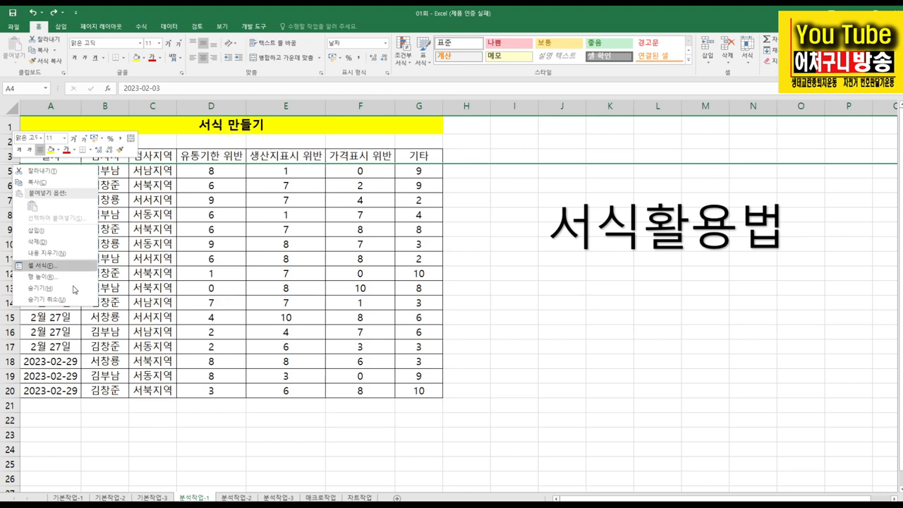
left_click(70, 302)
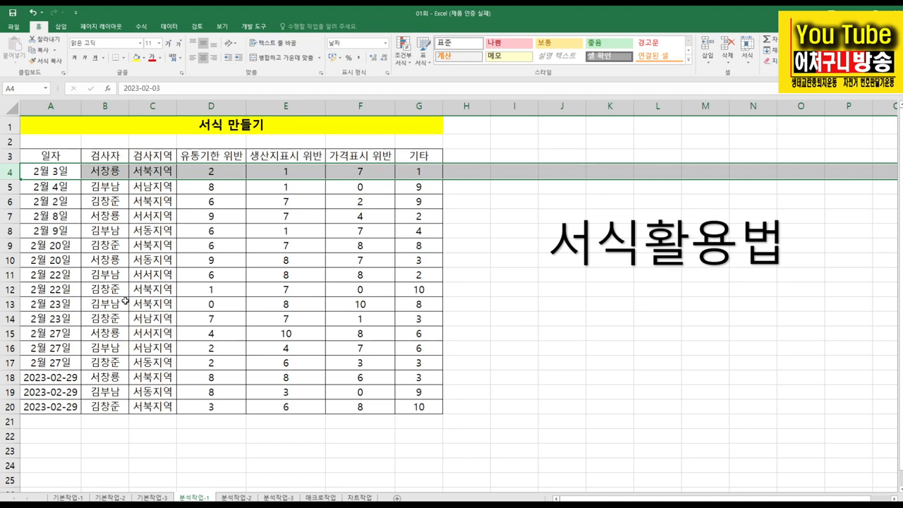
Step: Move the inspector cells B4:B20 down one row to B5:B21, and return them to B4:B20
left_click_drag(114, 171, 106, 432)
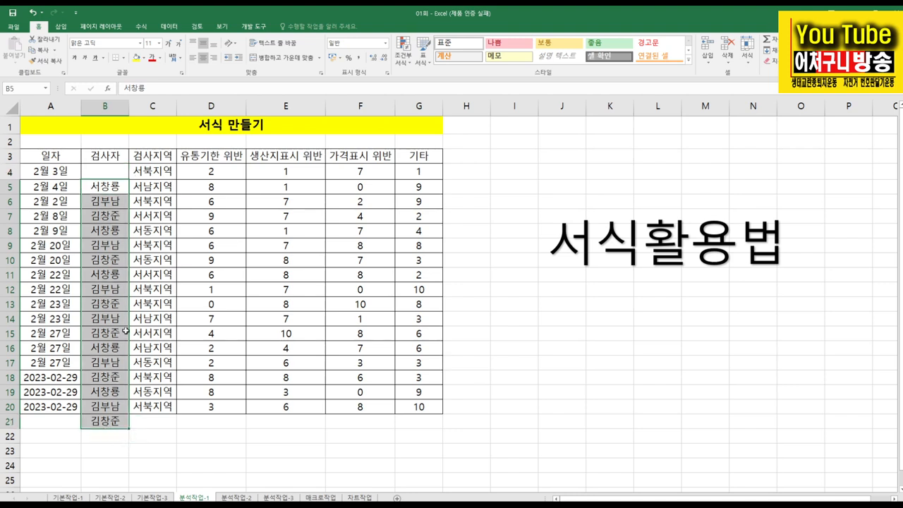
left_click(110, 175)
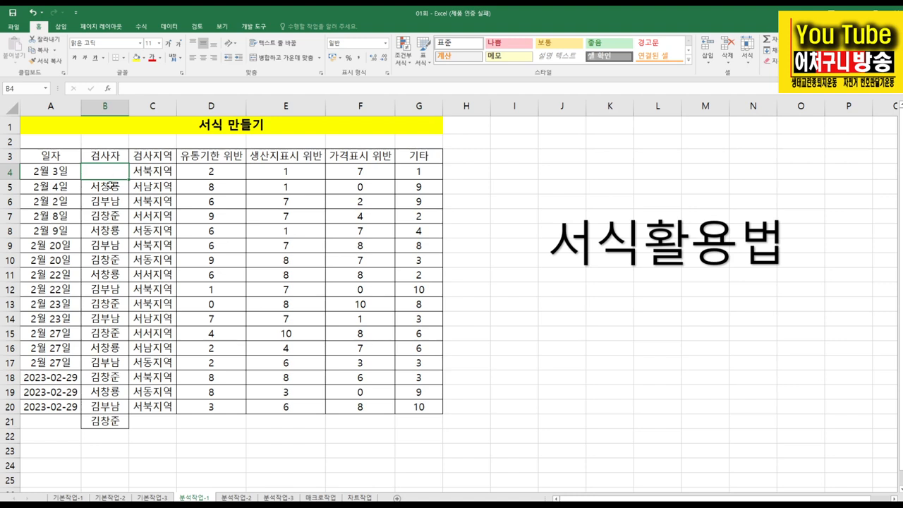
left_click_drag(110, 186, 99, 417)
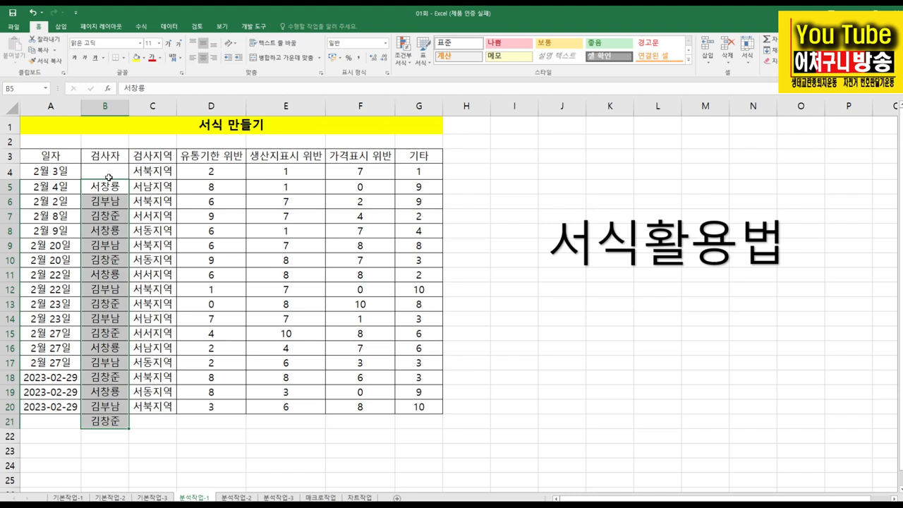
left_click_drag(108, 177, 109, 171)
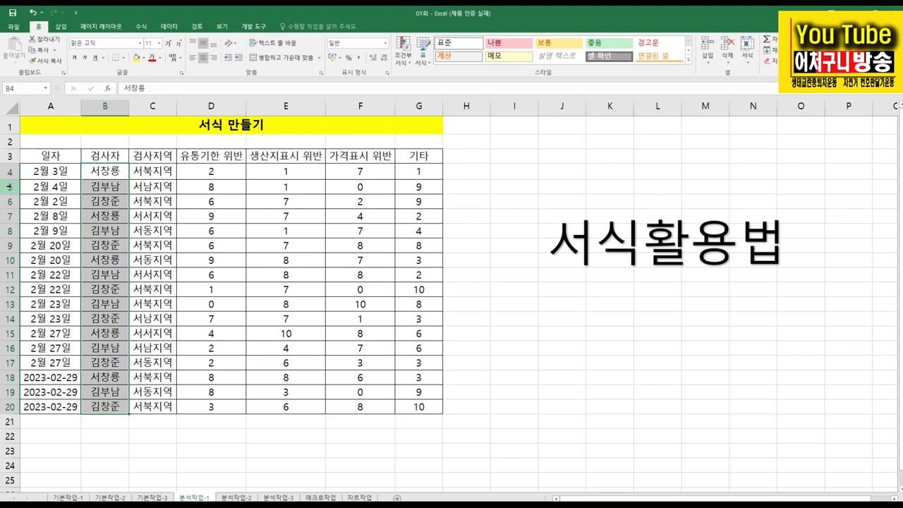
Step: Insert a blank cell at A4 in the date column, shifting the existing cells down
left_click(45, 183)
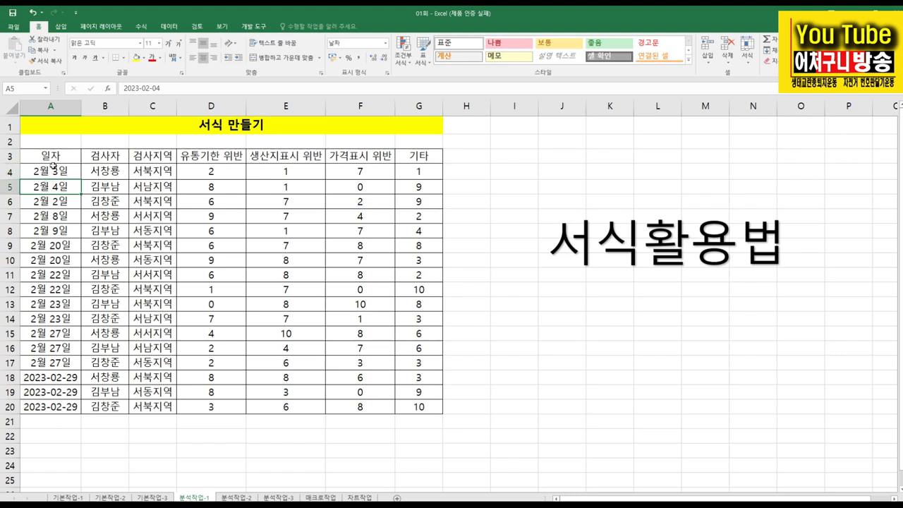
left_click(53, 167)
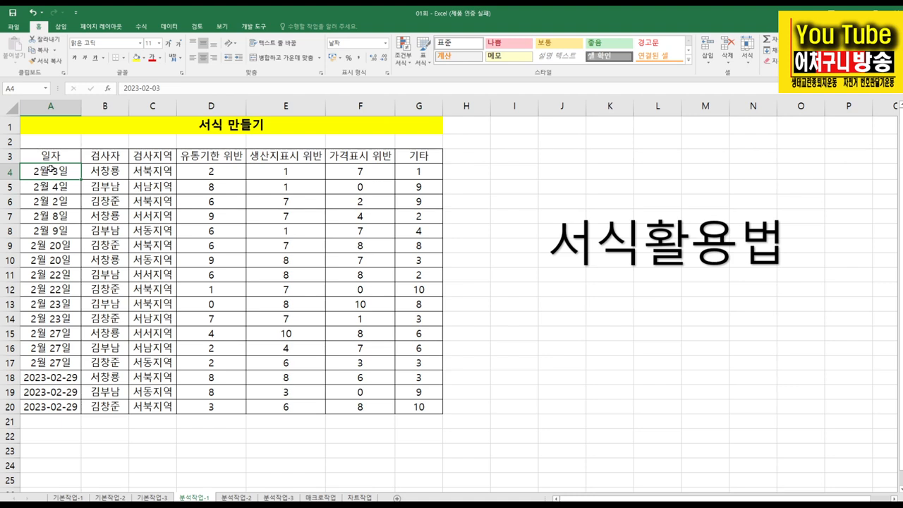
key("ctrl+plus")
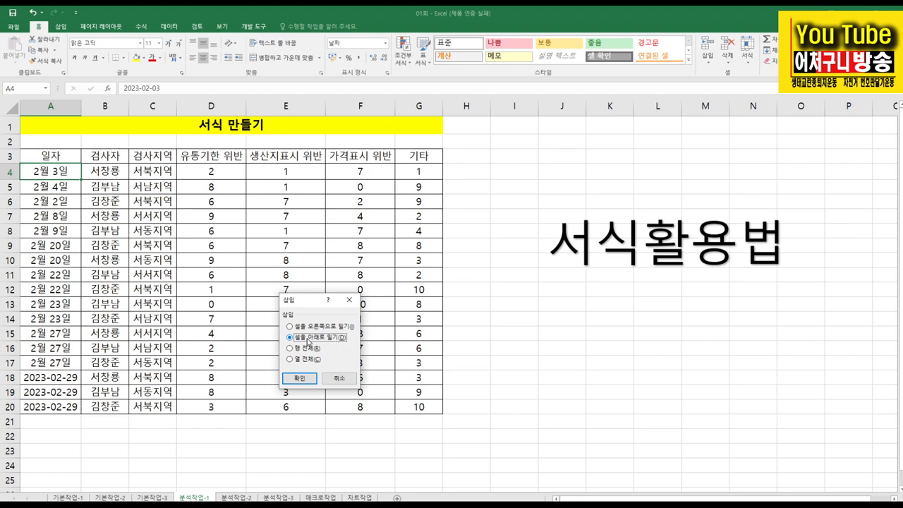
left_click(306, 381)
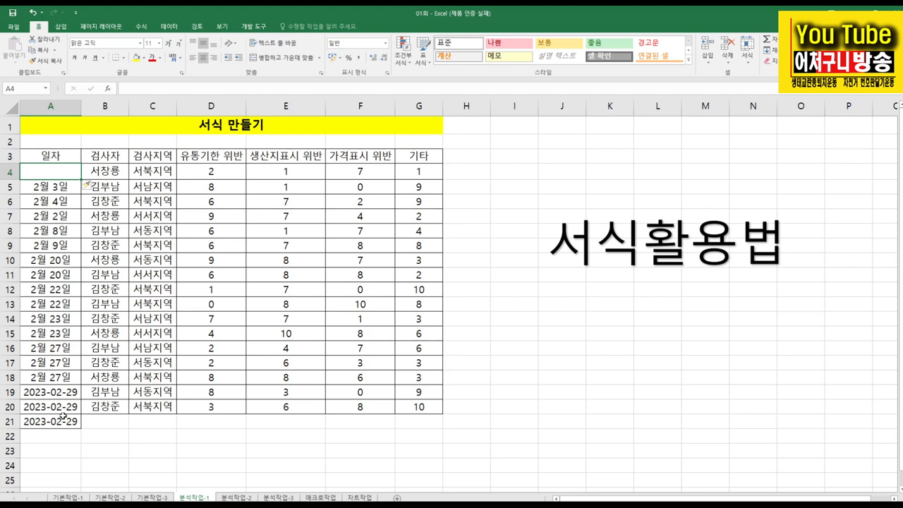
Step: Insert an entire column at cell A5, before the date column, and undo the insertion
left_click(63, 186)
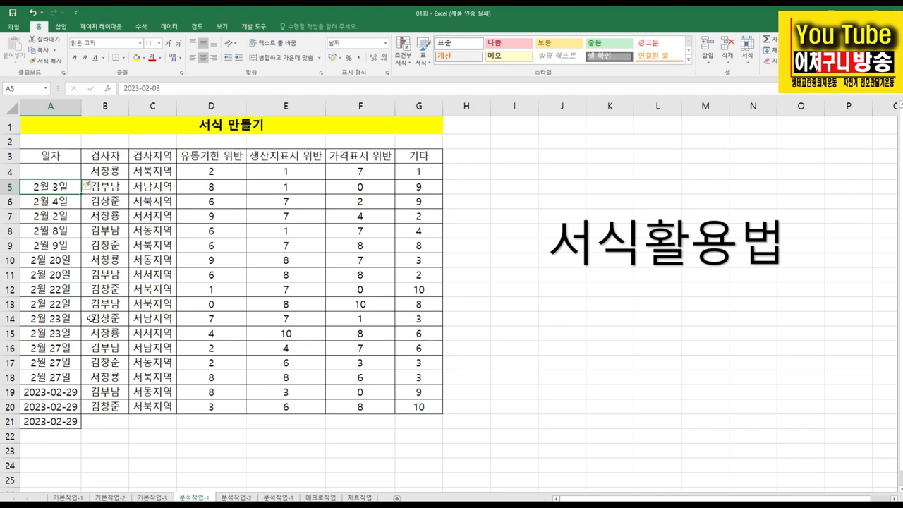
key("ctrl+plus")
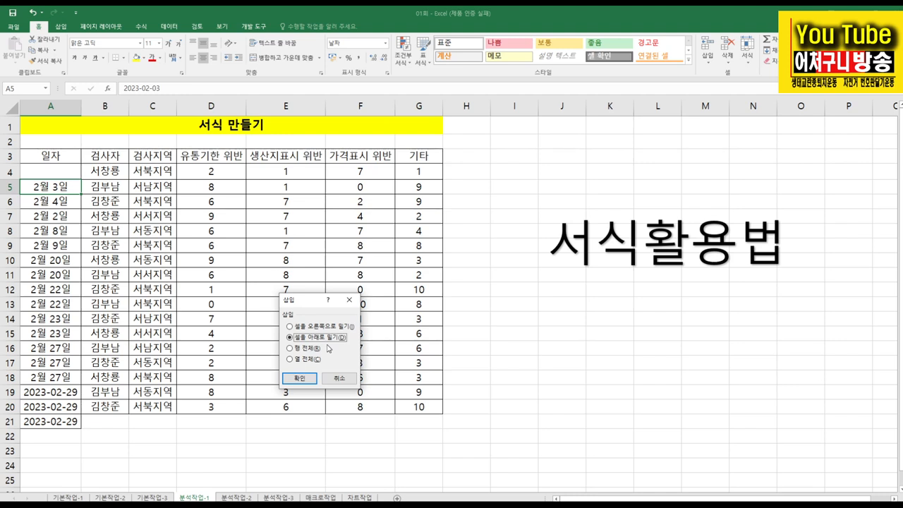
left_click(314, 360)
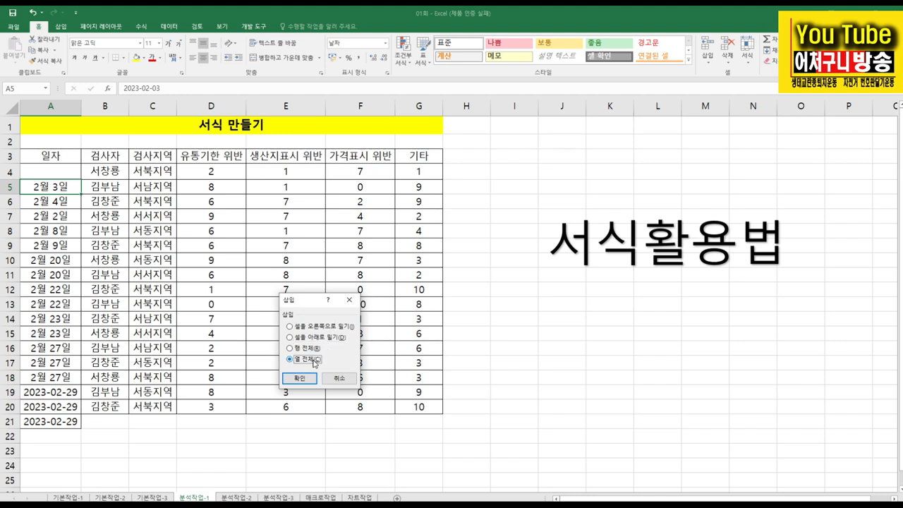
left_click(300, 379)
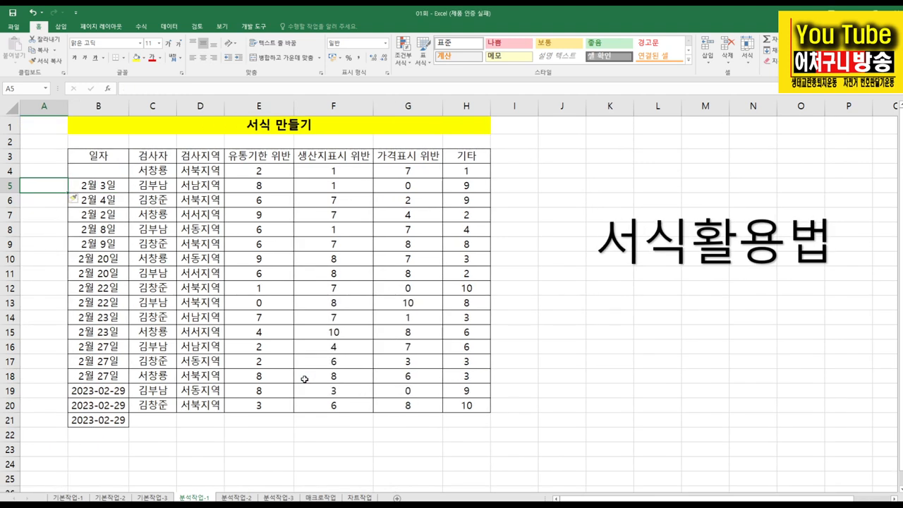
key("ctrl+z")
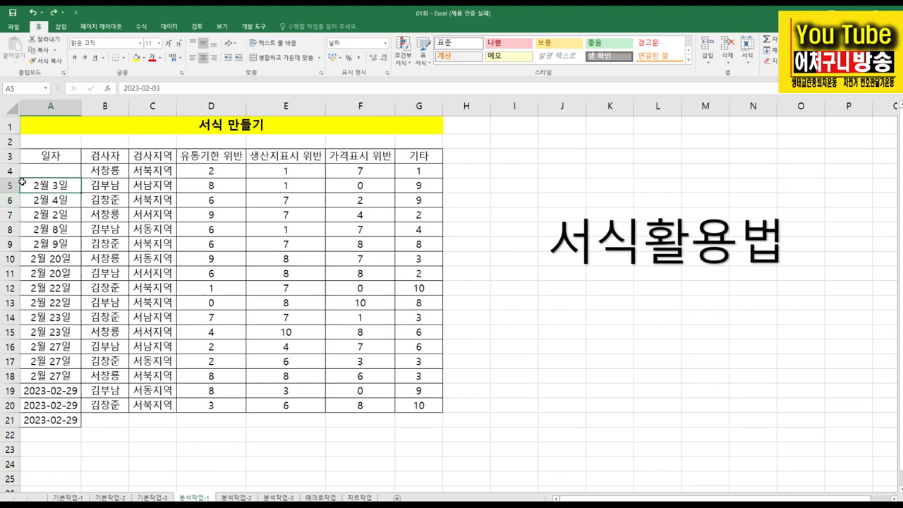
Step: Undo the blank cell insertion at A4 in the date column
left_click(32, 13)
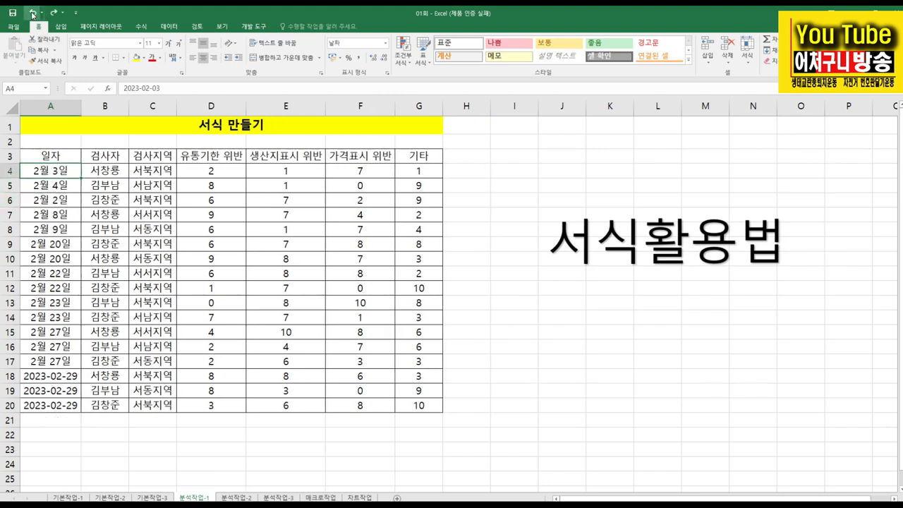
left_click(91, 172)
left_click(55, 171)
key("Right")
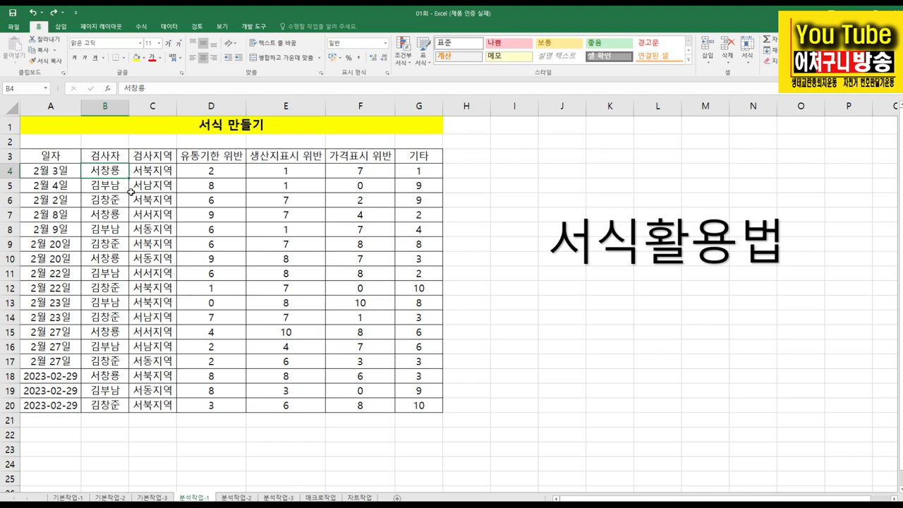
left_click(42, 170)
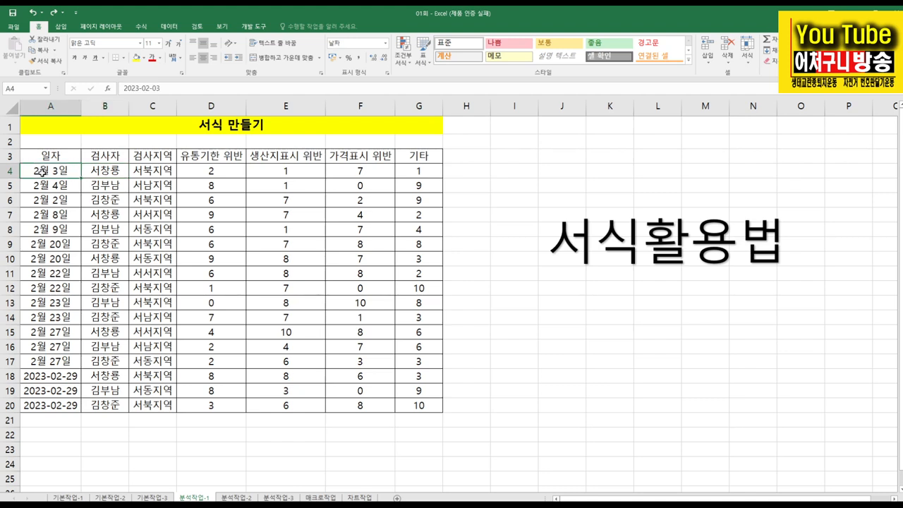
Step: Insert a blank row above row 5 and delete it again, going through the insertion and deletion twice
left_click(55, 185)
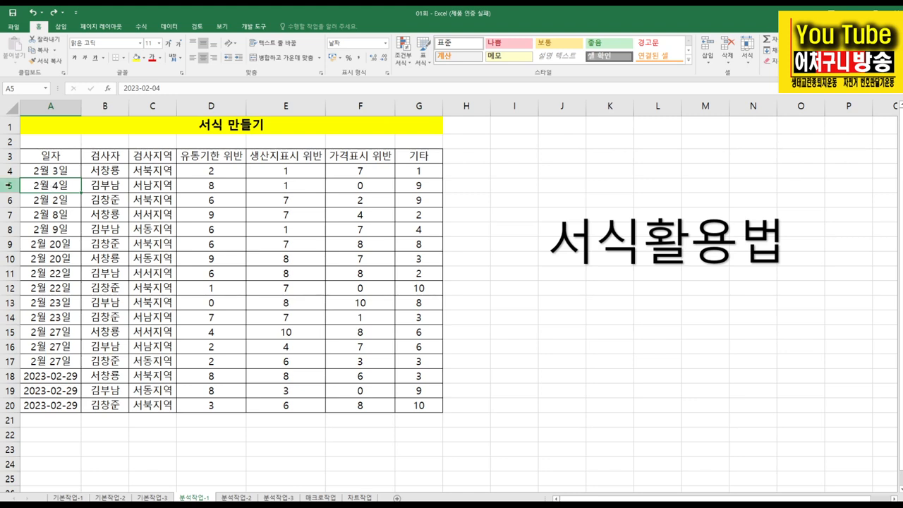
left_click(9, 185)
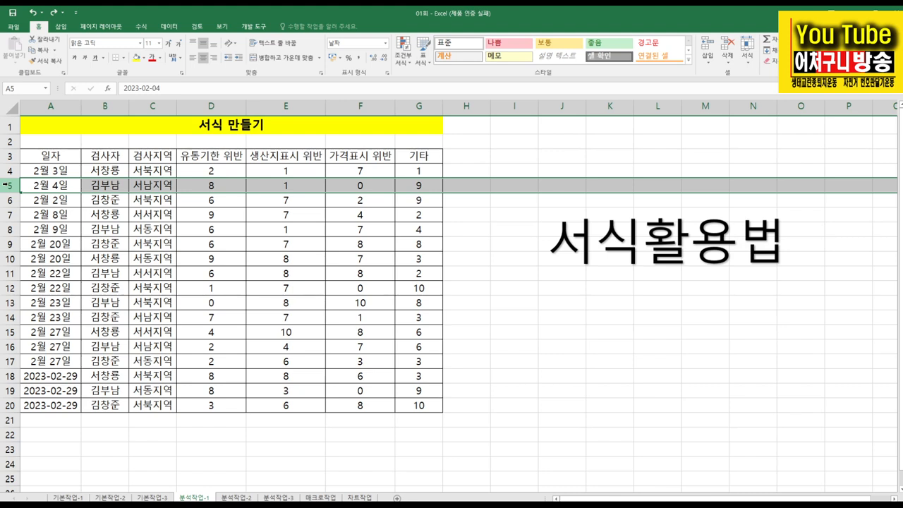
key("ctrl+shift+equal")
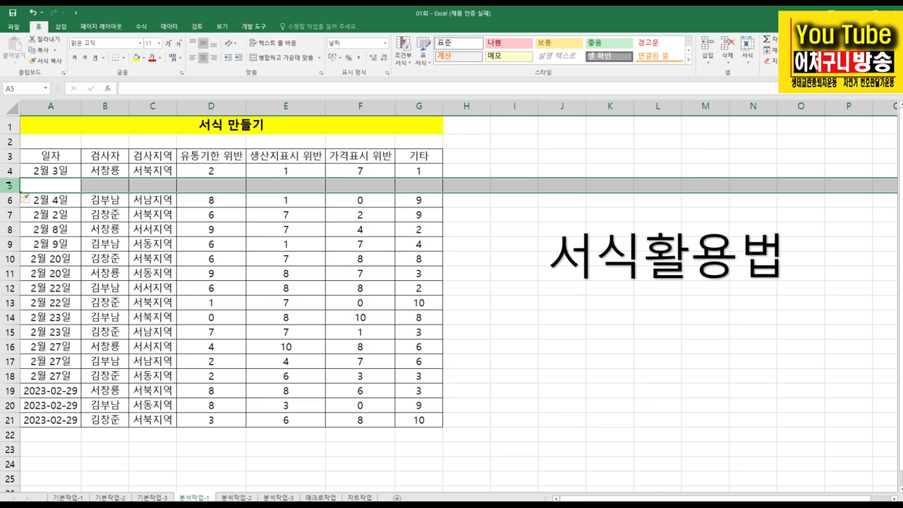
key("ctrl+minus")
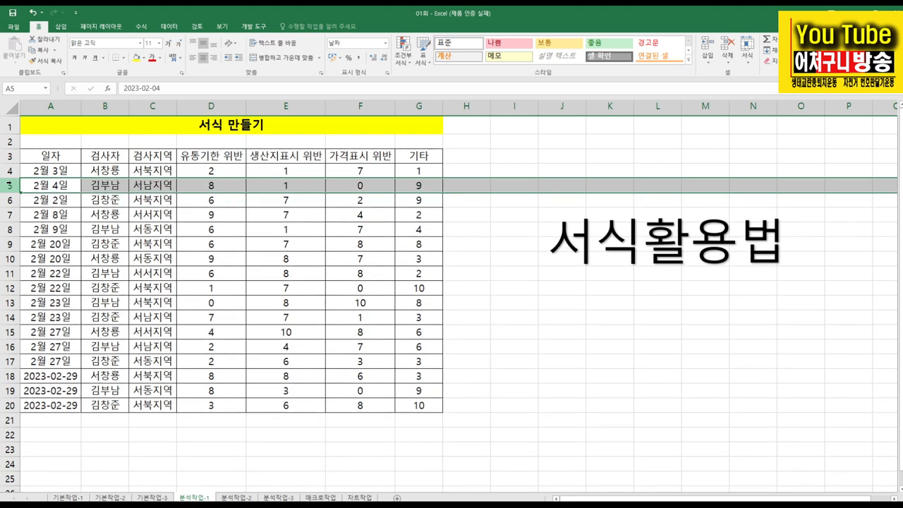
left_click(60, 183)
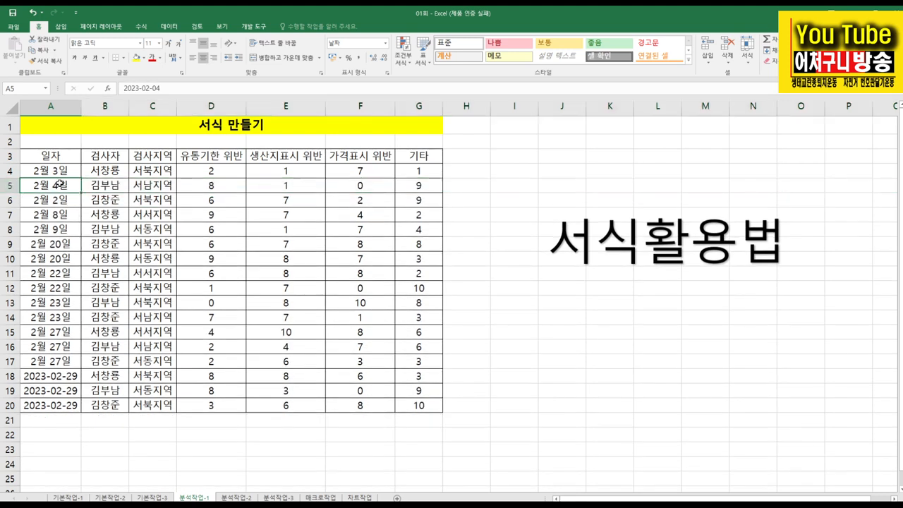
left_click(9, 186)
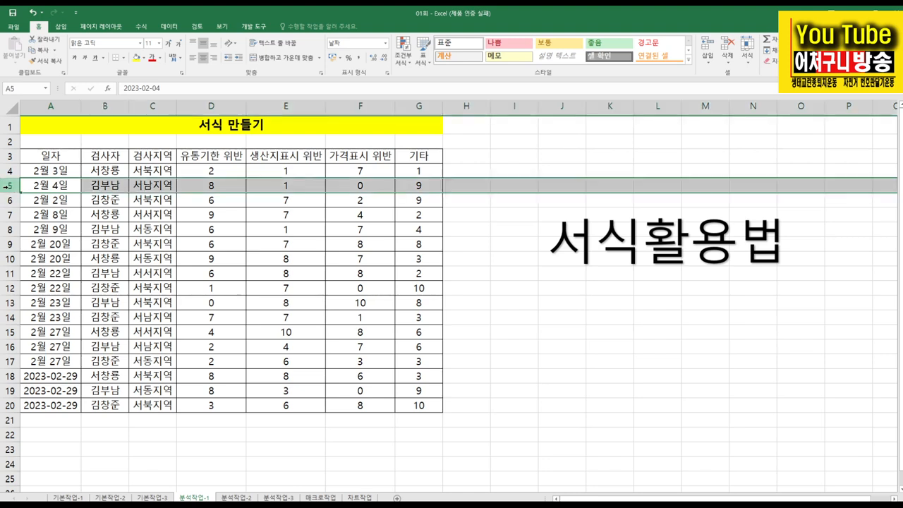
left_click(60, 187)
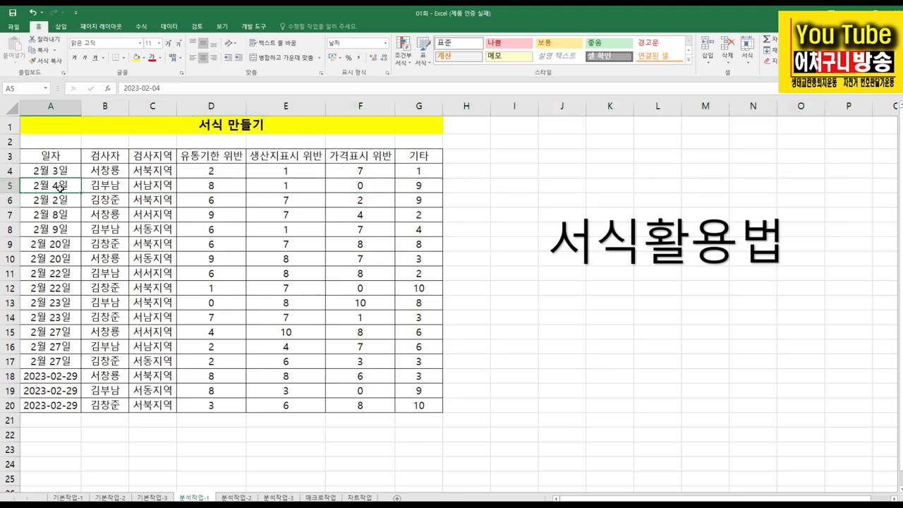
left_click(9, 186)
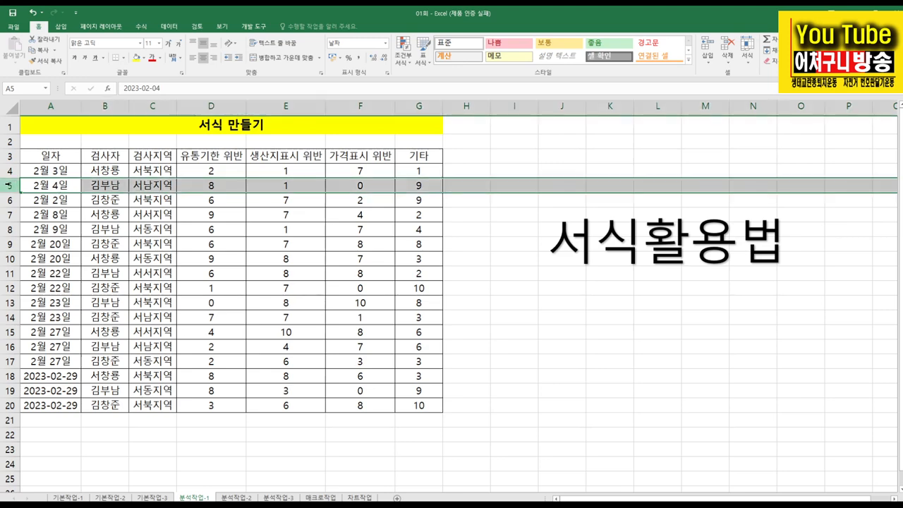
key("ctrl+shift+equal")
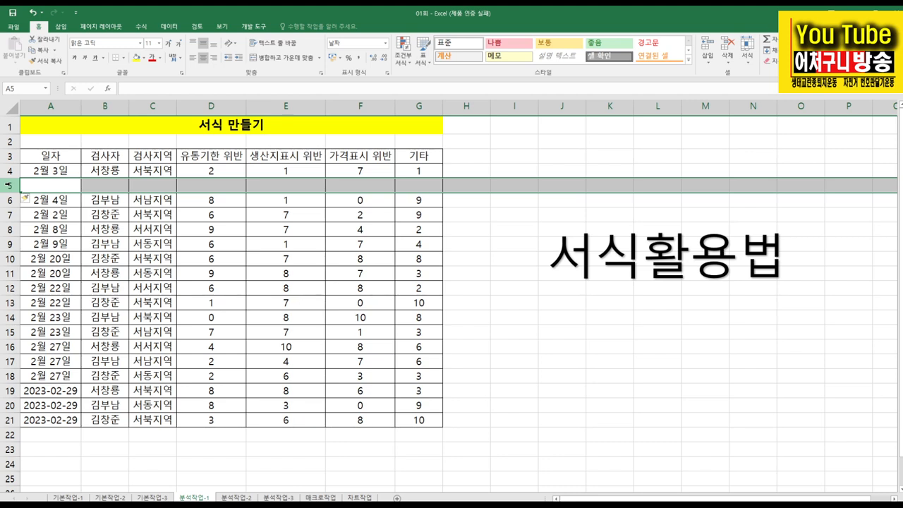
key("ctrl+minus")
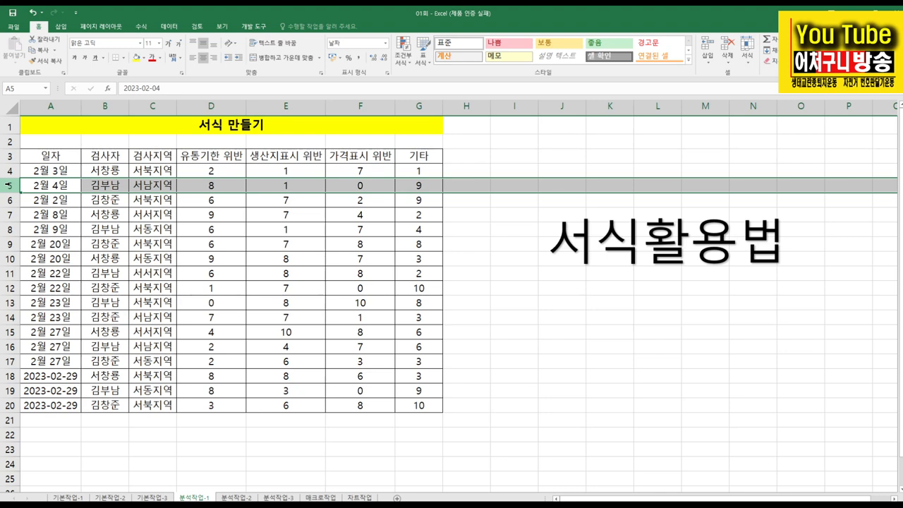
Step: Insert a blank column before the inspector column B, and delete it again
left_click(103, 105)
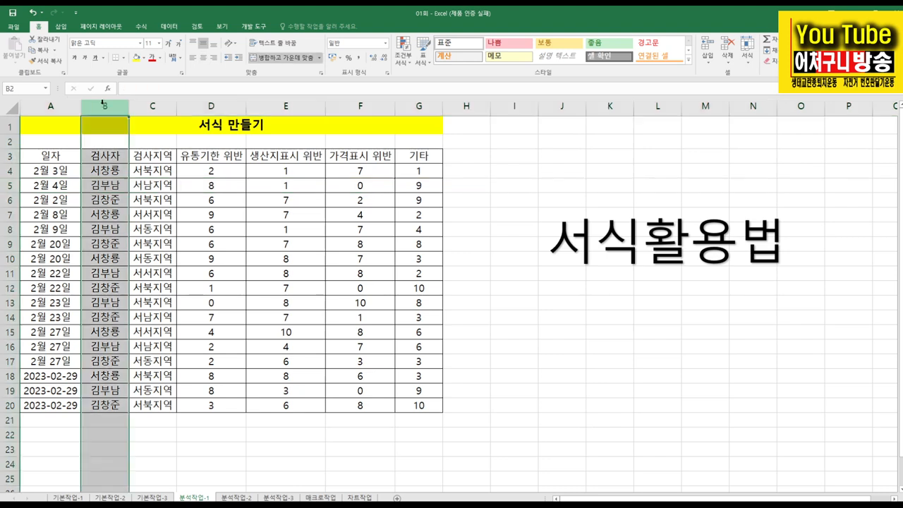
left_click(107, 175)
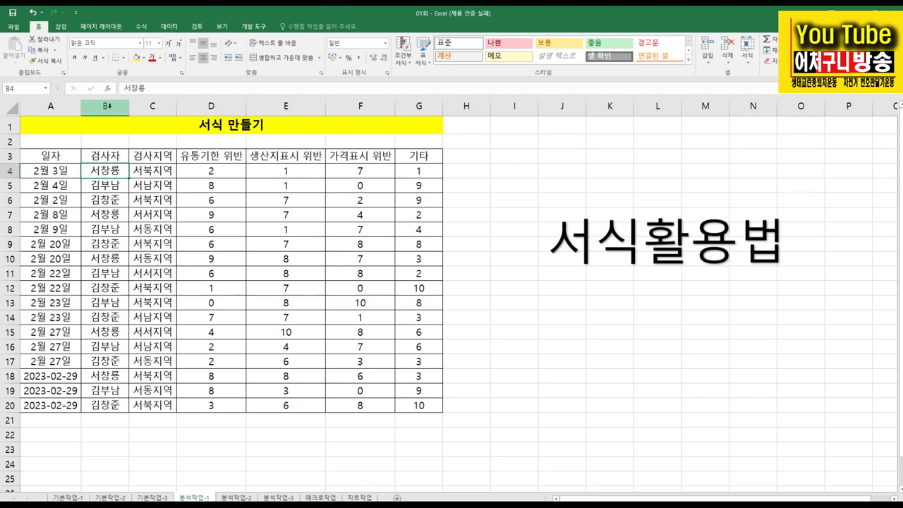
left_click(108, 106)
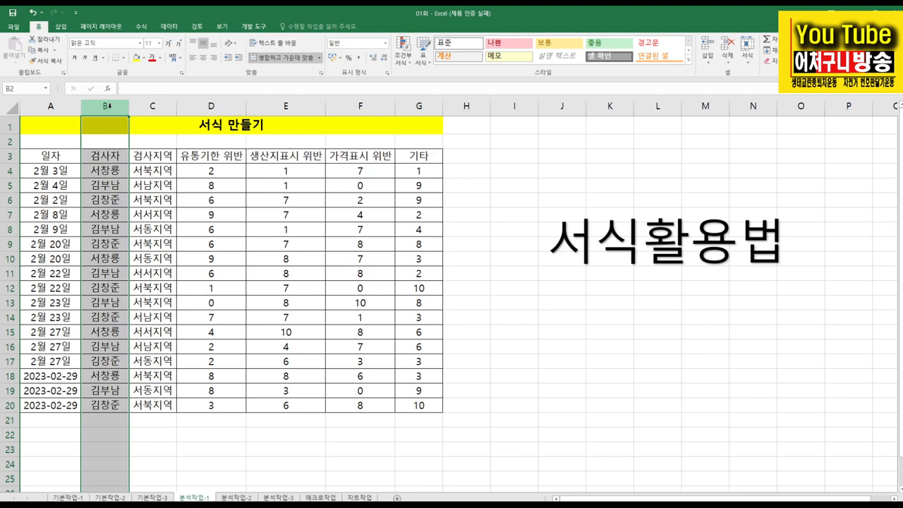
key("ctrl+shift+plus")
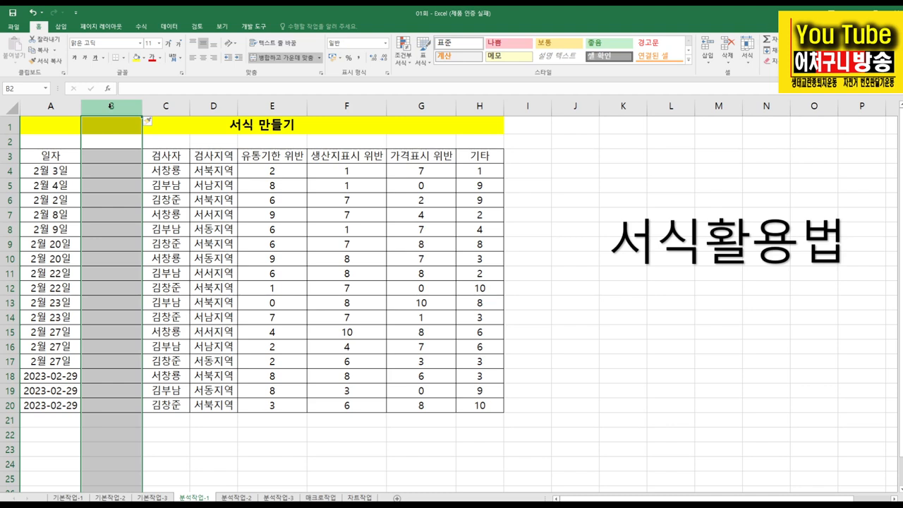
key("ctrl+minus")
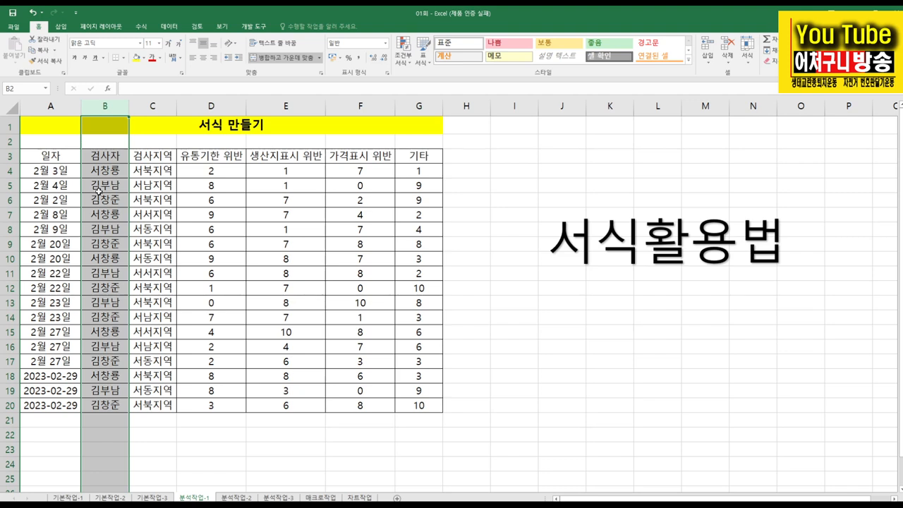
Step: Insert a blank cell at B4 in the inspector column, shifting the existing cells down
left_click(103, 173)
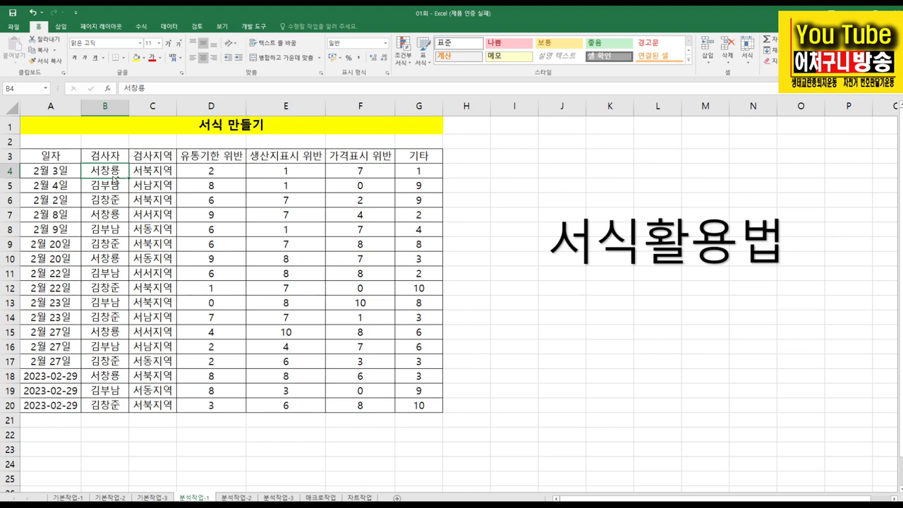
key("ctrl+plus")
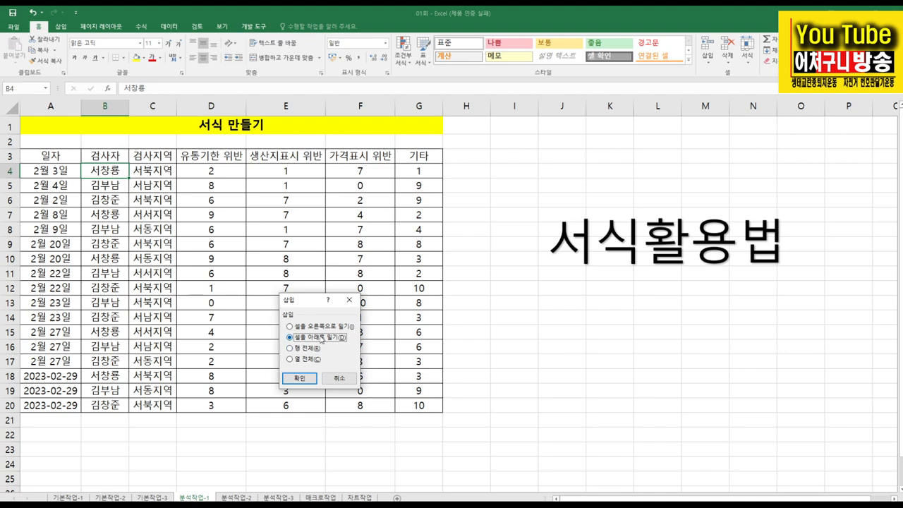
left_click(314, 382)
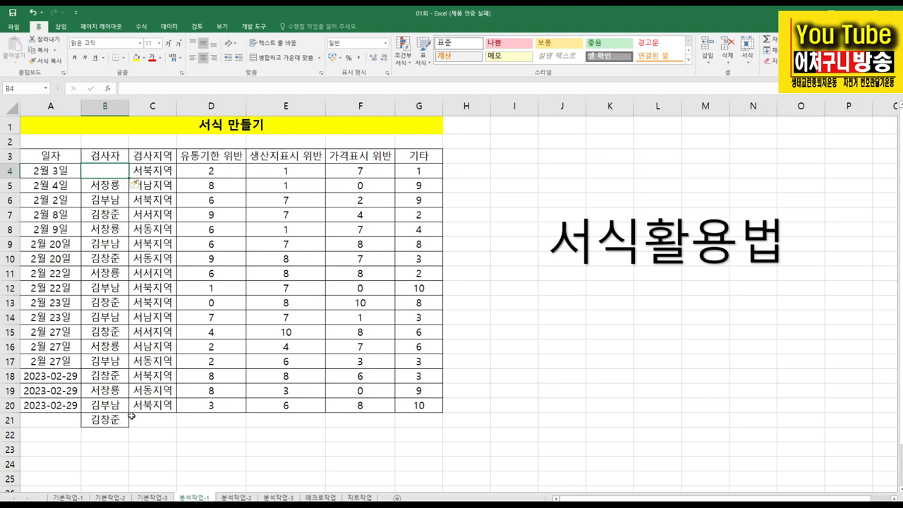
Step: Delete the blank cell B4 in the inspector column, shifting the cells below it up
left_click(107, 185)
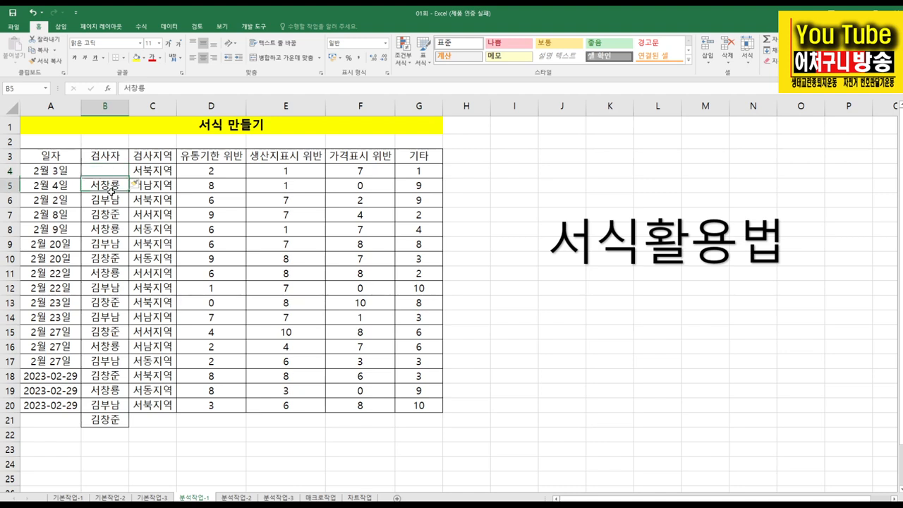
left_click(110, 173)
left_click(105, 199)
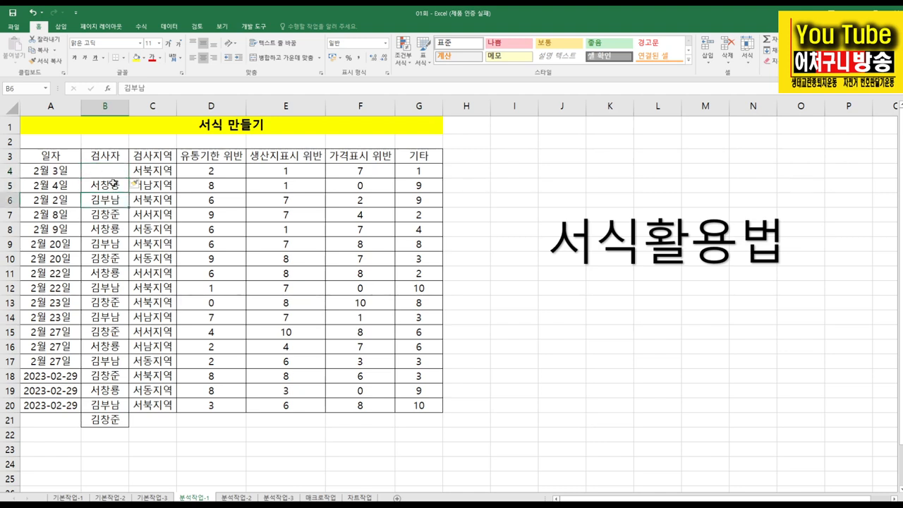
left_click(112, 183)
left_click(116, 172)
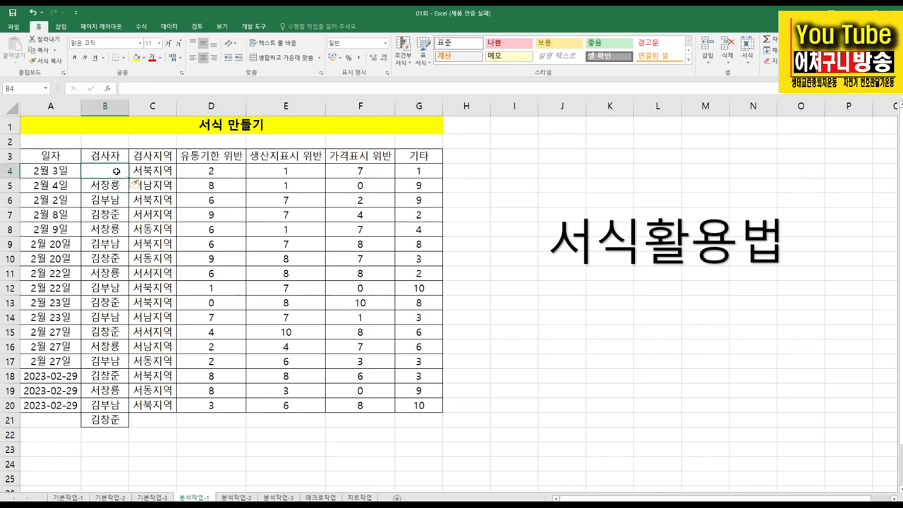
key("ctrl+minus")
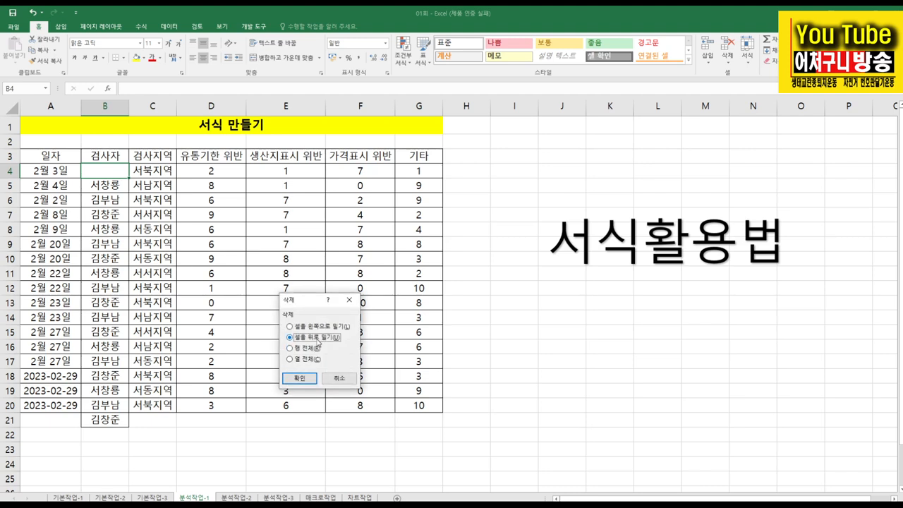
left_click(305, 379)
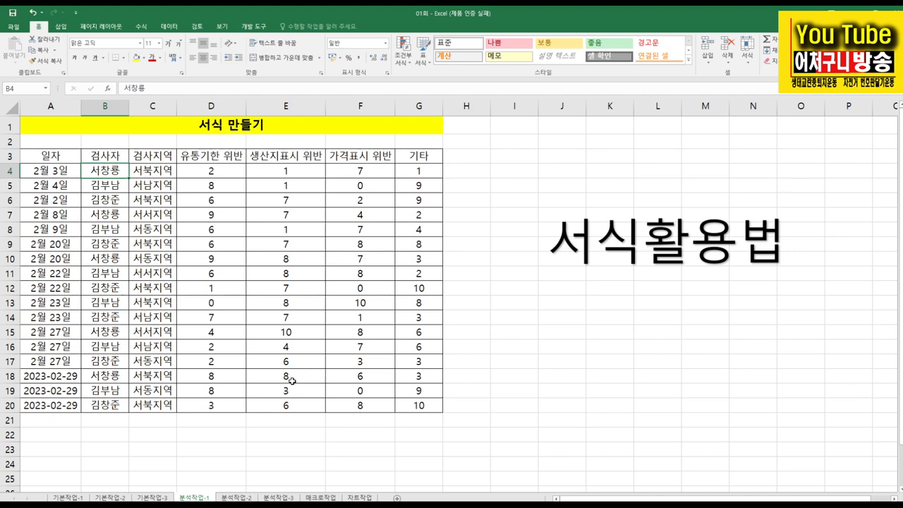
left_click(11, 170)
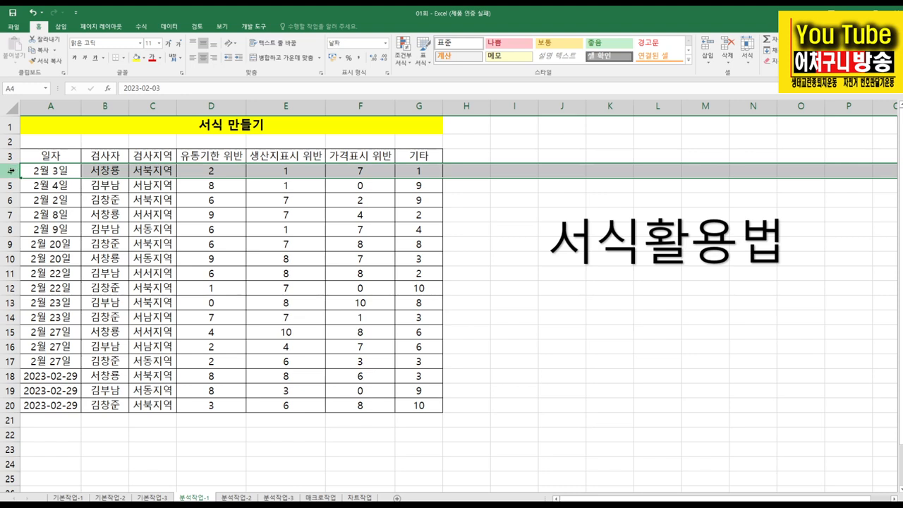
left_click(117, 167)
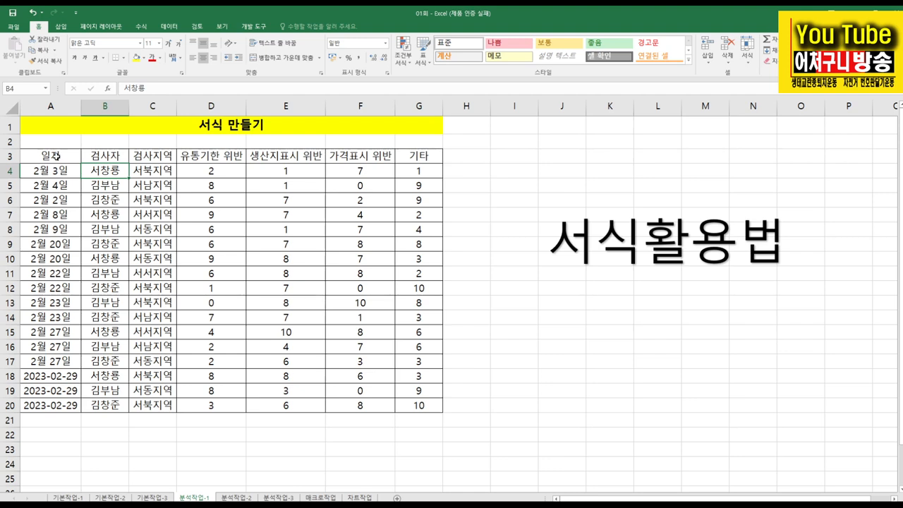
left_click_drag(44, 157, 417, 158)
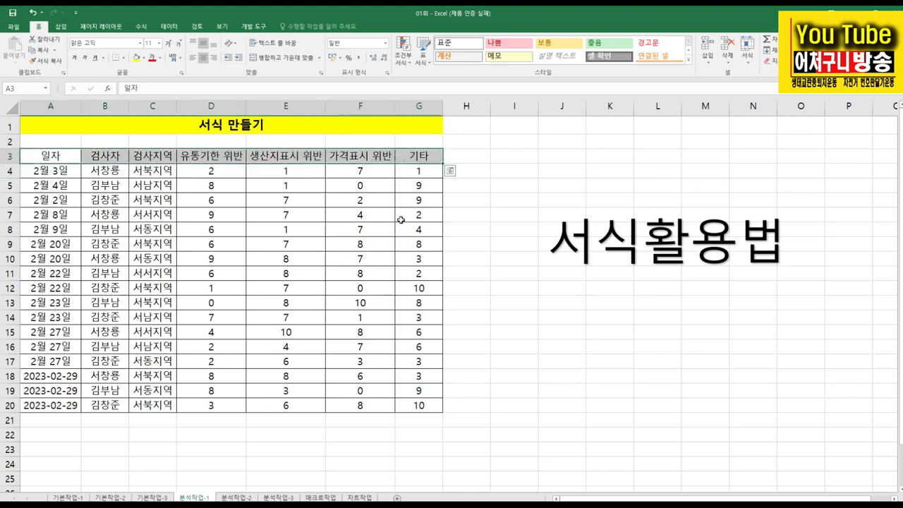
left_click(91, 173)
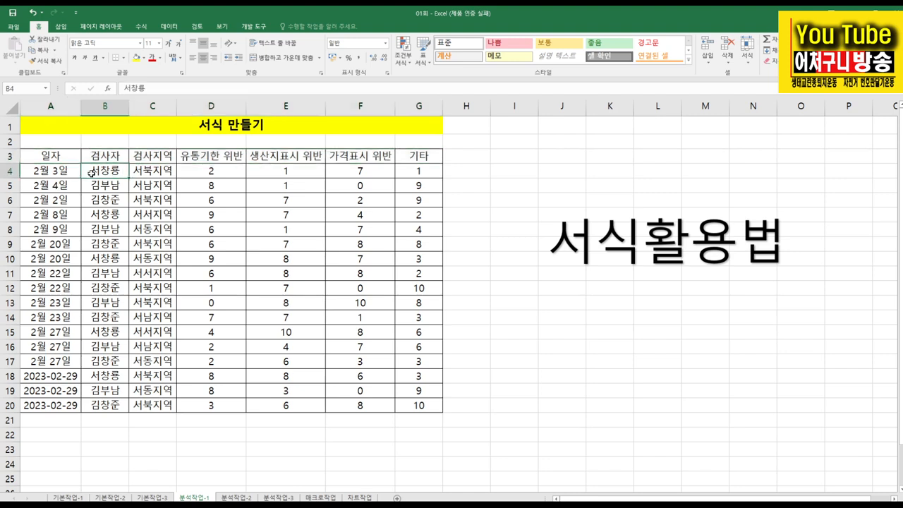
Step: Insert a blank row above row 5 of the inspection table, and delete it again
left_click(59, 186)
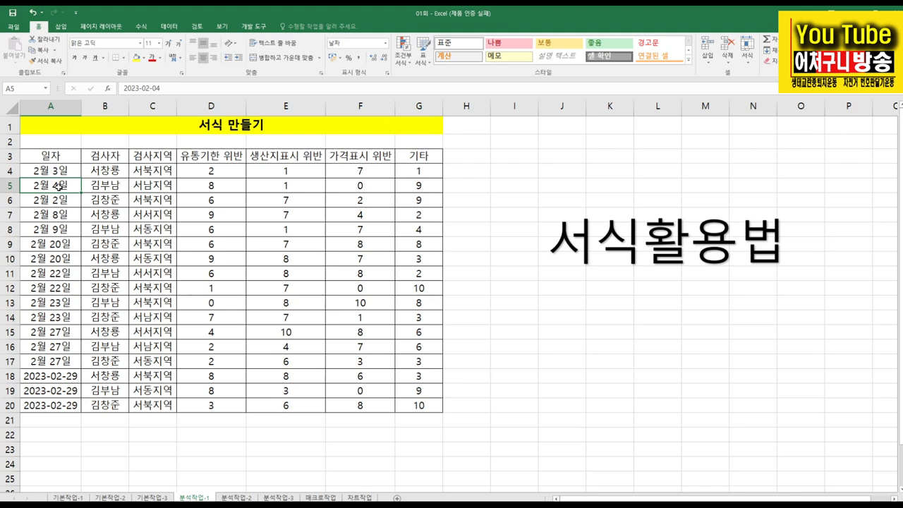
left_click(8, 184)
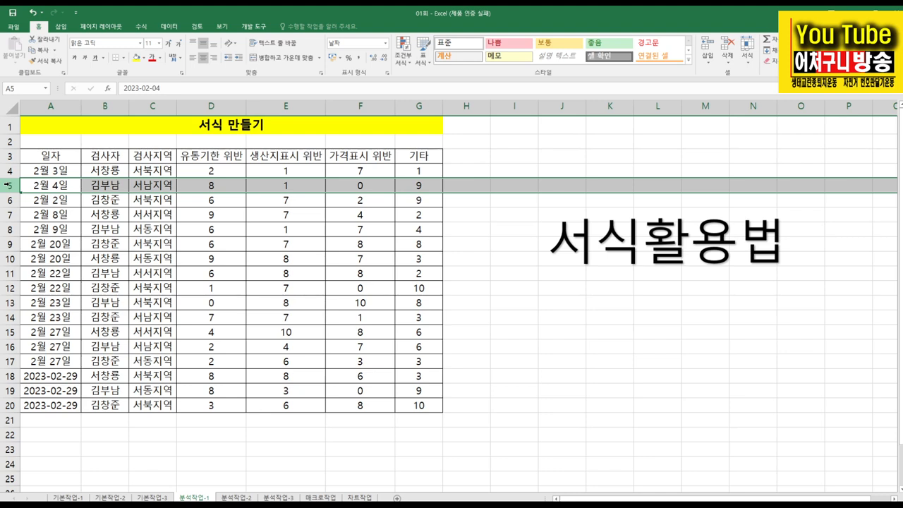
key("ctrl+shift+plus")
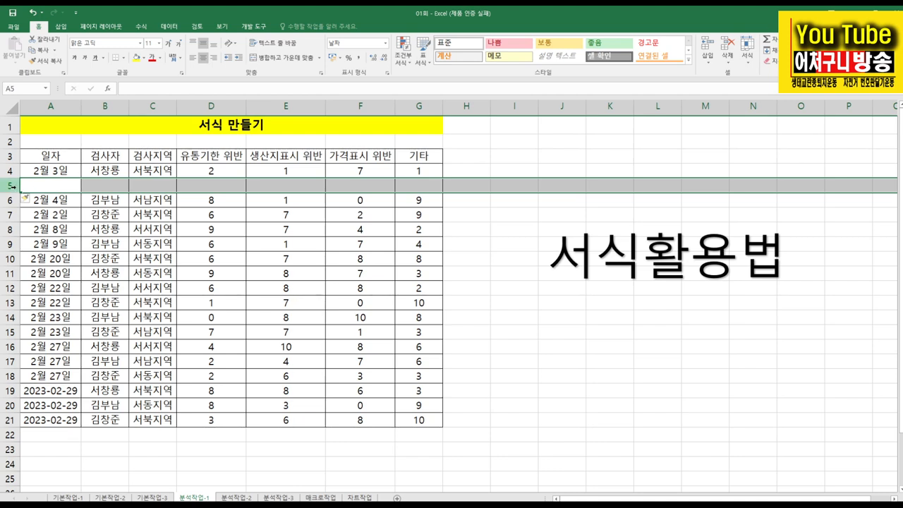
key("ctrl+minus")
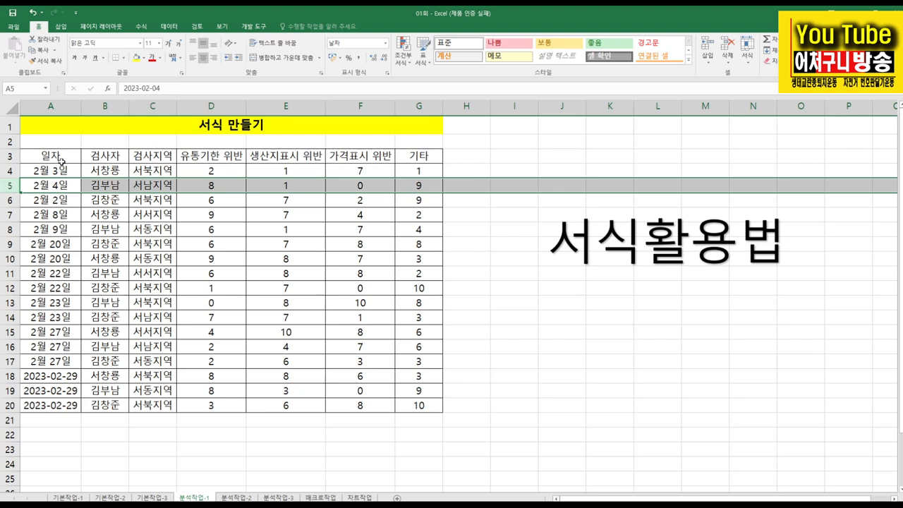
Step: Move the inspector names in B7:B20 two rows down so that they start at B9
left_click(114, 167)
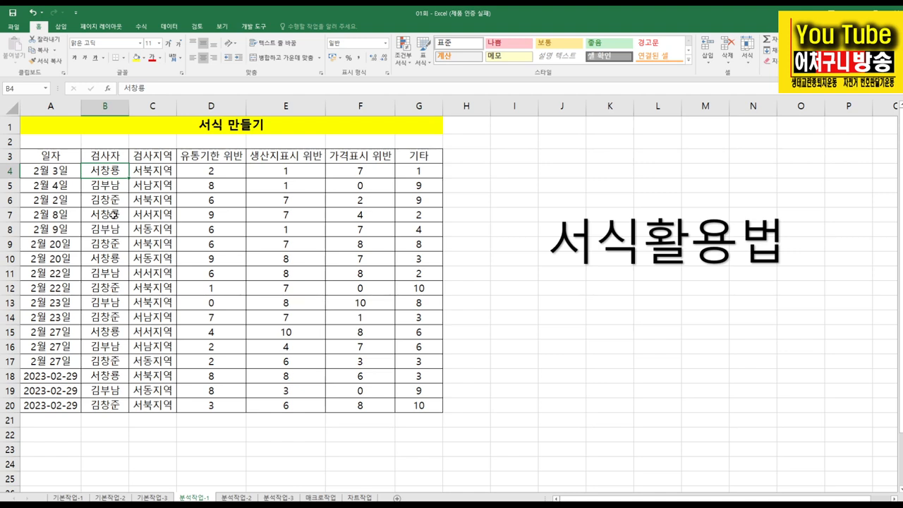
left_click(114, 214)
left_click_drag(114, 215, 107, 406)
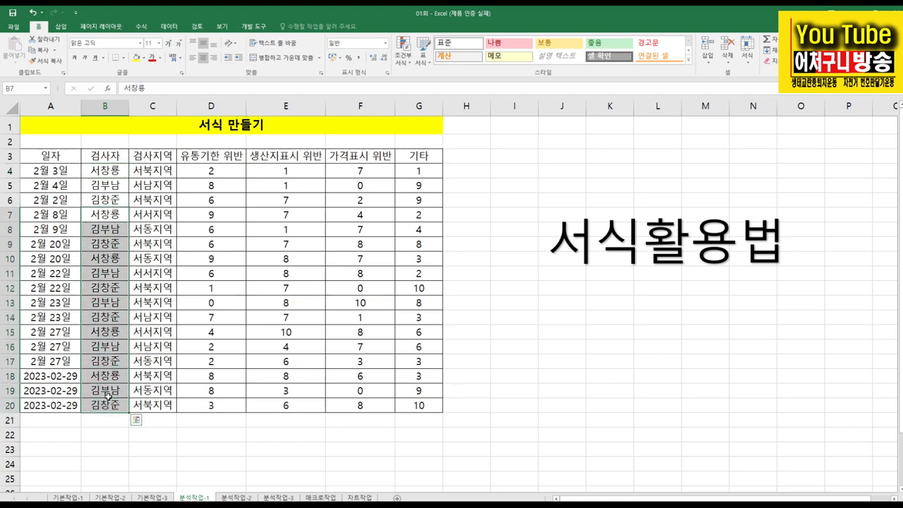
left_click_drag(113, 215, 114, 429)
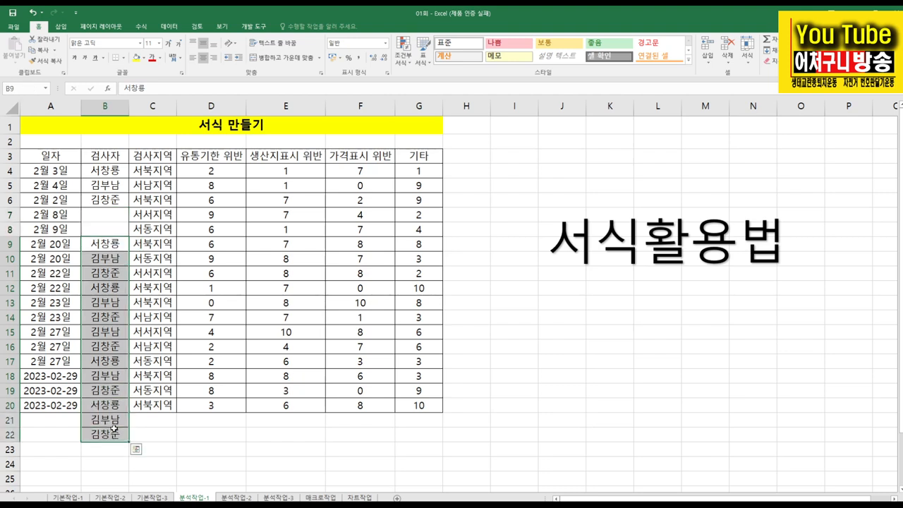
Step: Delete the blank inspector cells B8 and B7 one after the other, shifting the cells below up each time
left_click(117, 232)
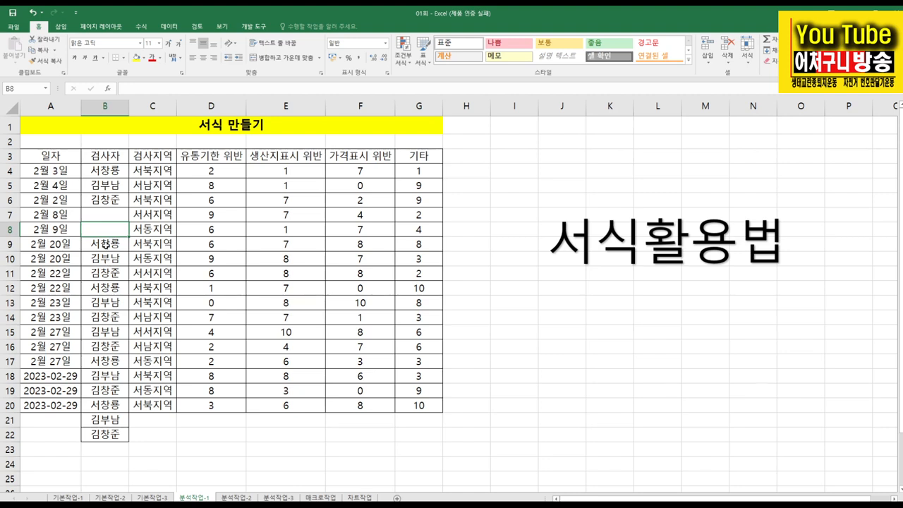
left_click(108, 214)
left_click(108, 229)
left_click(120, 104)
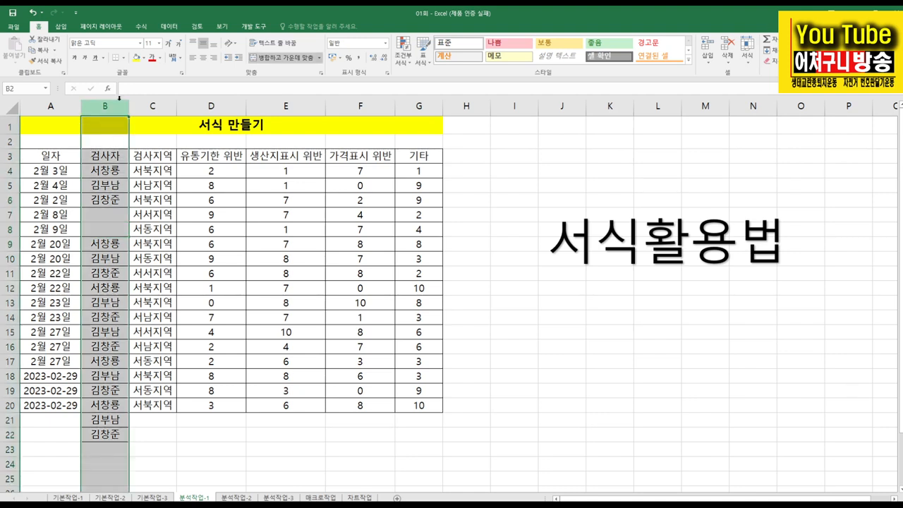
left_click(101, 232)
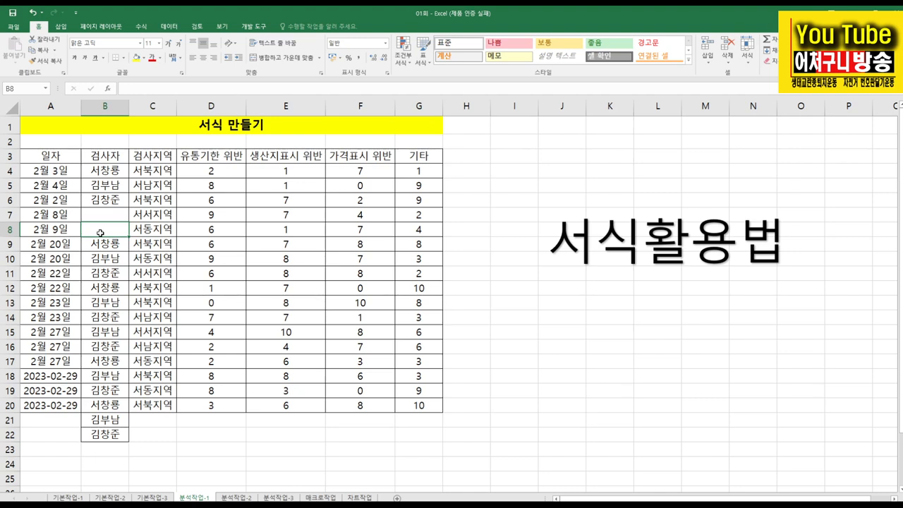
key("ctrl+minus")
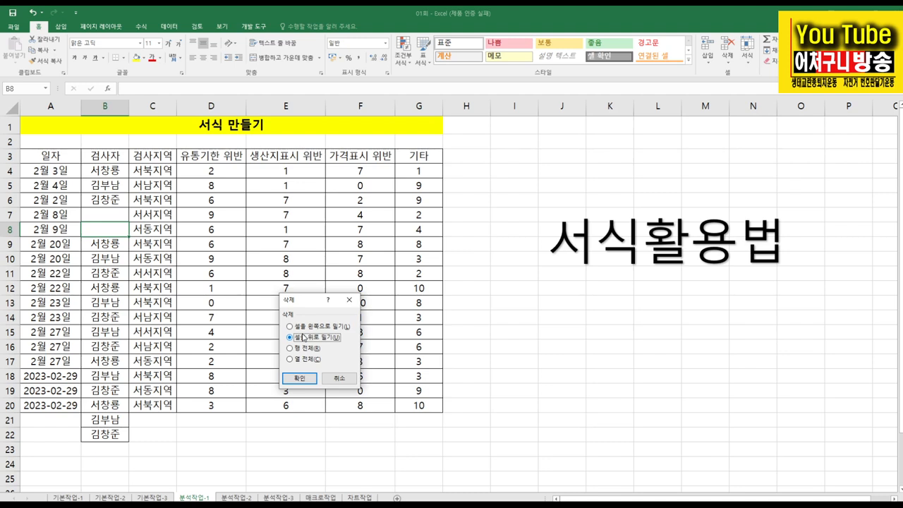
left_click(299, 379)
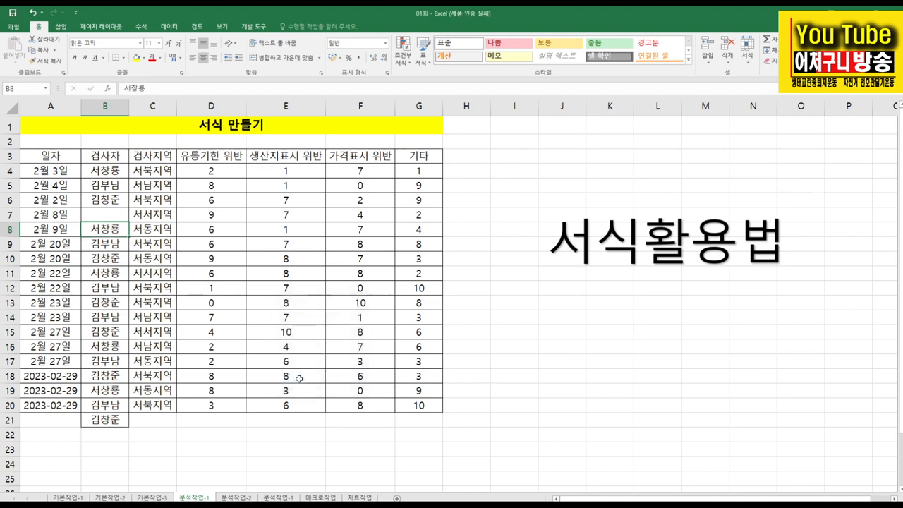
left_click(110, 212)
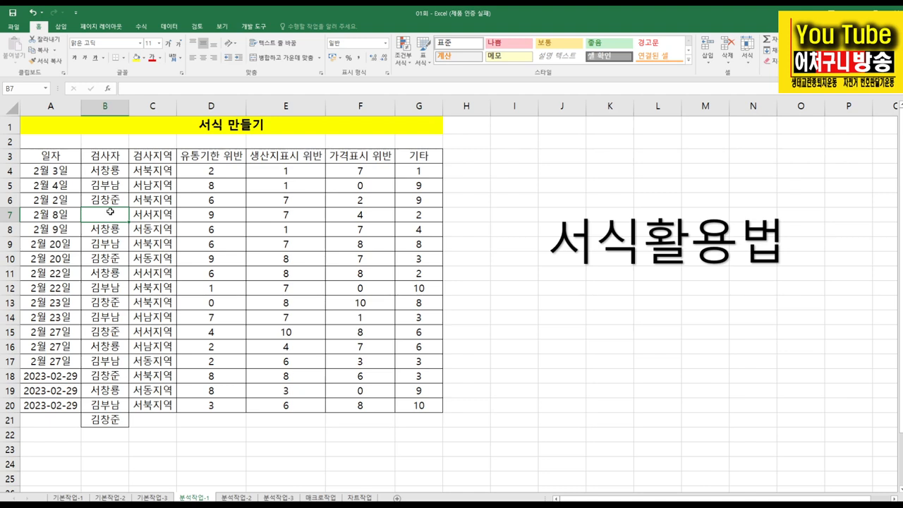
key("ctrl+minus")
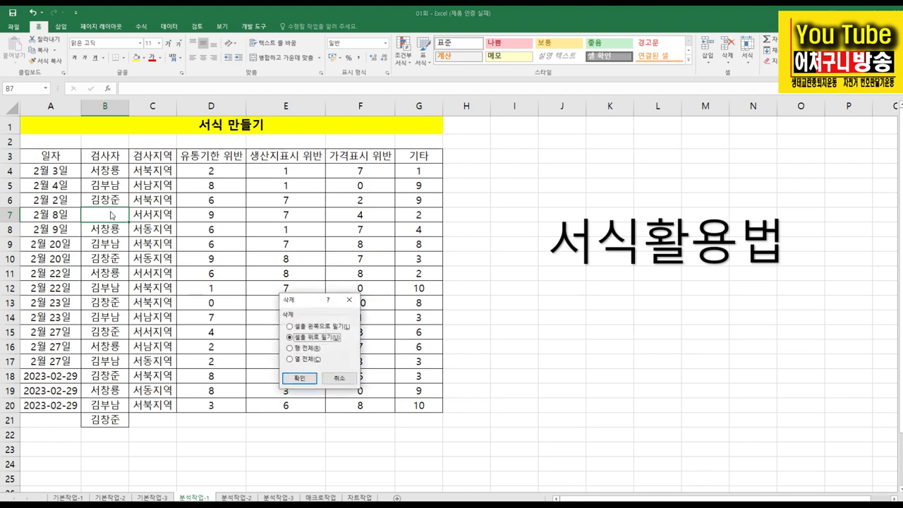
left_click(301, 378)
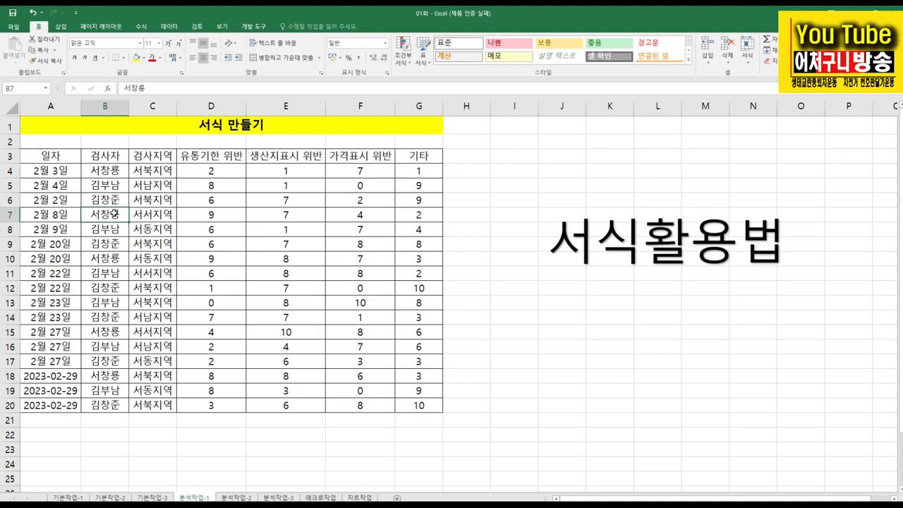
Step: Move the inspector names in B7:B20 three rows down to start at B10, and delete the blank cells B7:B9, shifting the cells below up
left_click_drag(115, 213, 107, 460)
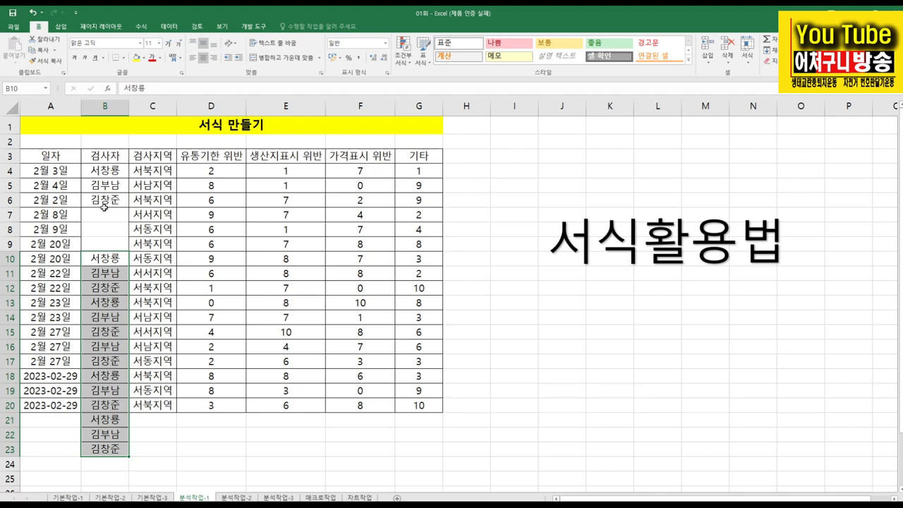
left_click_drag(104, 208, 103, 244)
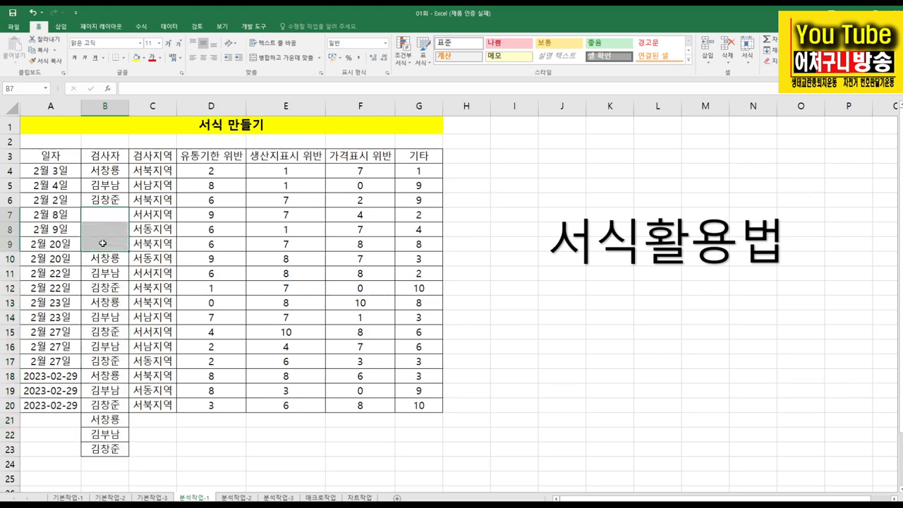
key("ctrl+minus")
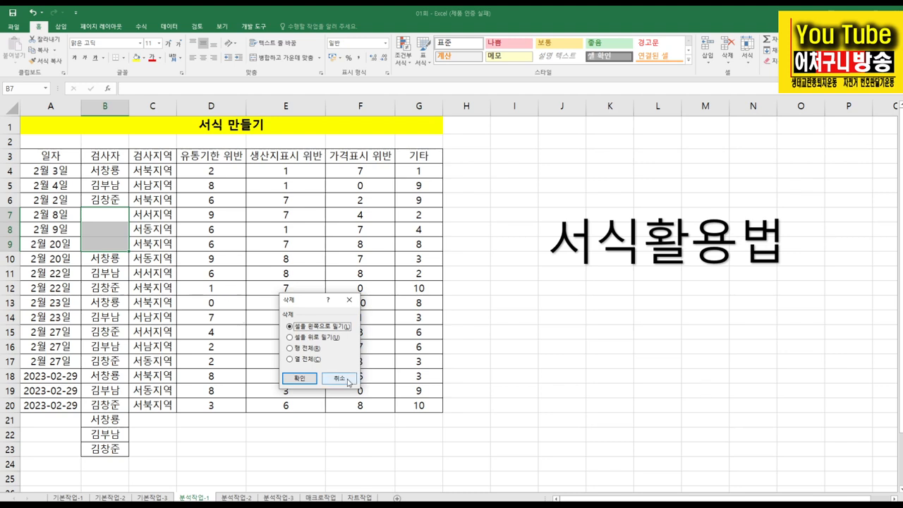
left_click(304, 338)
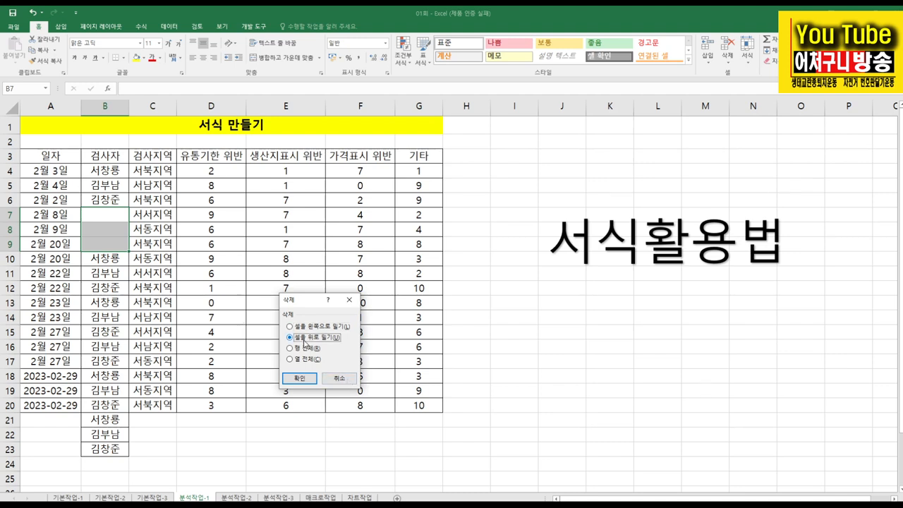
left_click(306, 380)
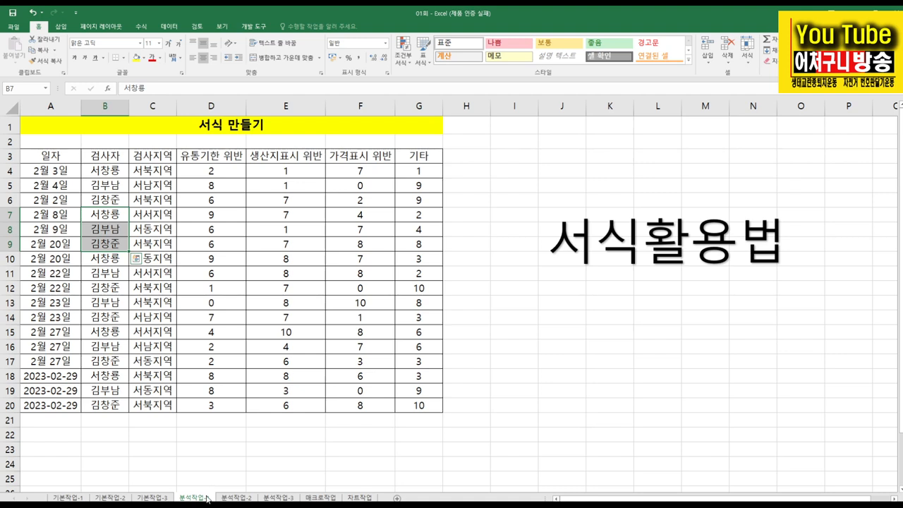
left_click(186, 320)
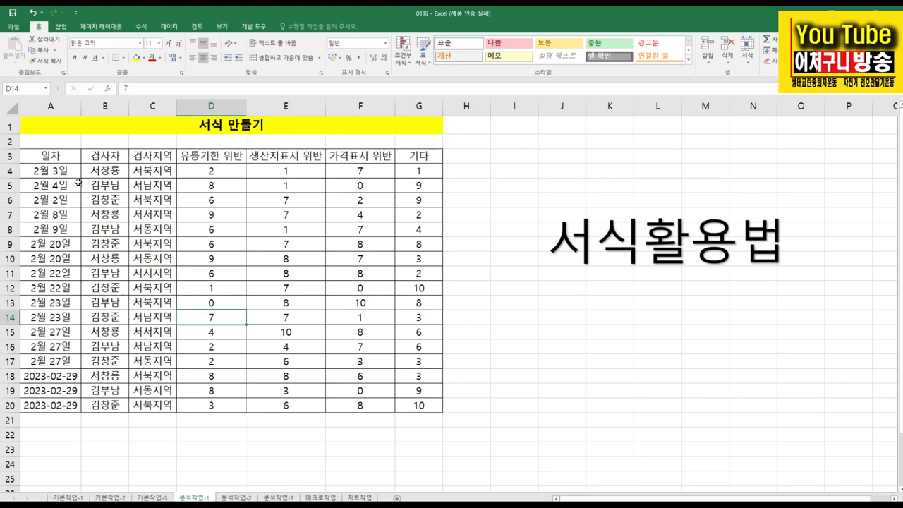
left_click(65, 157)
key("Right")
key("Right")
key("Right")
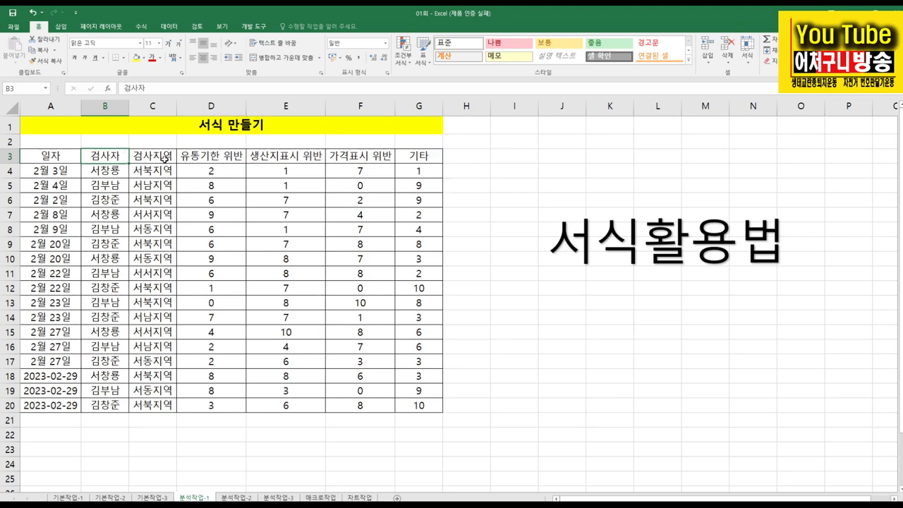
scroll(174, 242, "down", 6)
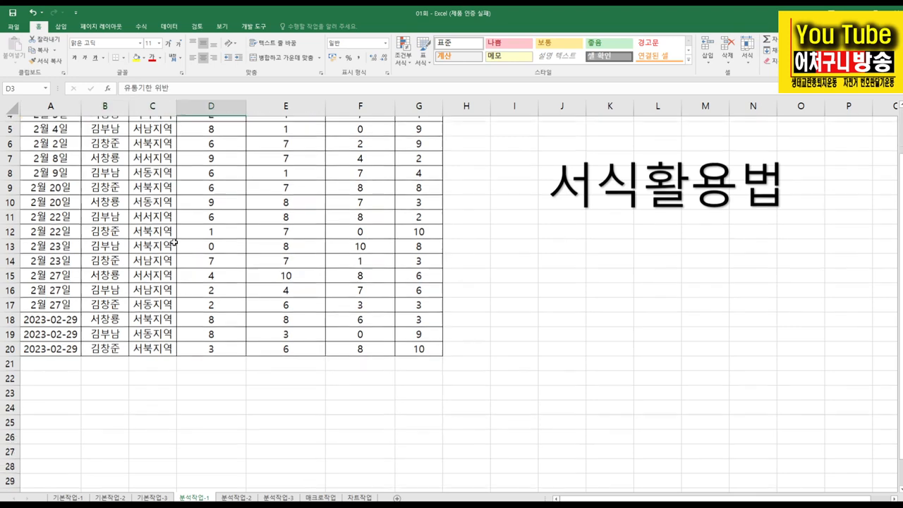
scroll(174, 242, "up", 6)
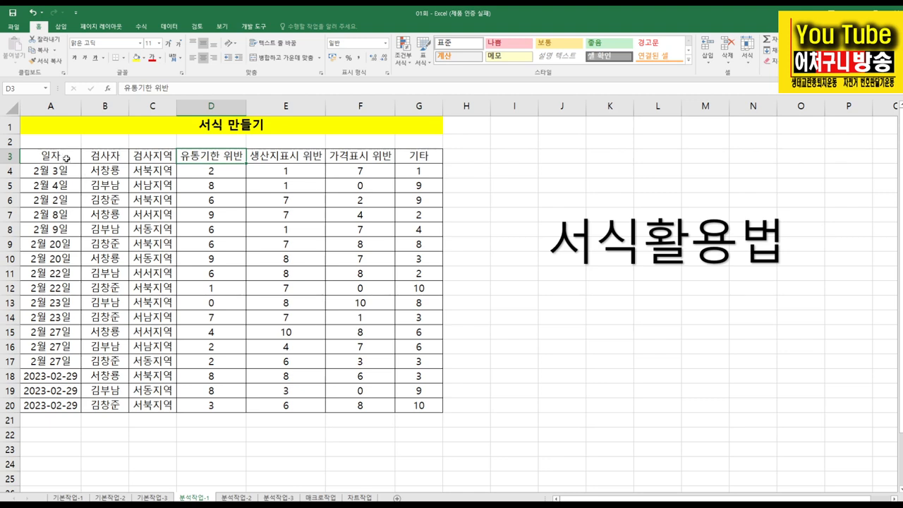
Step: Select the header cells A3:G3, and extend the selection to the entire header row 3
left_click_drag(71, 156, 426, 156)
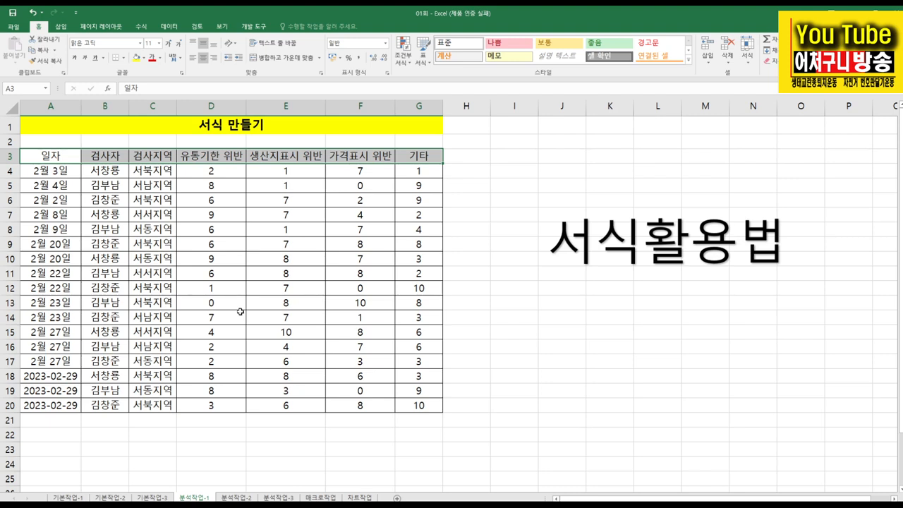
left_click(473, 205)
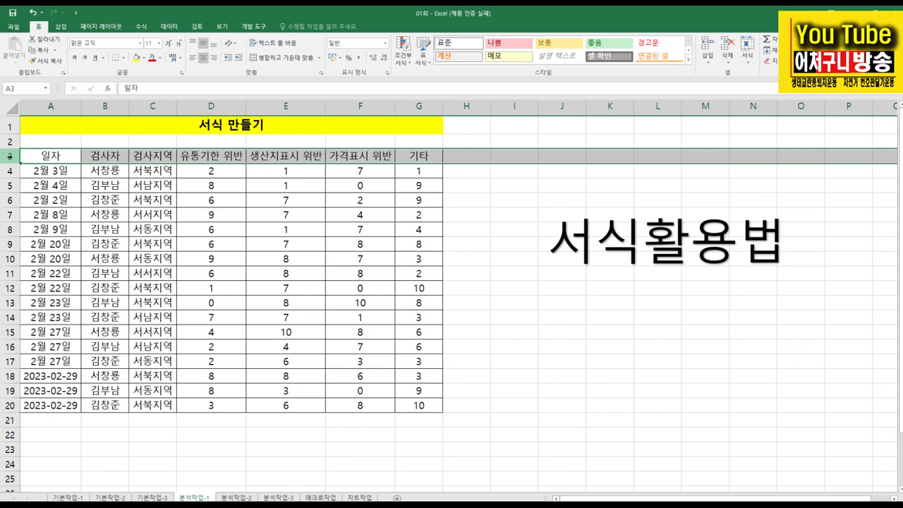
left_click(58, 152)
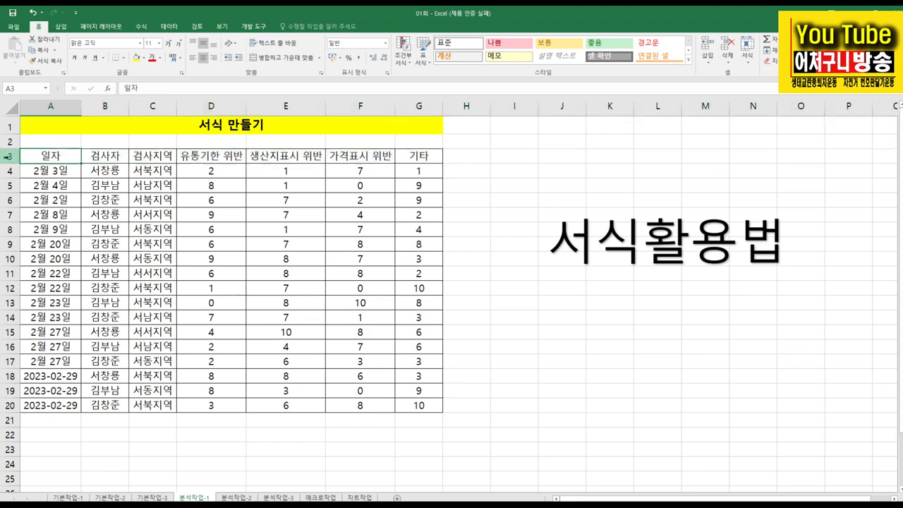
left_click(7, 157)
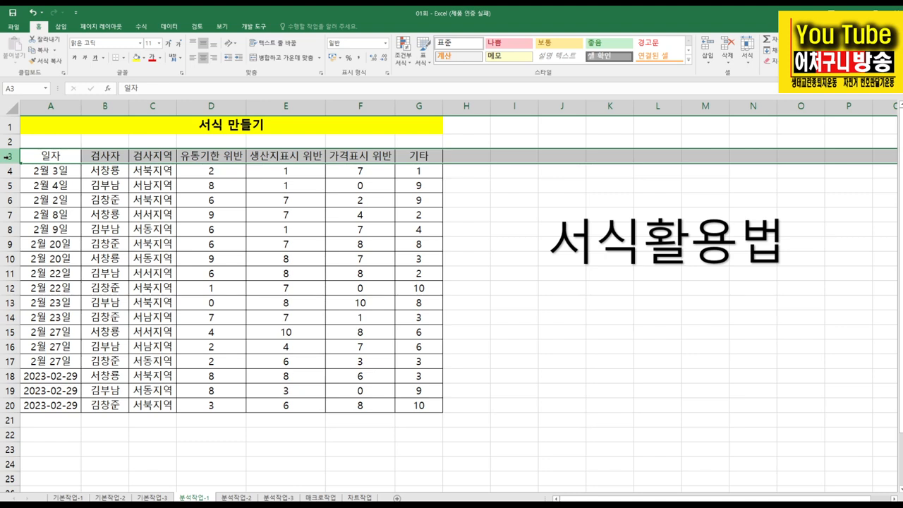
Step: Look through the row, page layout, formula and cell format commands with header row 3 selected
right_click(8, 157)
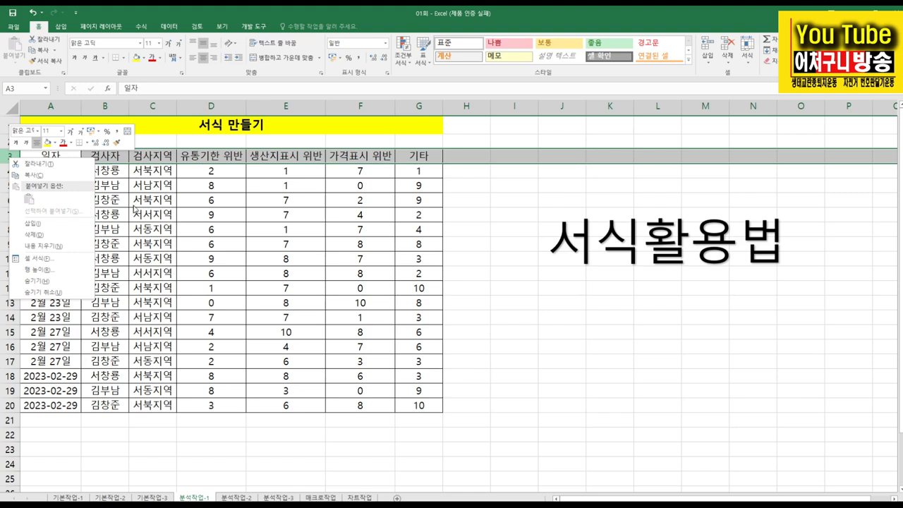
key("Escape")
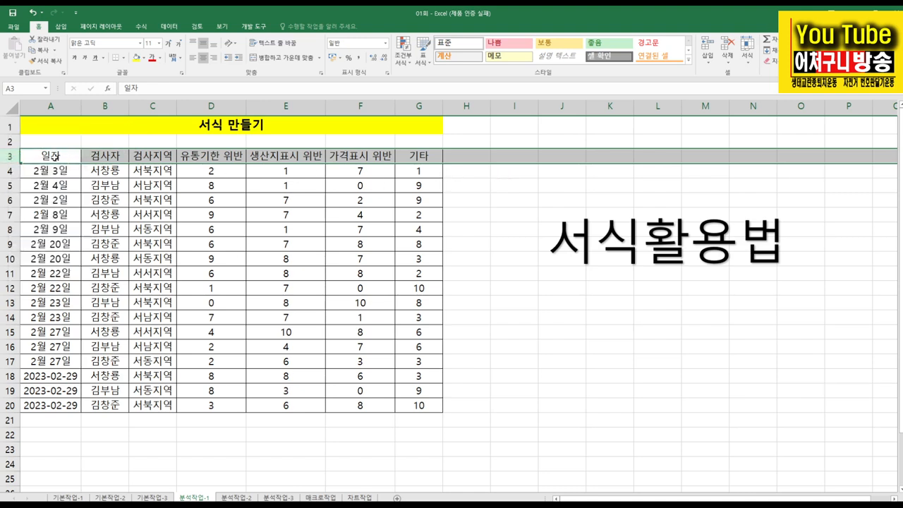
left_click(61, 28)
left_click(101, 27)
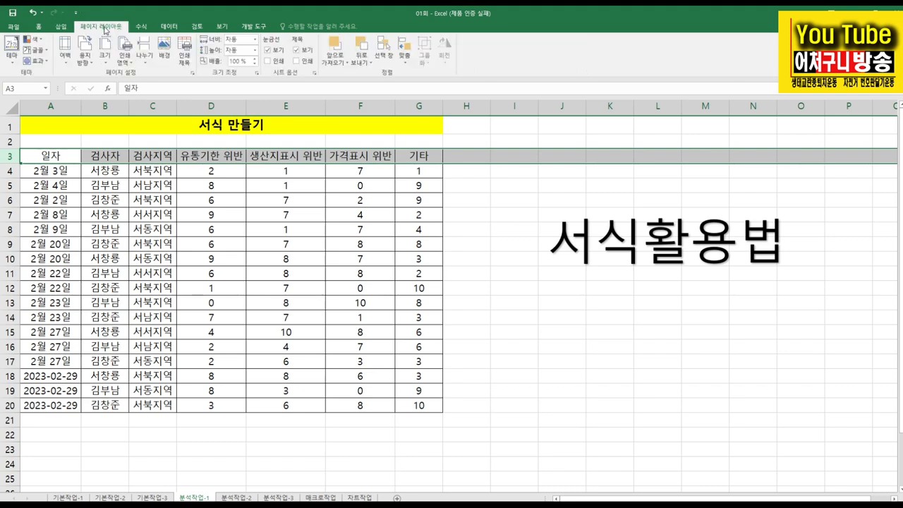
left_click(143, 27)
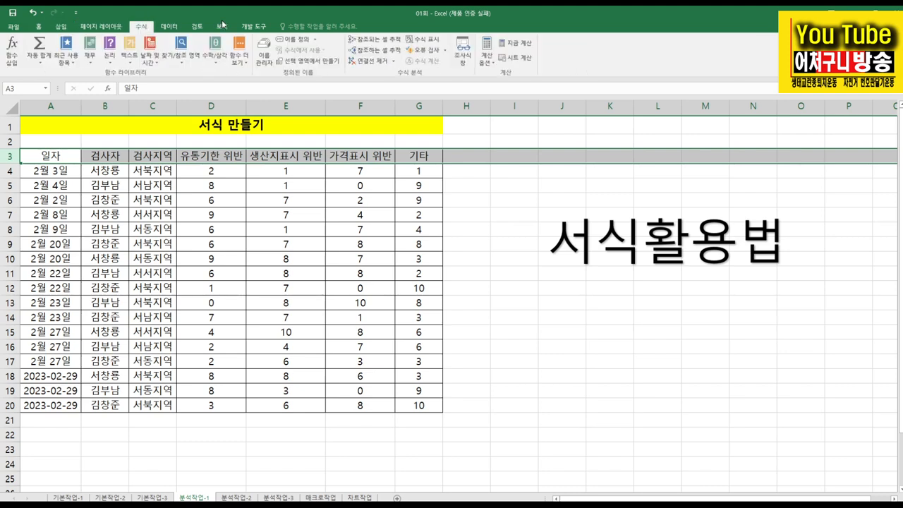
left_click(40, 30)
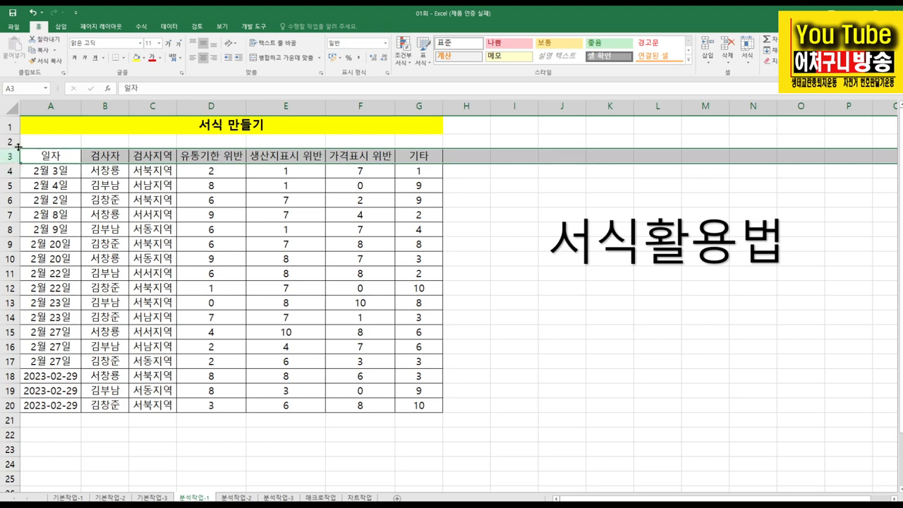
left_click(750, 62)
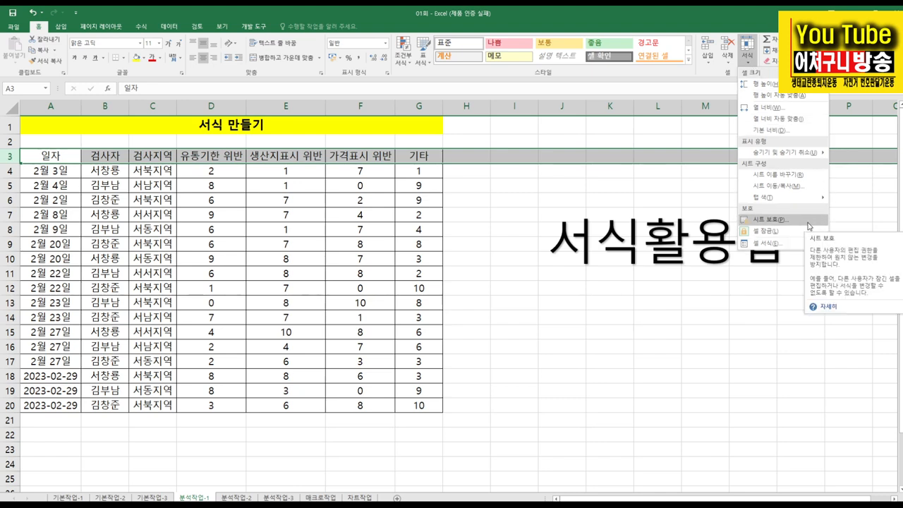
left_click(13, 156)
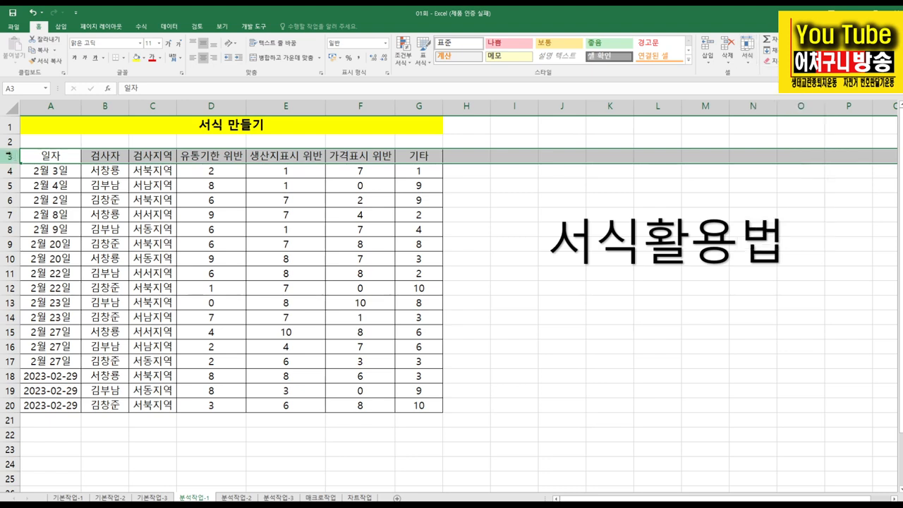
Step: Look through the editing commands available for the entire header row 3, comparing them with those for the single header cell A3
right_click(13, 156)
left_click(41, 159)
right_click(40, 160)
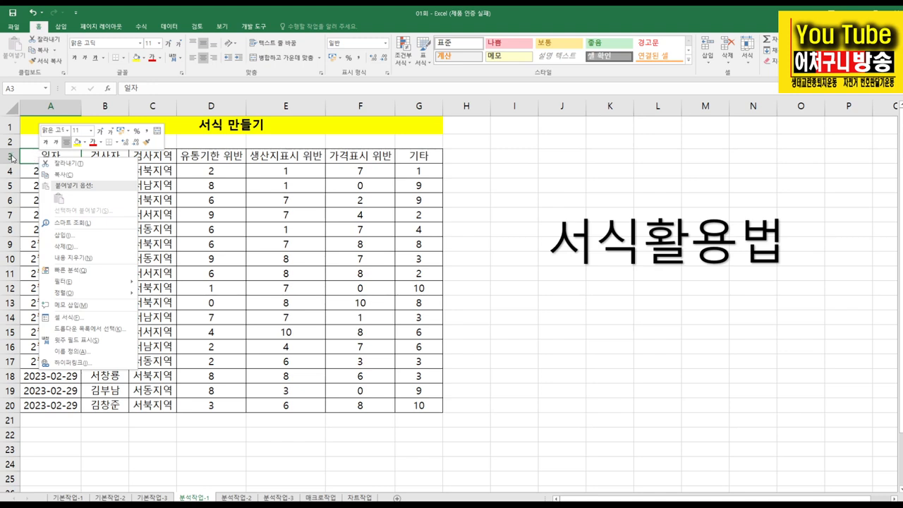
left_click(8, 156)
left_click(9, 156)
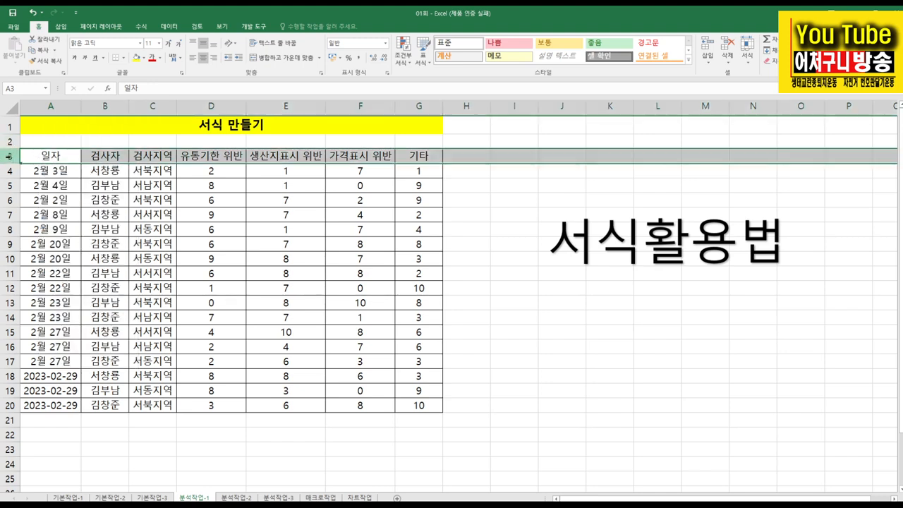
right_click(8, 157)
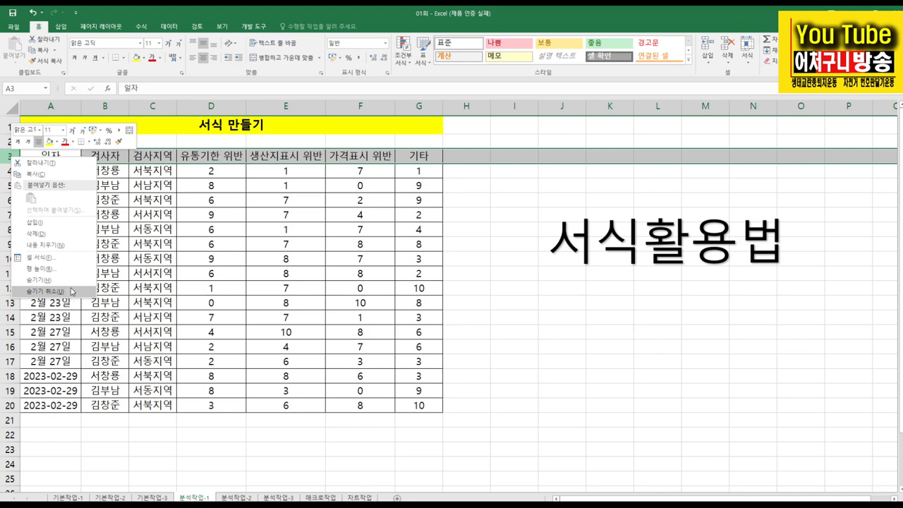
left_click(456, 216)
left_click(93, 155)
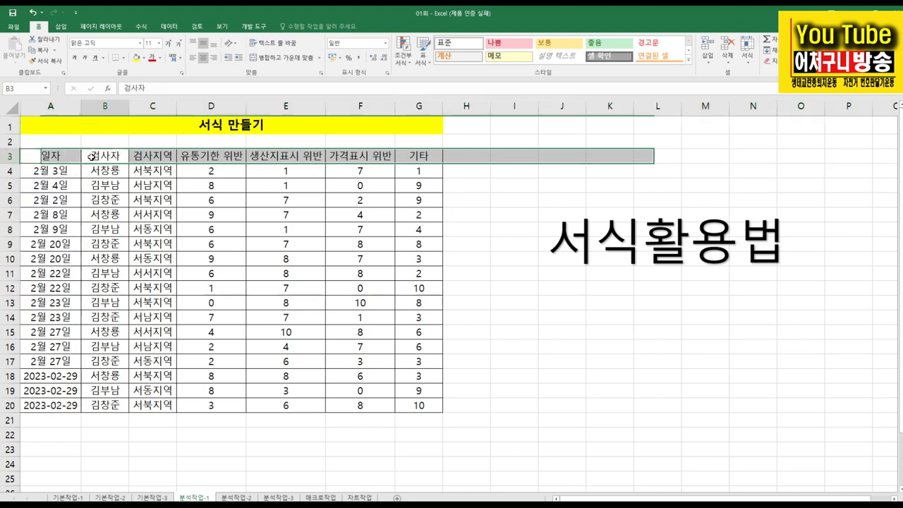
left_click(11, 156)
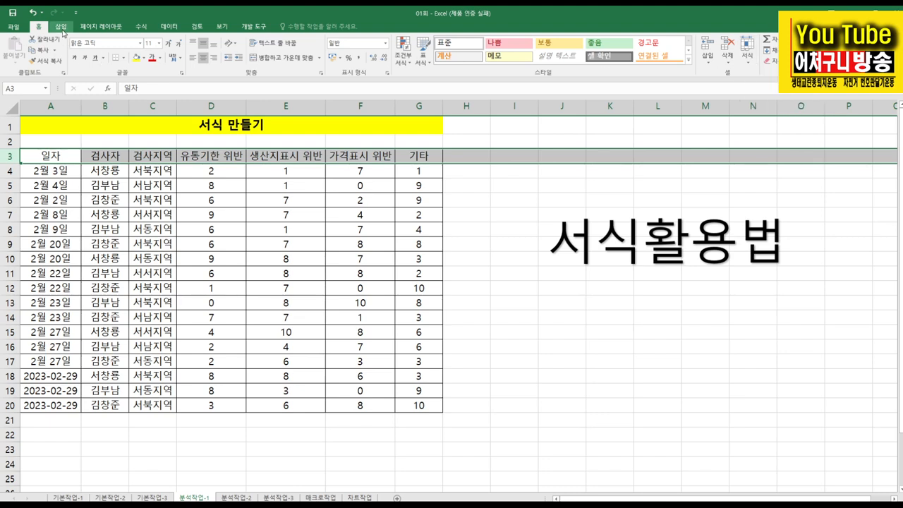
right_click(8, 157)
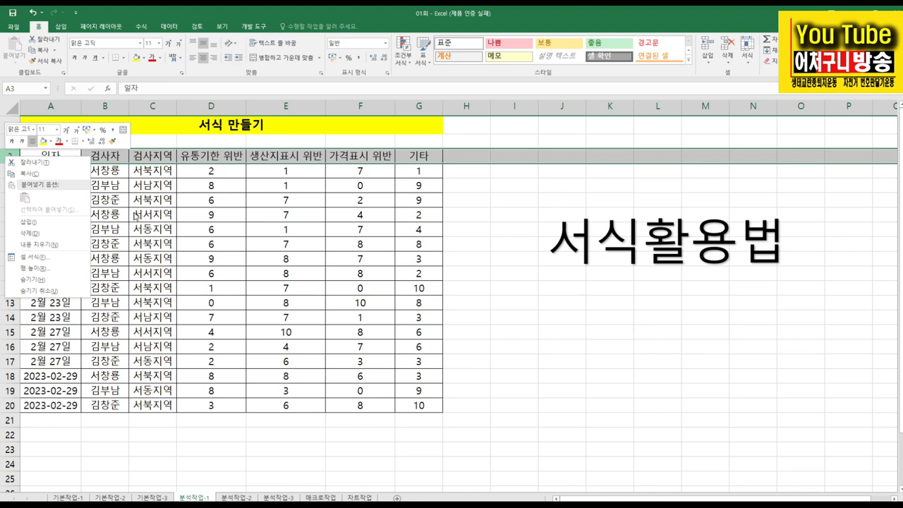
key("Escape")
left_click(515, 228)
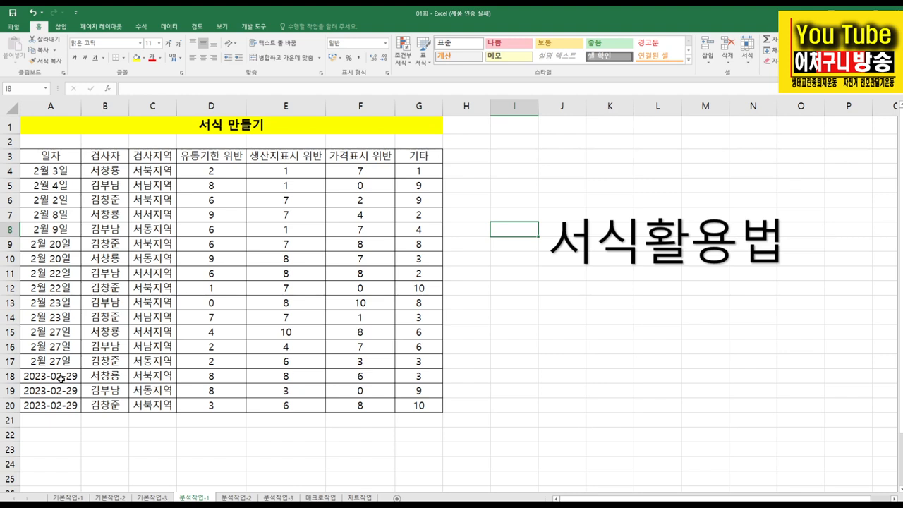
Step: Examine the date entries in A4:A20 and check how the value in A18 is stored
left_click_drag(71, 175, 67, 405)
left_click(64, 435)
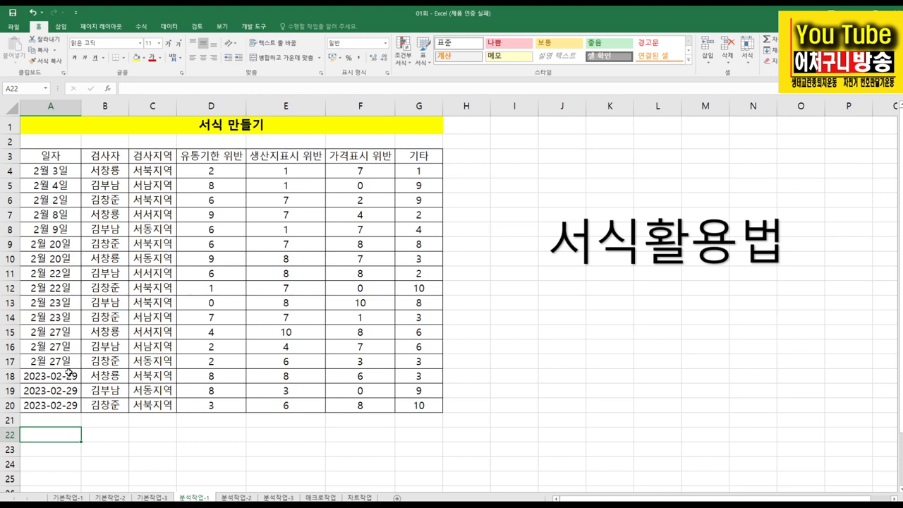
left_click(68, 372)
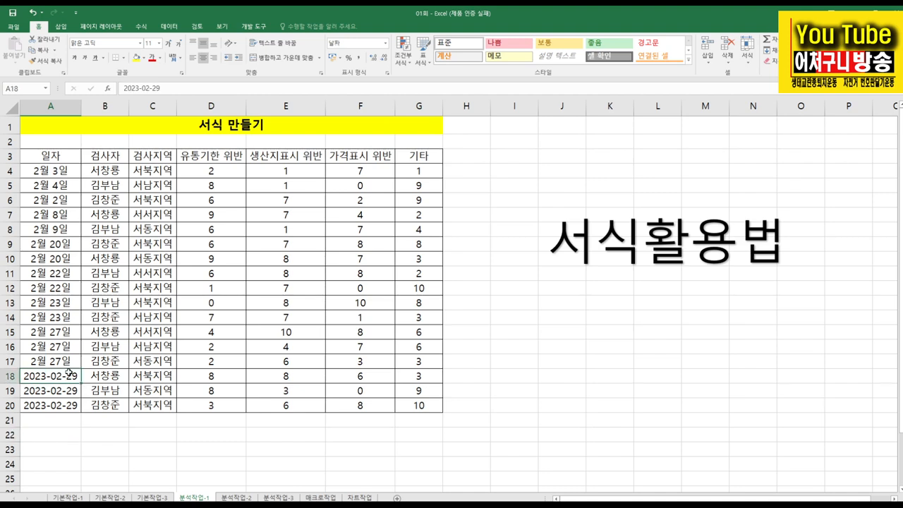
left_click(209, 84)
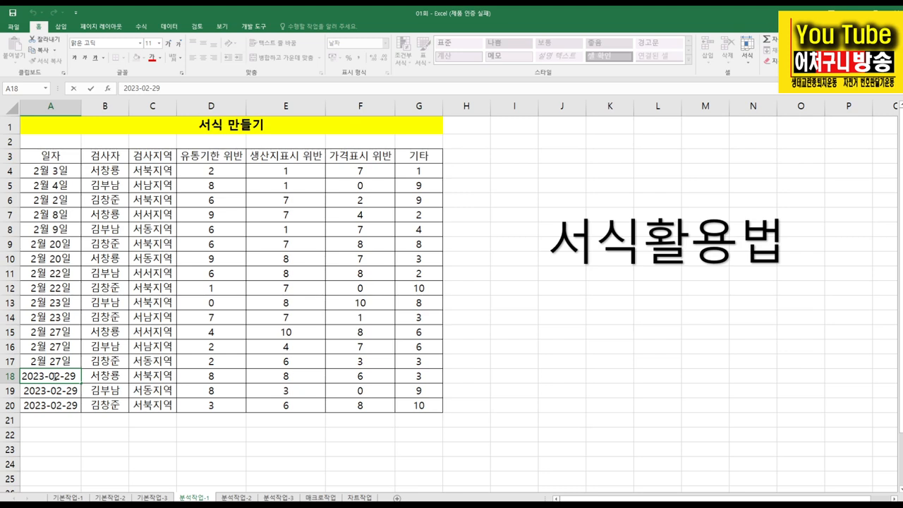
left_click(102, 435)
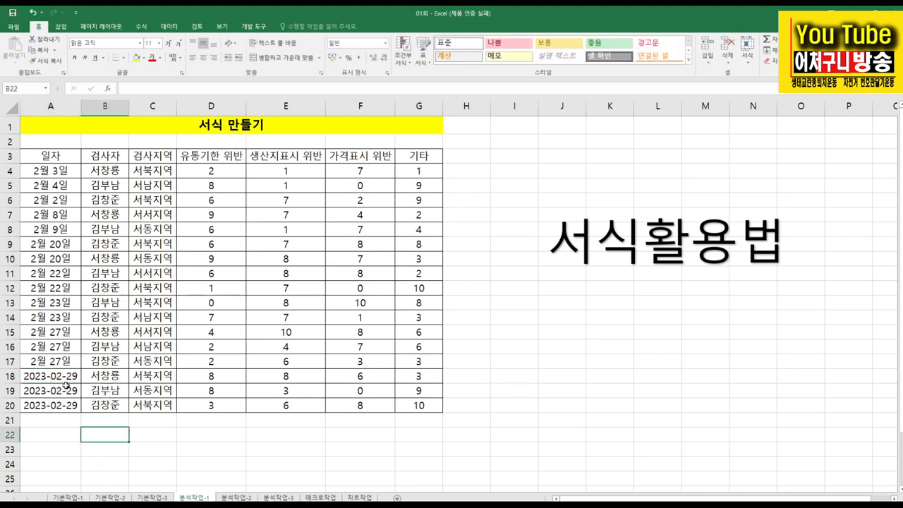
Step: Try the date format *2012-03-14 on cells A18:A20
left_click_drag(70, 371, 65, 407)
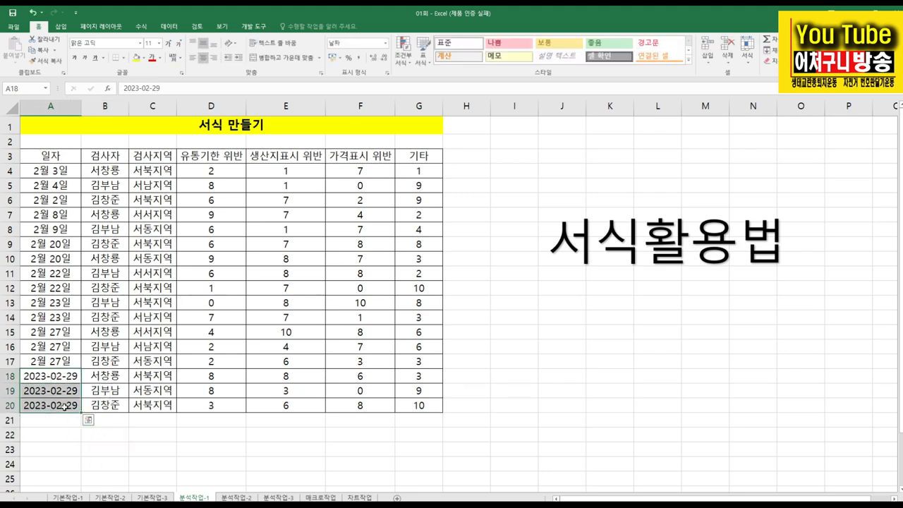
key("ctrl+1")
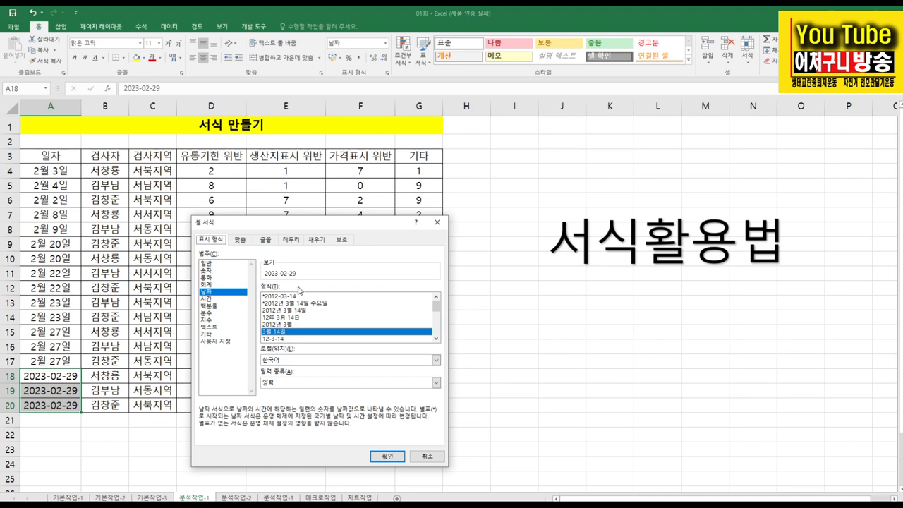
left_click(296, 296)
left_click(393, 455)
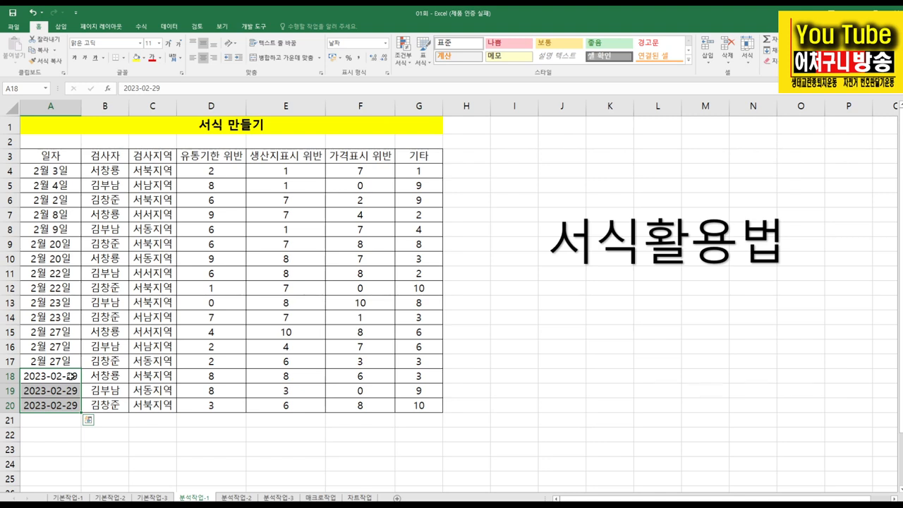
left_click(214, 88)
left_click(54, 483)
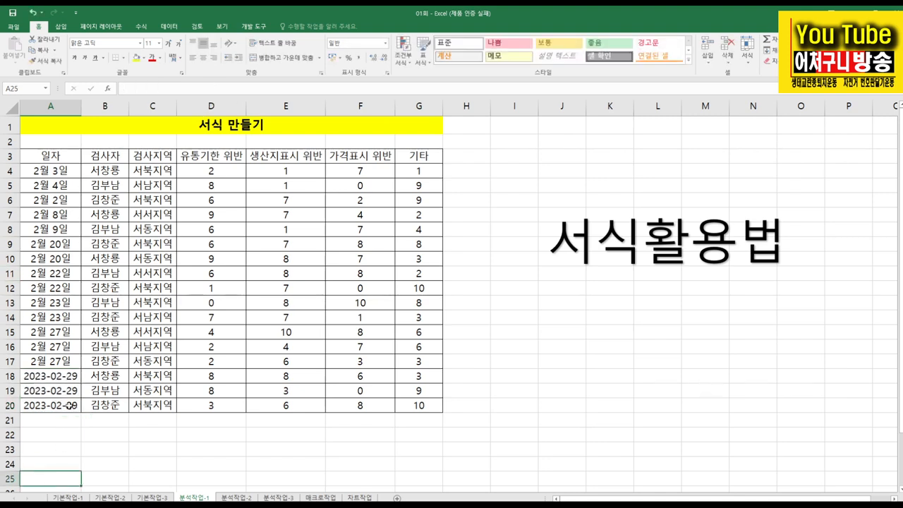
Step: Format the dates in A18:A20 with the month-and-day date type 3월 14일
left_click_drag(67, 372, 58, 407)
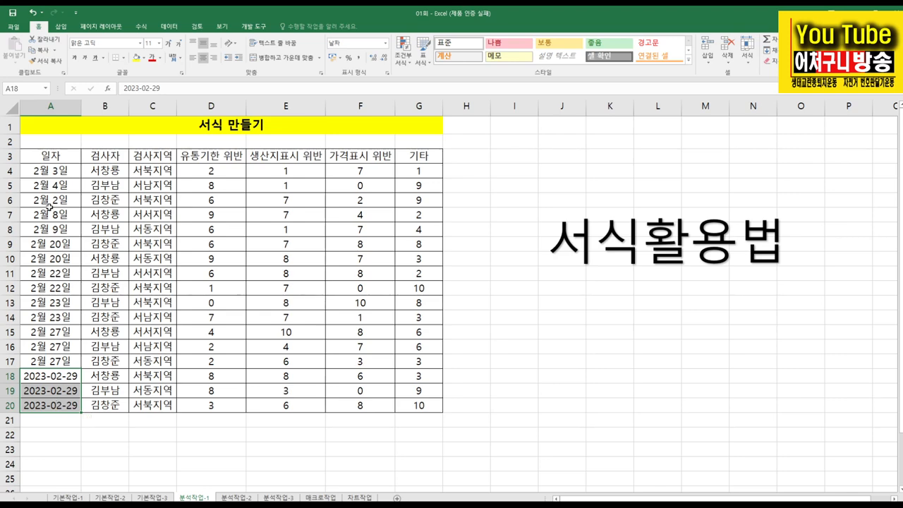
key("ctrl+1")
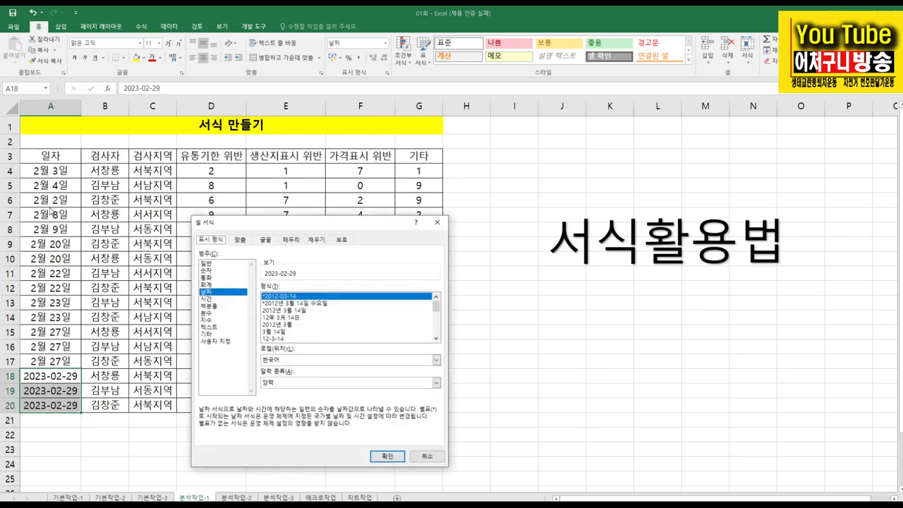
left_click(280, 331)
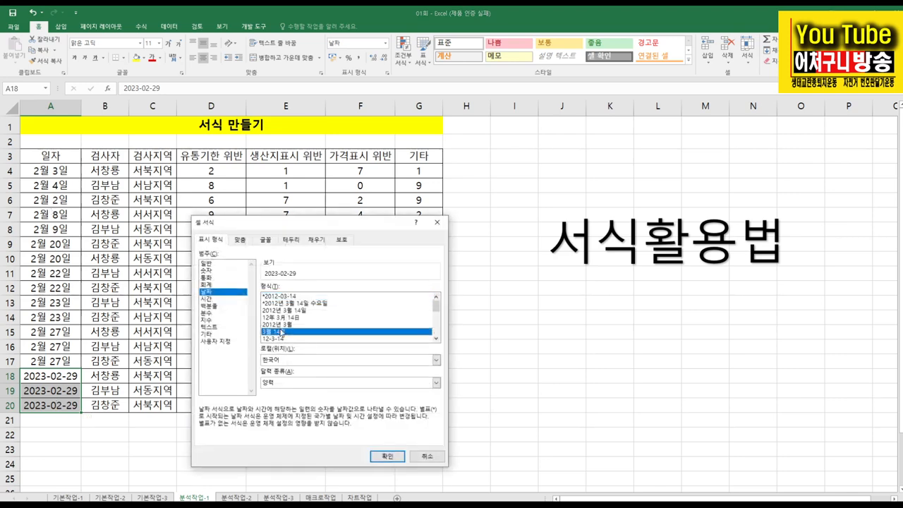
left_click(382, 456)
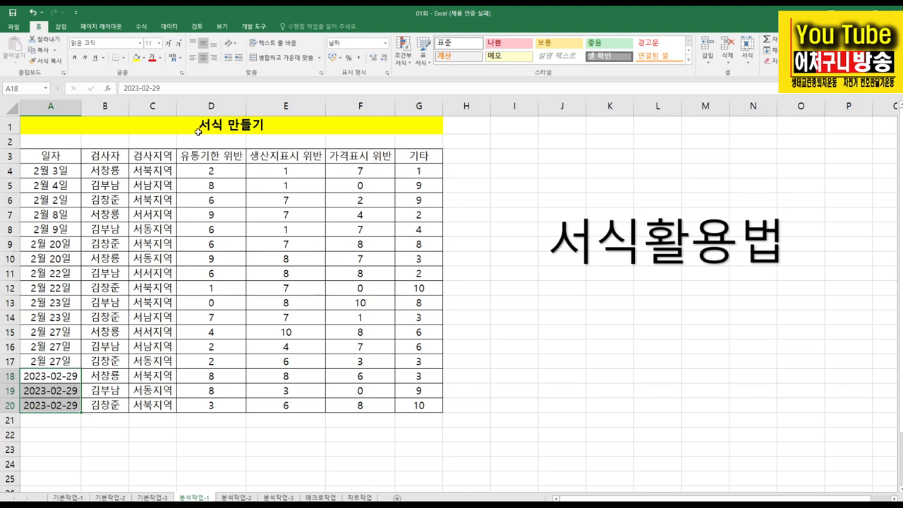
Step: Correct the invalid dates in A18, A19 and A20 to 2023-02-28, 2023-02-27 and 2023-02-21
left_click(212, 88)
key("BackSpace")
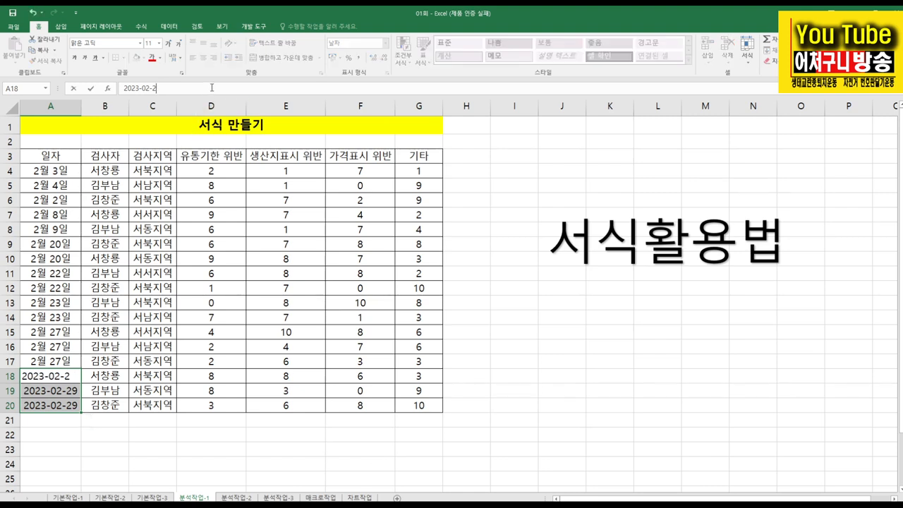
type("8")
key("Return")
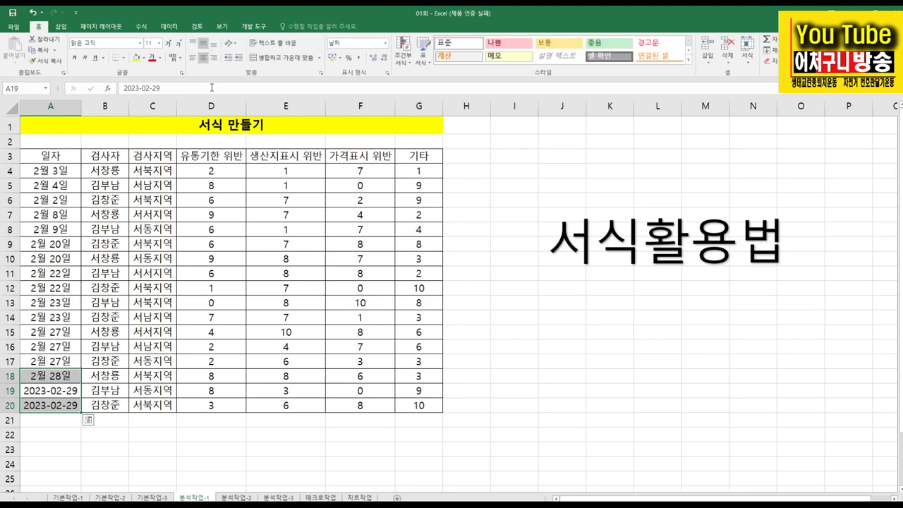
left_click(215, 87)
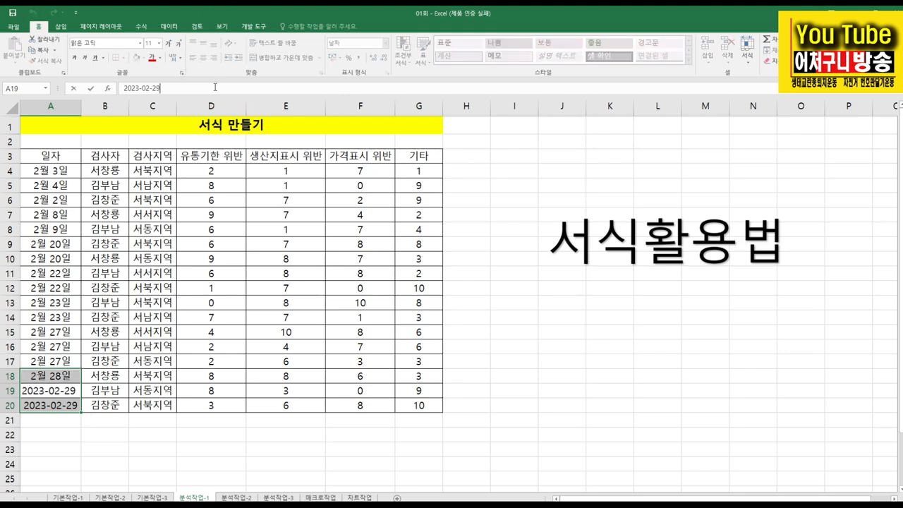
key("BackSpace")
type("7")
key("Return")
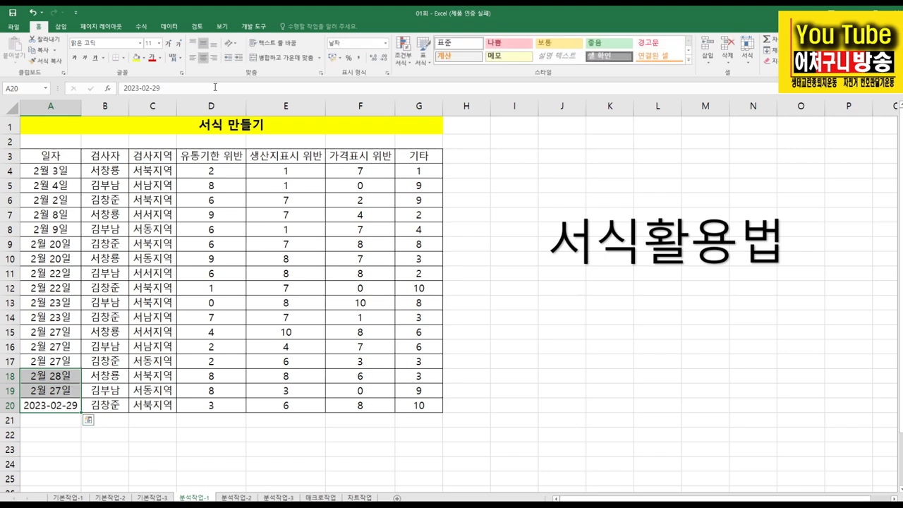
left_click(191, 88)
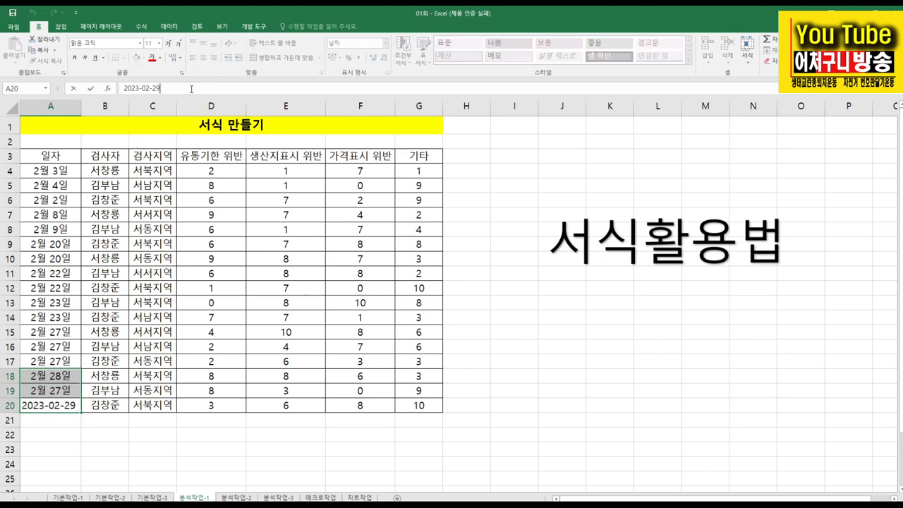
key("BackSpace")
key("Return")
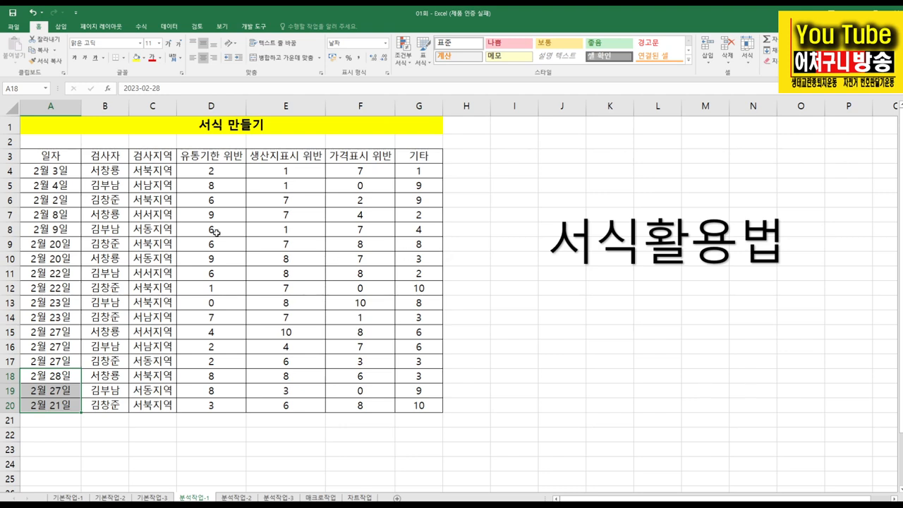
Step: Select header row 3 and review its row commands and the cell size formatting options
left_click(11, 156)
right_click(12, 157)
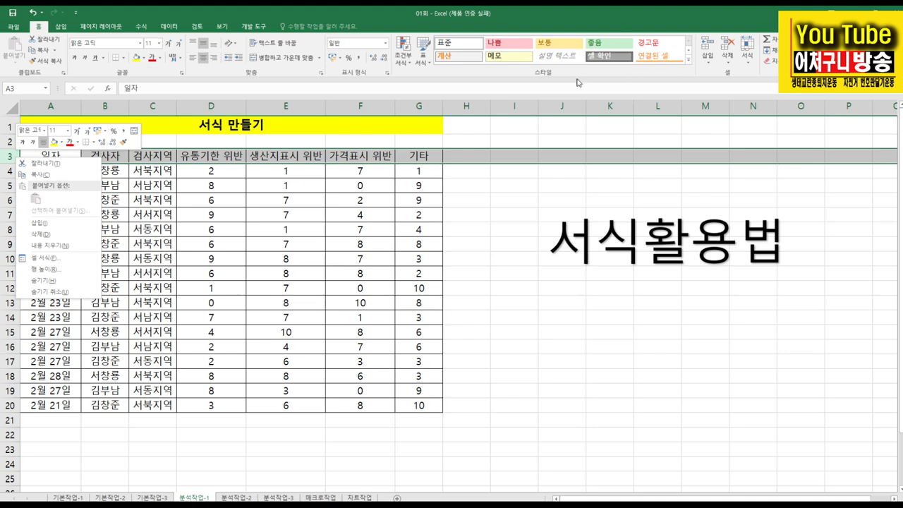
left_click(752, 64)
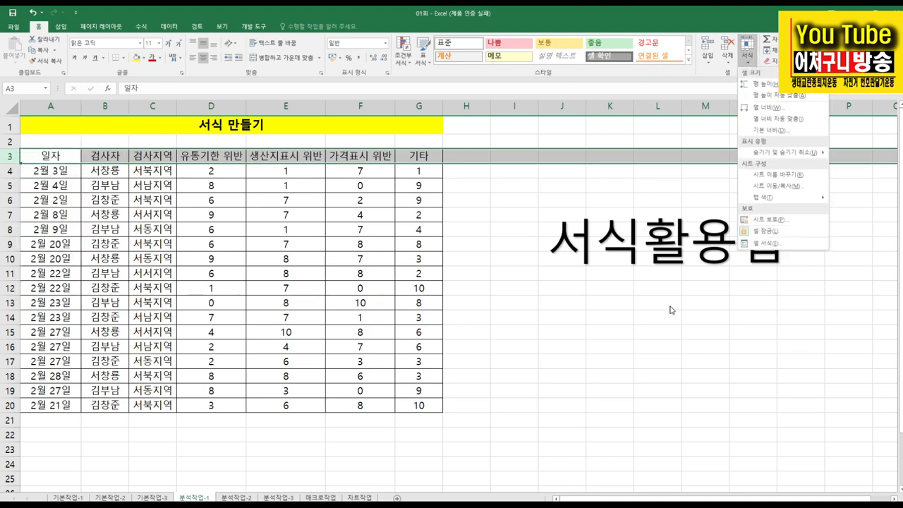
left_click(613, 373)
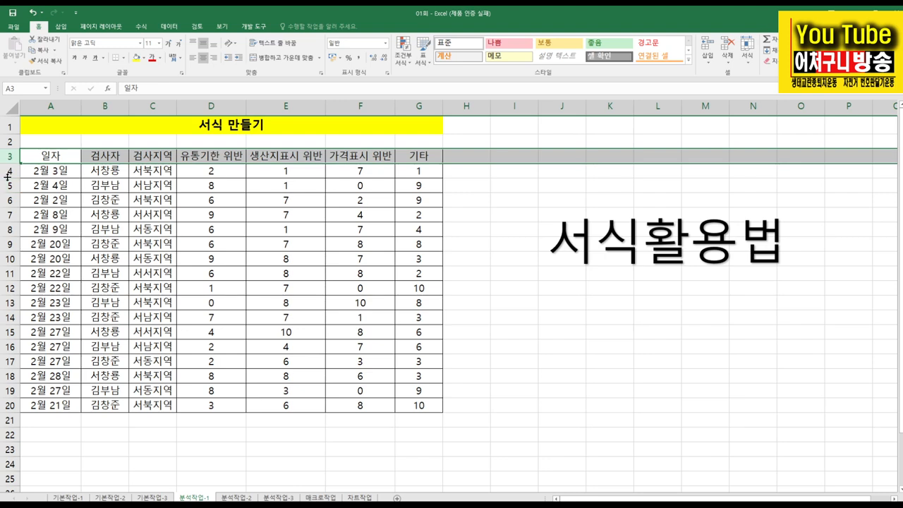
Step: Enlarge row 4 to more than three times and row 10 to more than twice the standard row height
left_click_drag(10, 178, 10, 213)
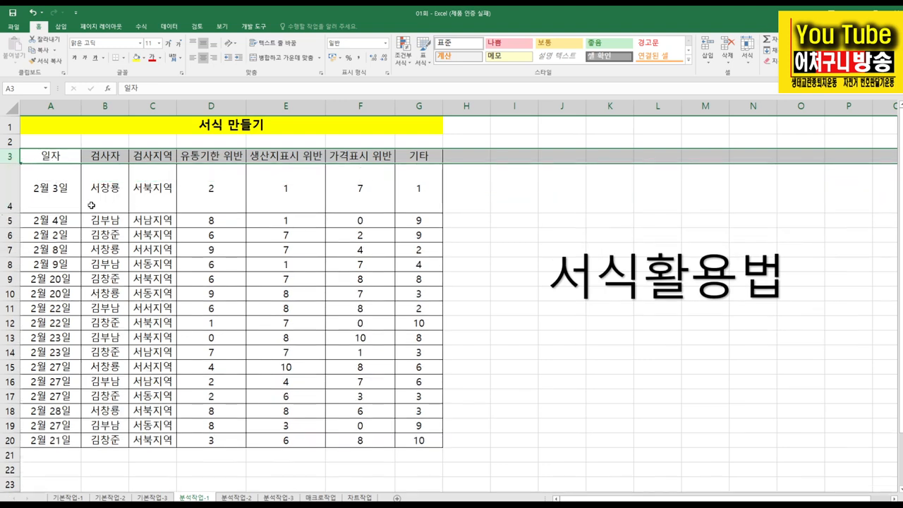
left_click(9, 294)
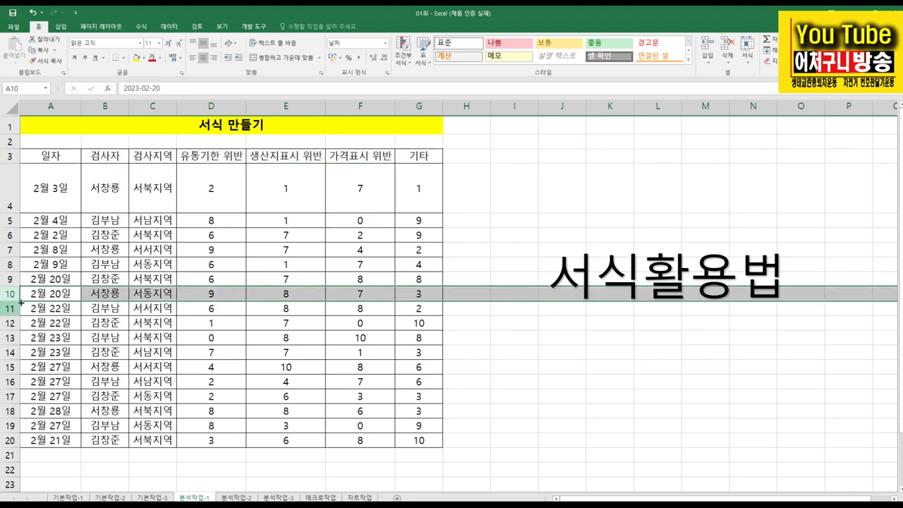
left_click_drag(13, 300, 12, 322)
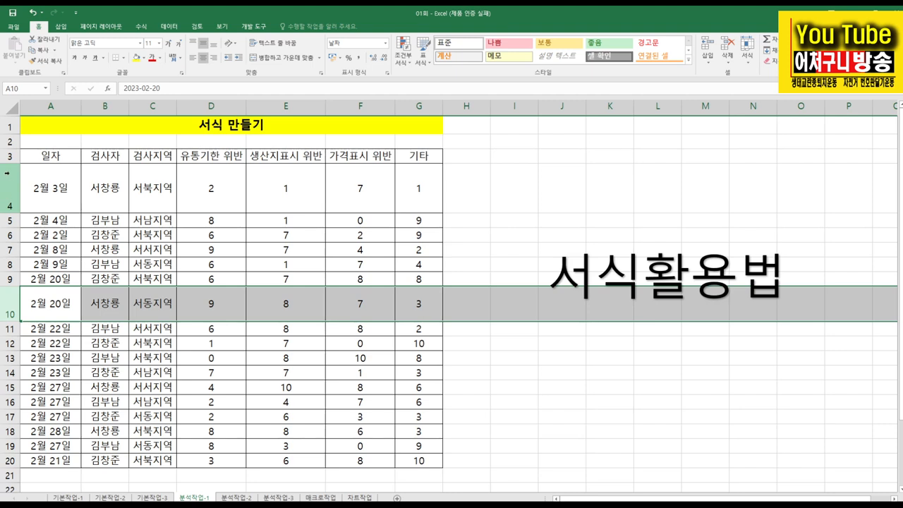
Step: AutoFit the row height of rows 4 to 20, and deselect the rows
left_click_drag(7, 172, 14, 428)
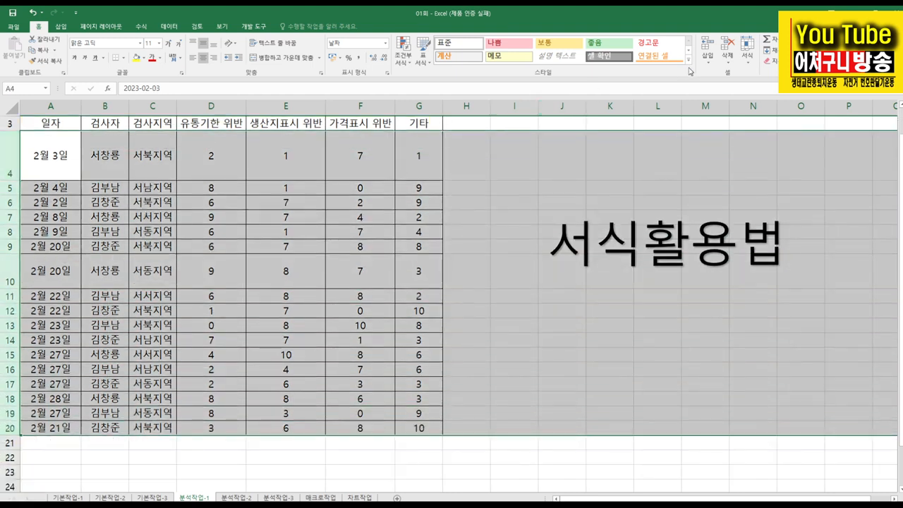
left_click(750, 62)
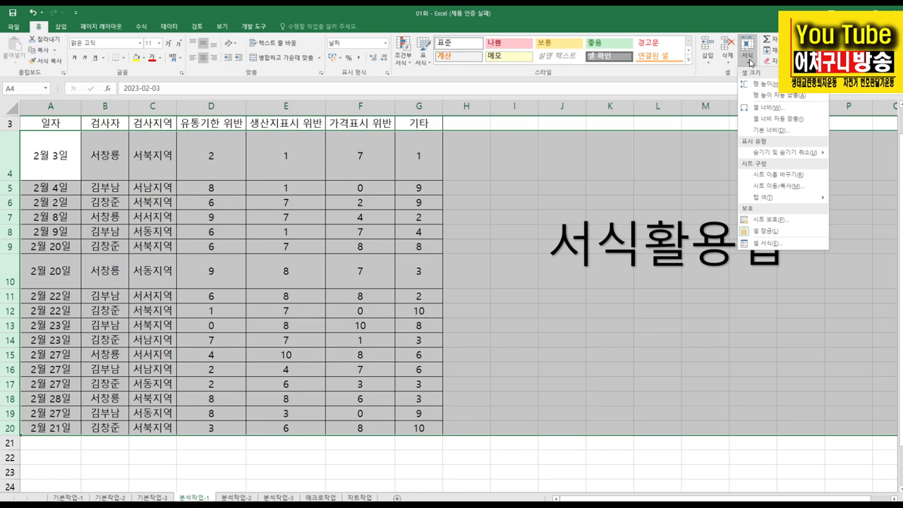
left_click(805, 97)
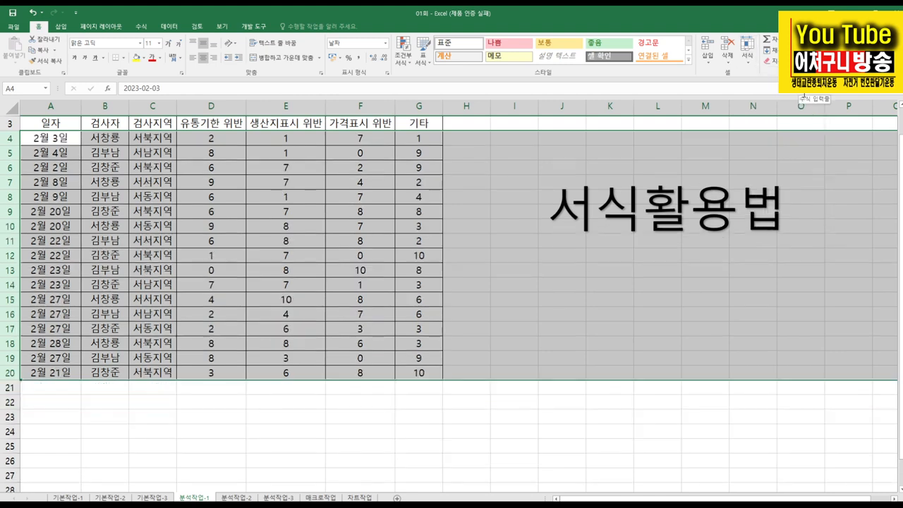
left_click(495, 159)
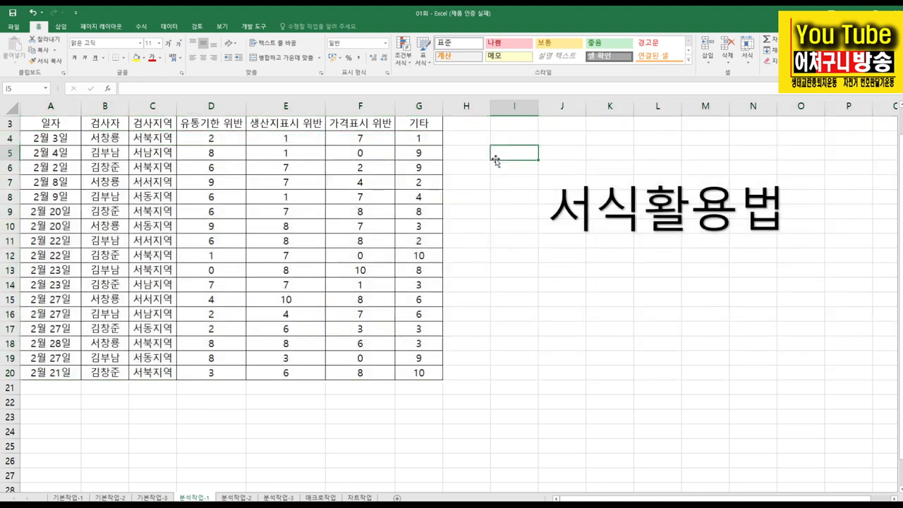
Step: Review the commands offered for header cell A3 and for row 2 to find a way to freeze rows
right_click(43, 126)
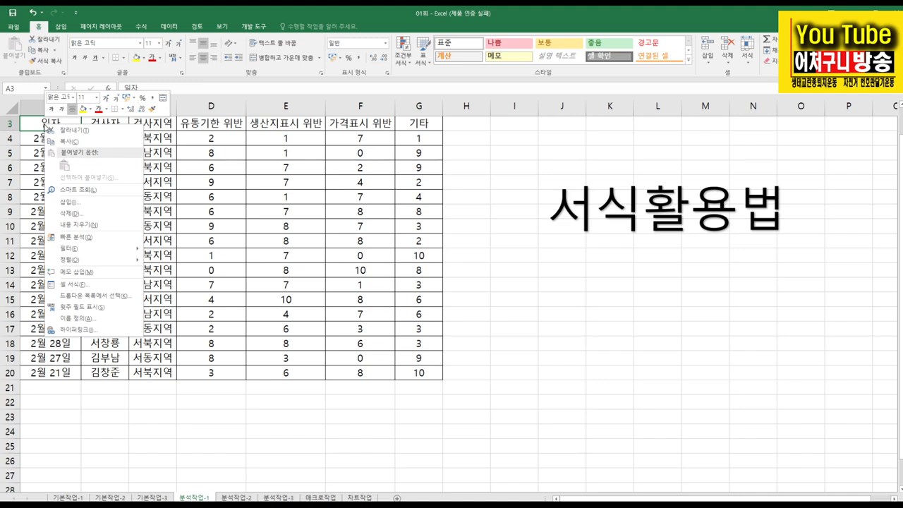
left_click(500, 183)
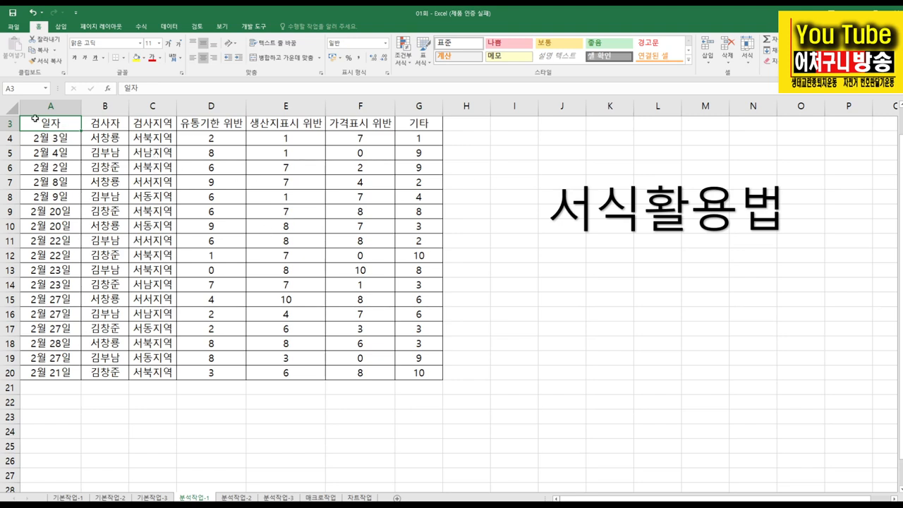
scroll(11, 124, "up", 1)
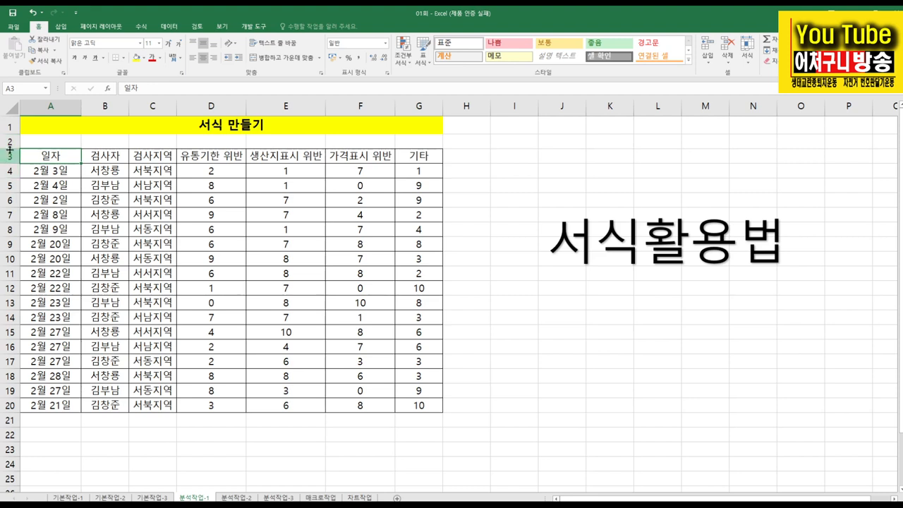
left_click(11, 143)
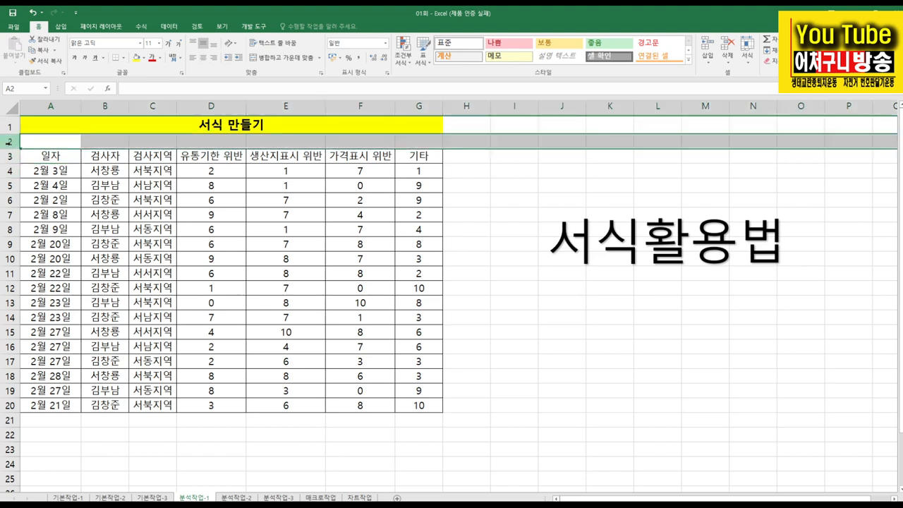
right_click(11, 143)
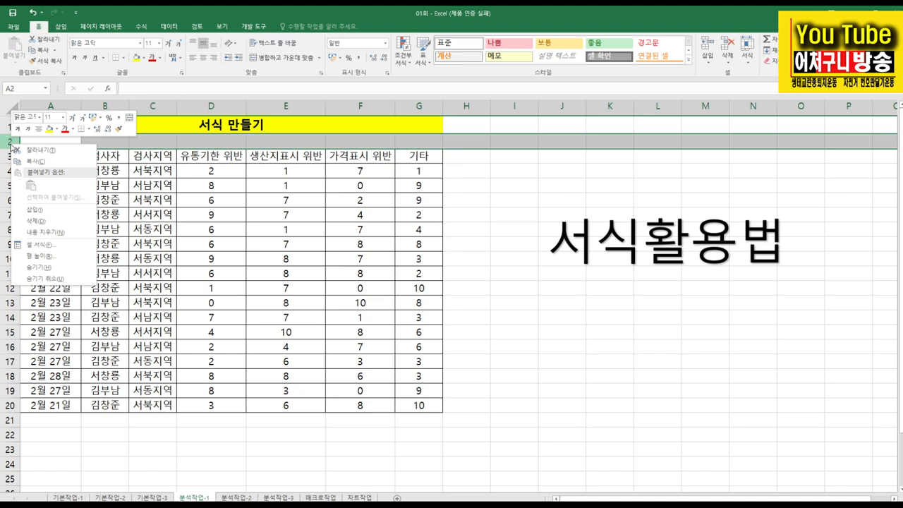
left_click(8, 142)
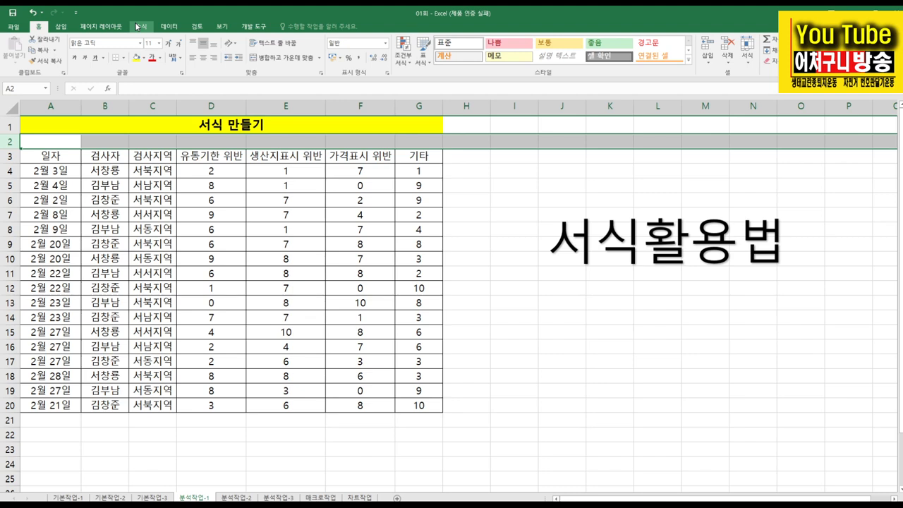
left_click(429, 64)
key("Escape")
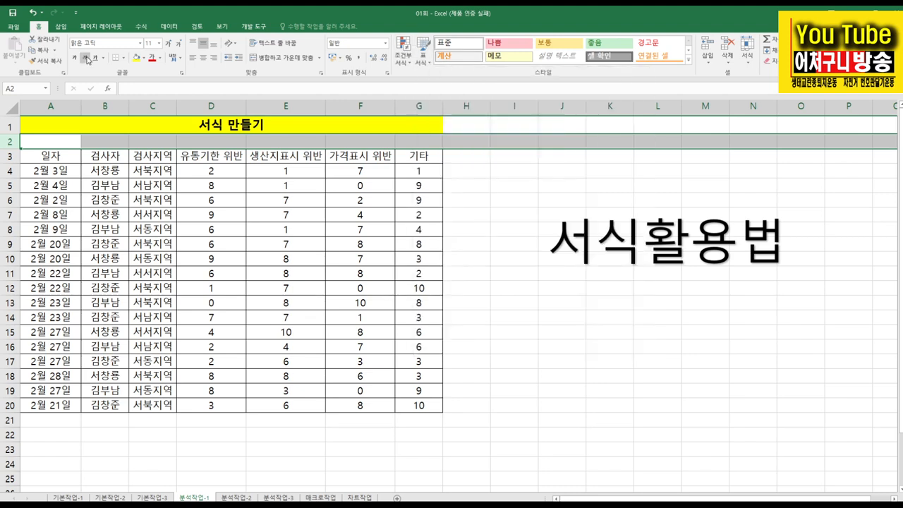
Step: Look through the insert options, the commands for row 3 and the view options for the freeze feature
left_click(57, 27)
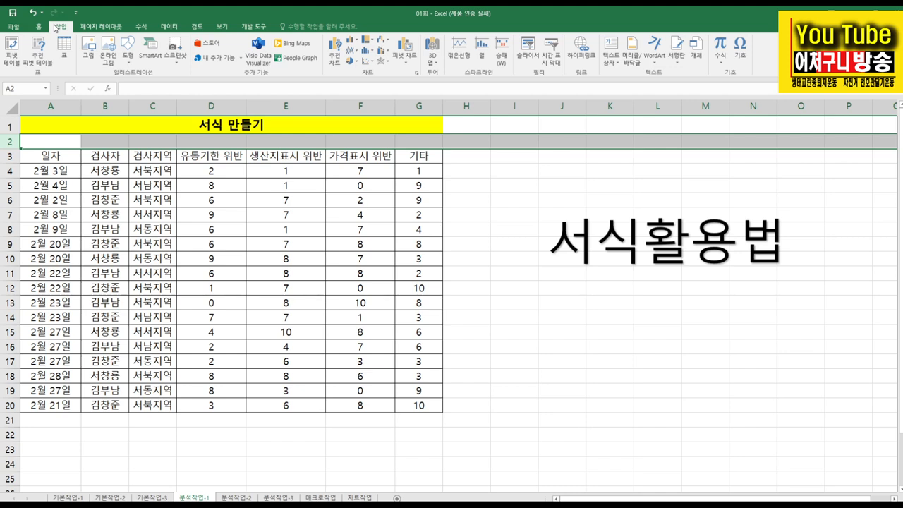
left_click(38, 28)
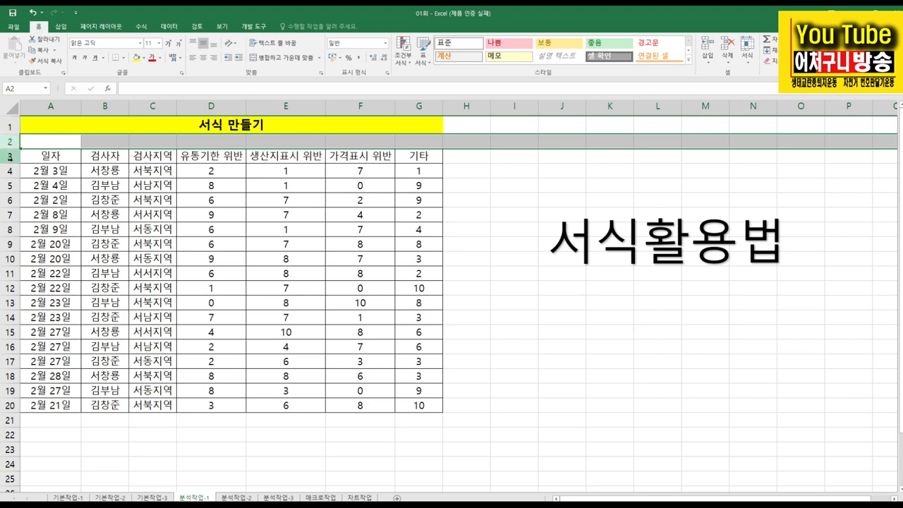
left_click(12, 156)
right_click(12, 156)
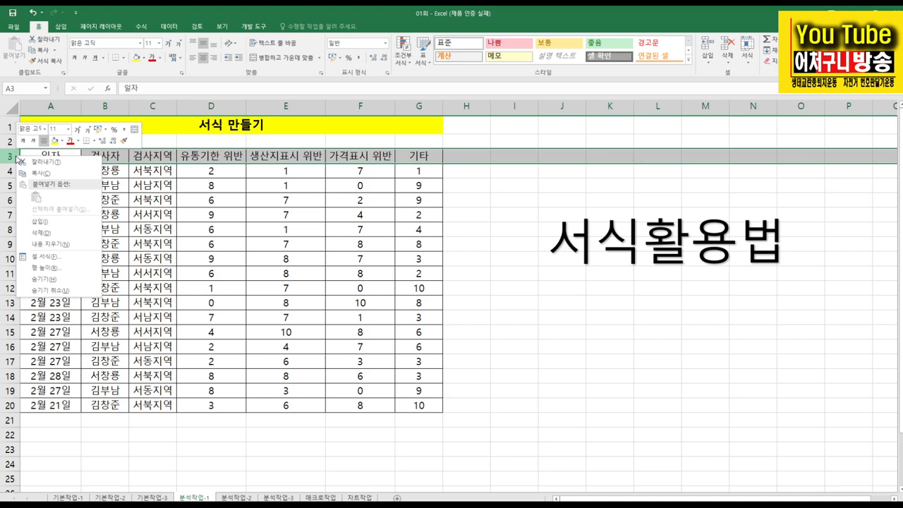
key("Escape")
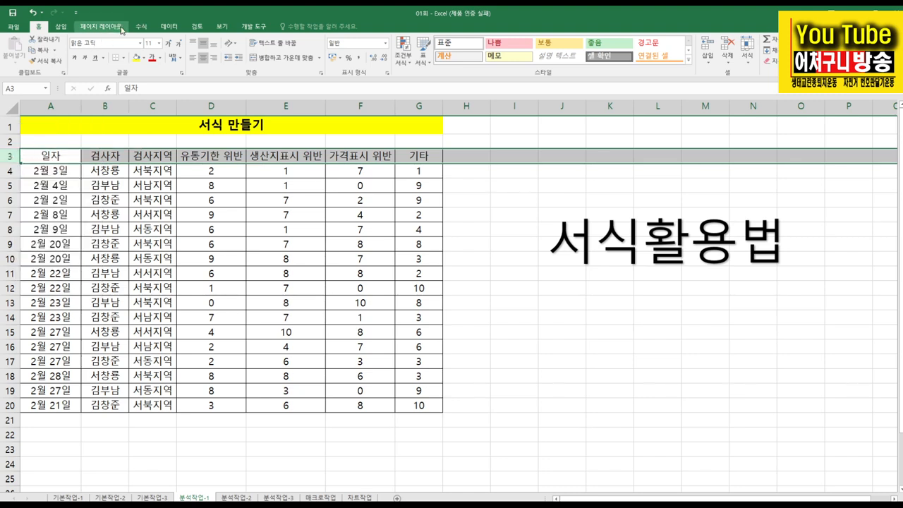
left_click(223, 27)
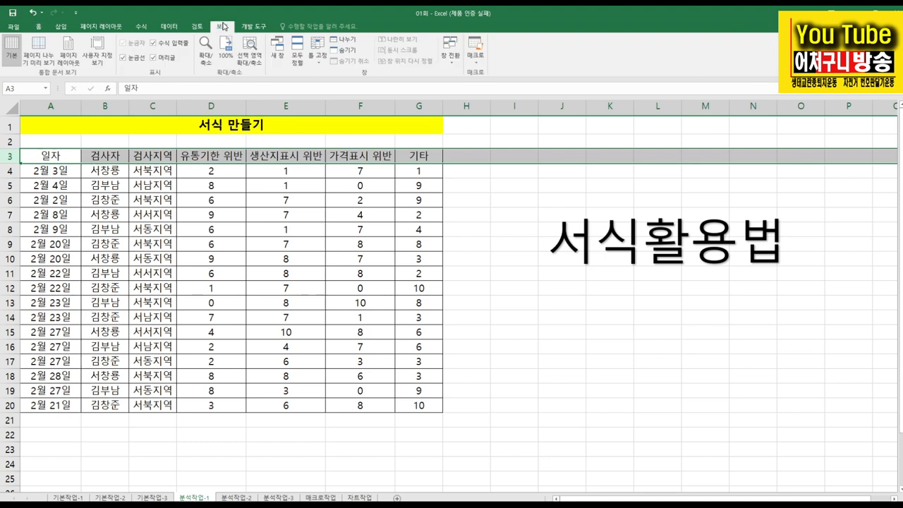
left_click(493, 201)
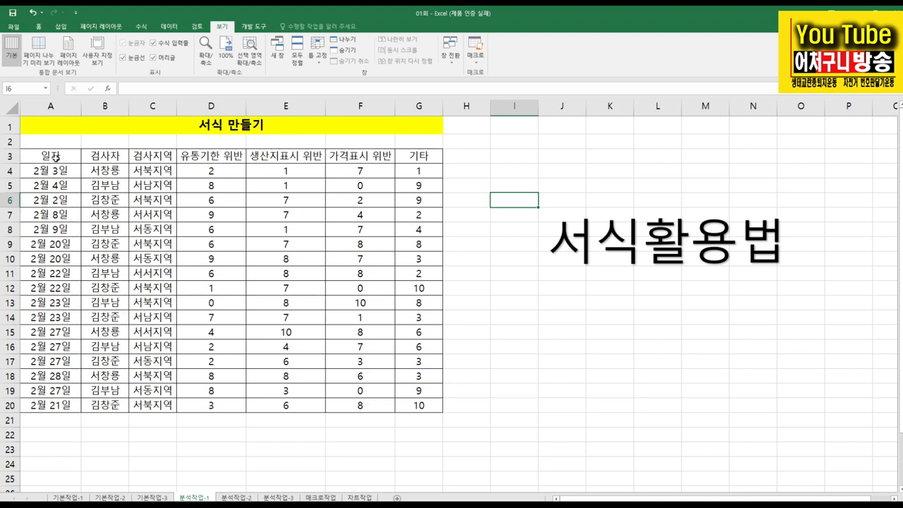
Step: Freeze the panes based on header range A3:G3 and scroll through the table to check which rows stay fixed
left_click_drag(55, 156, 418, 155)
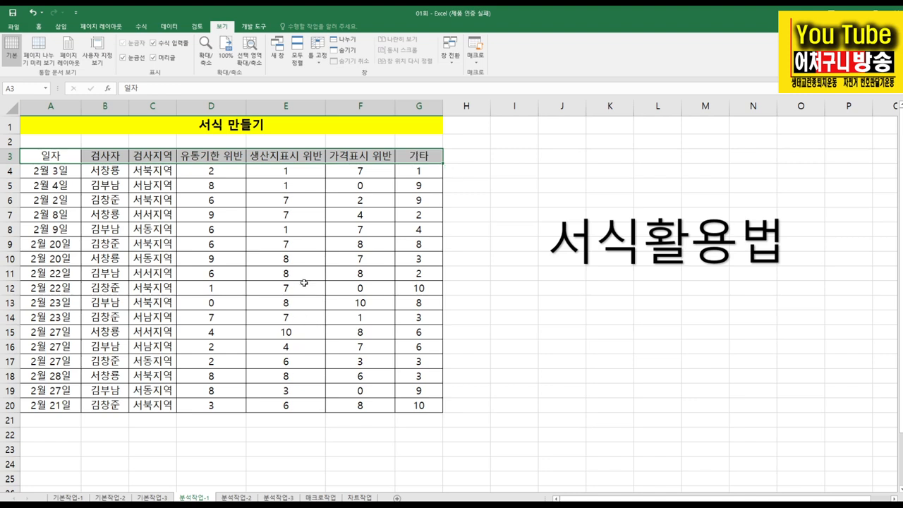
left_click(37, 27)
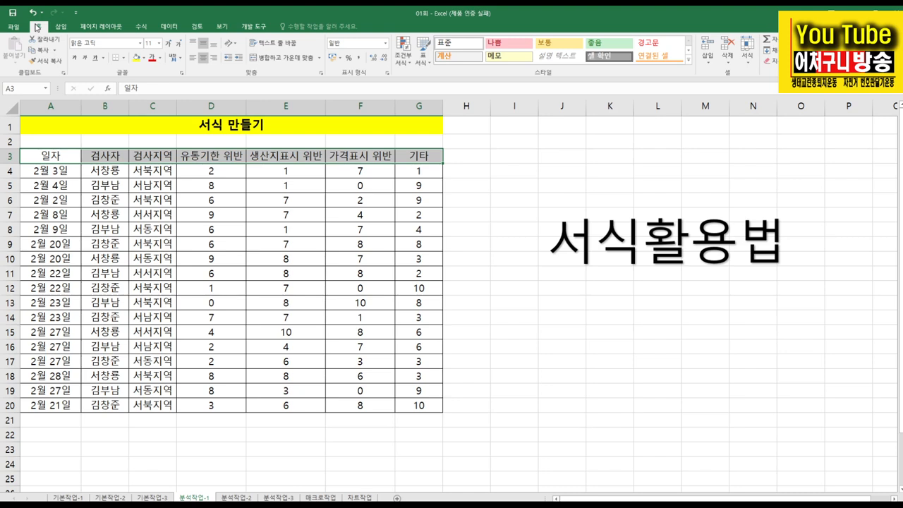
left_click(227, 28)
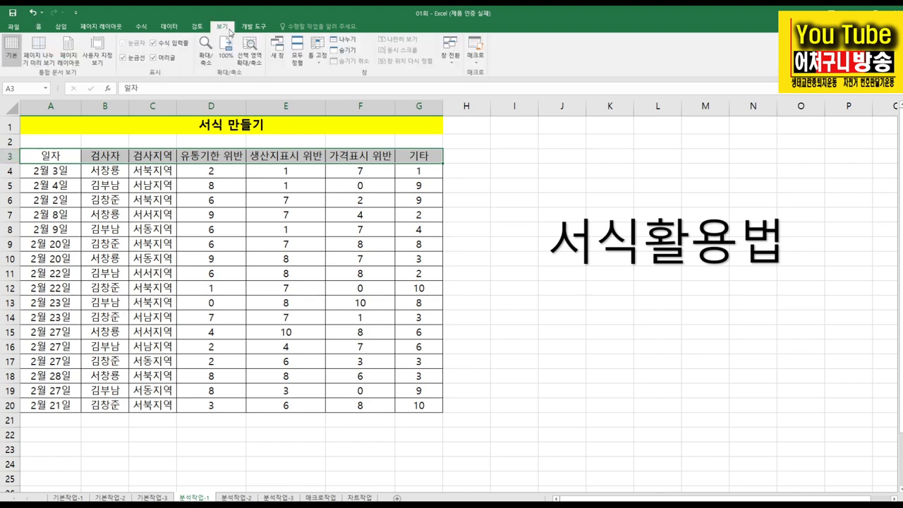
left_click(318, 63)
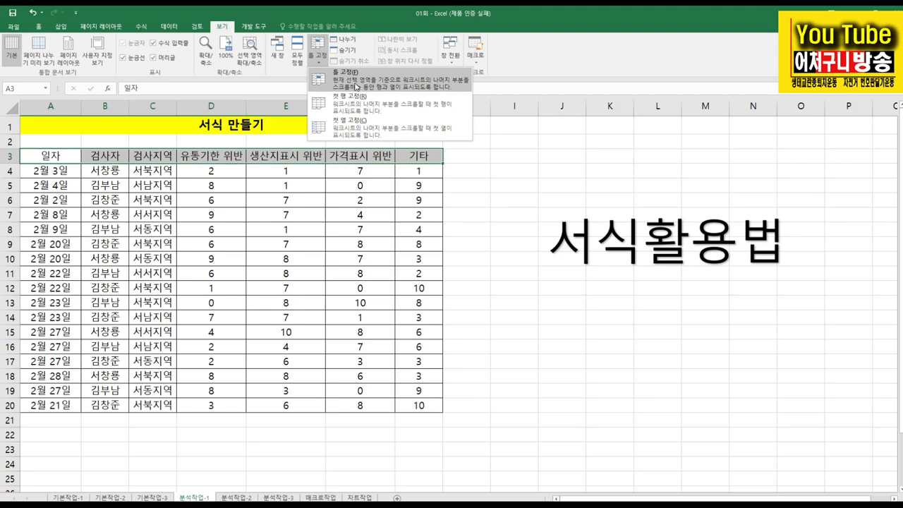
left_click(357, 86)
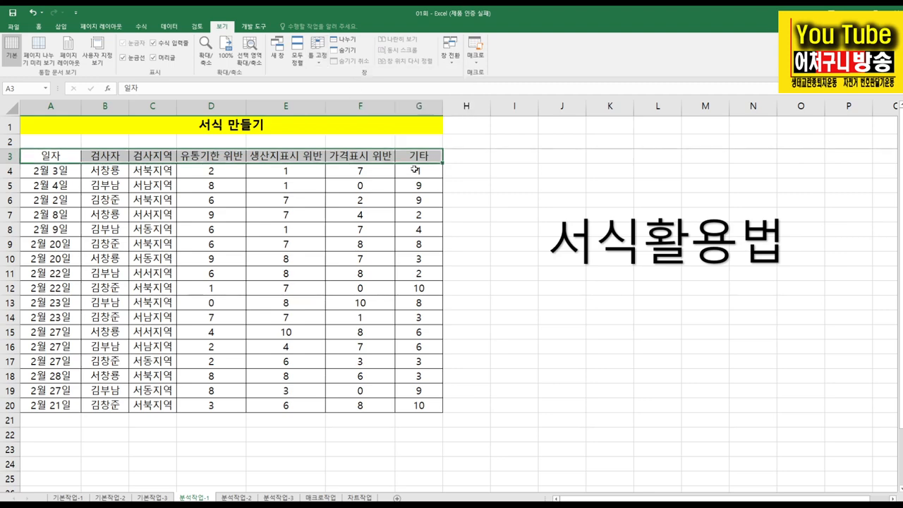
scroll(476, 172, "down", 2)
scroll(476, 172, "up", 2)
scroll(474, 173, "down", 2)
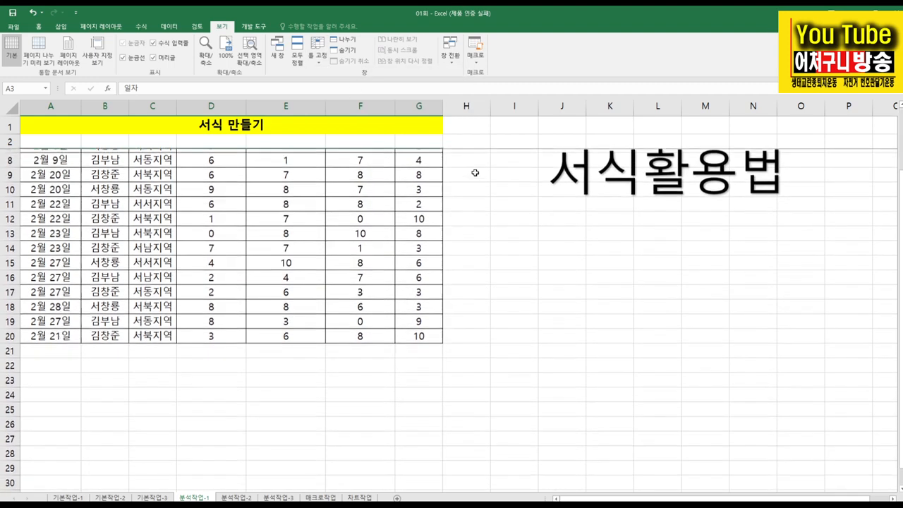
scroll(474, 173, "up", 2)
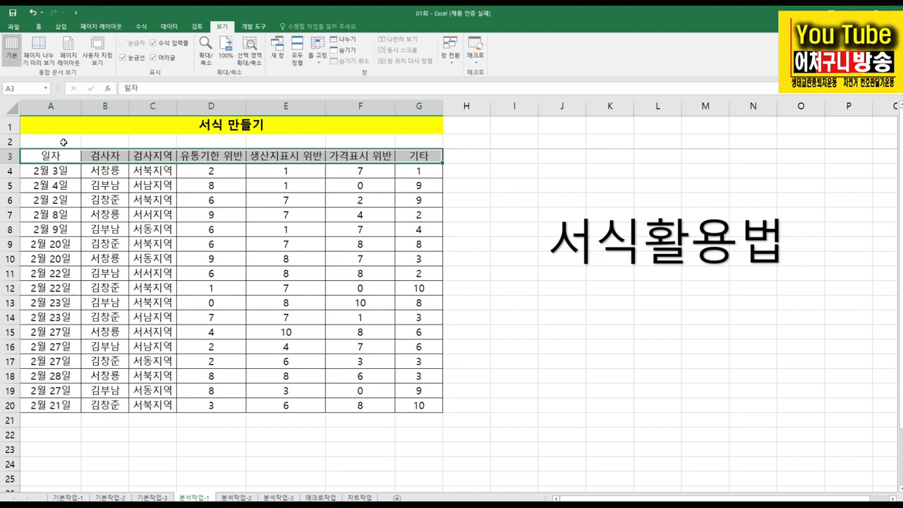
Step: Unfreeze the panes, freeze them again based on row 2, and check how the table scrolls
left_click(319, 62)
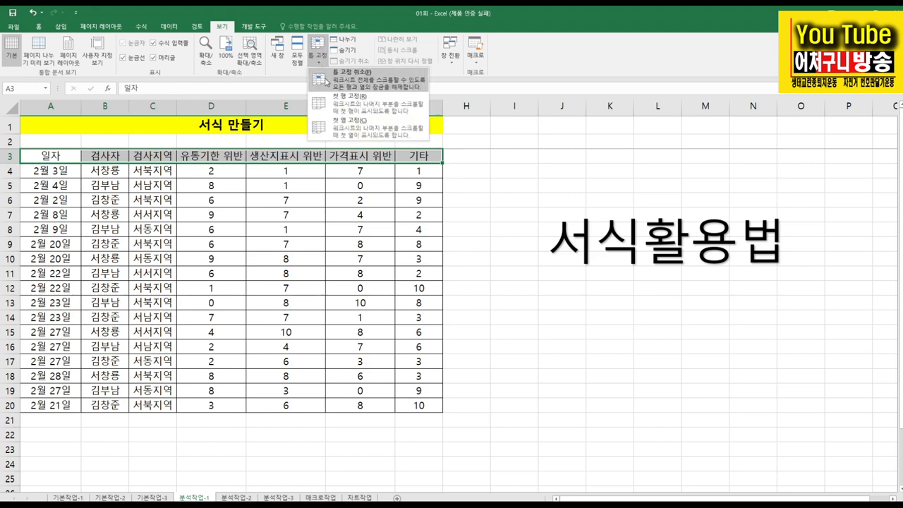
left_click(340, 84)
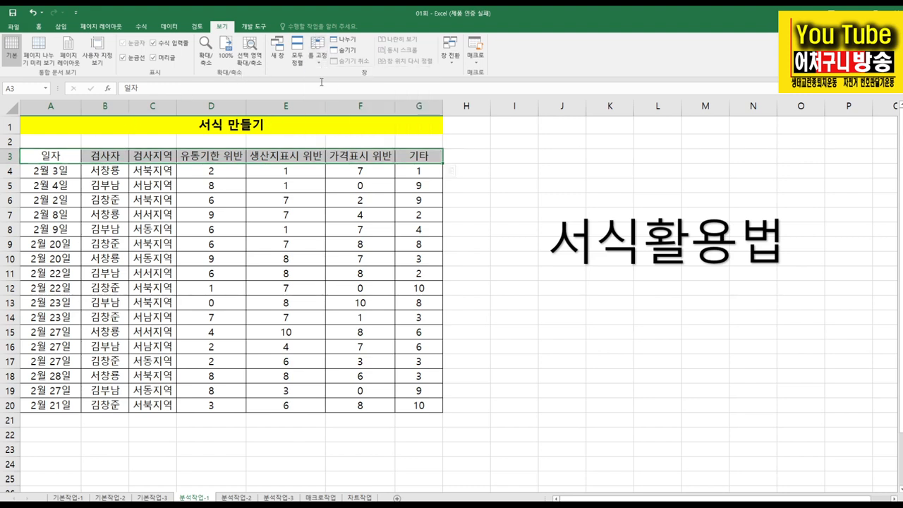
left_click(16, 142)
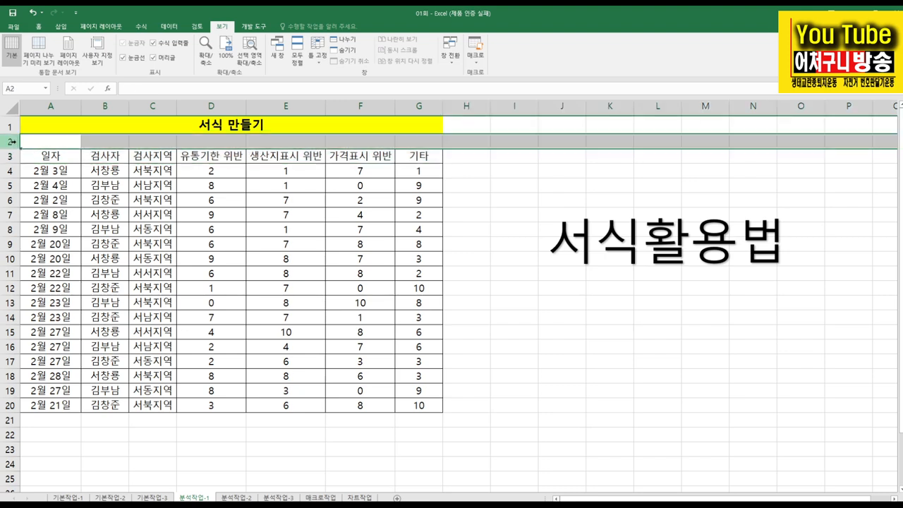
left_click(318, 59)
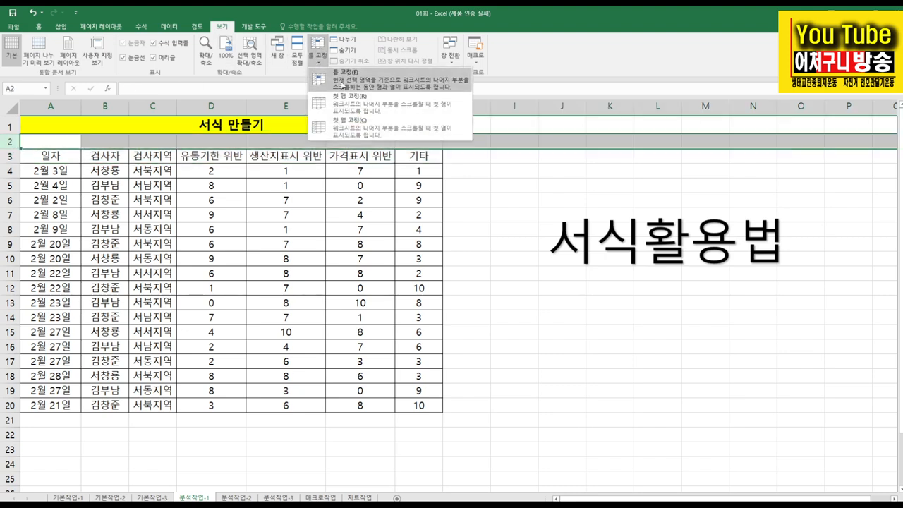
left_click(361, 82)
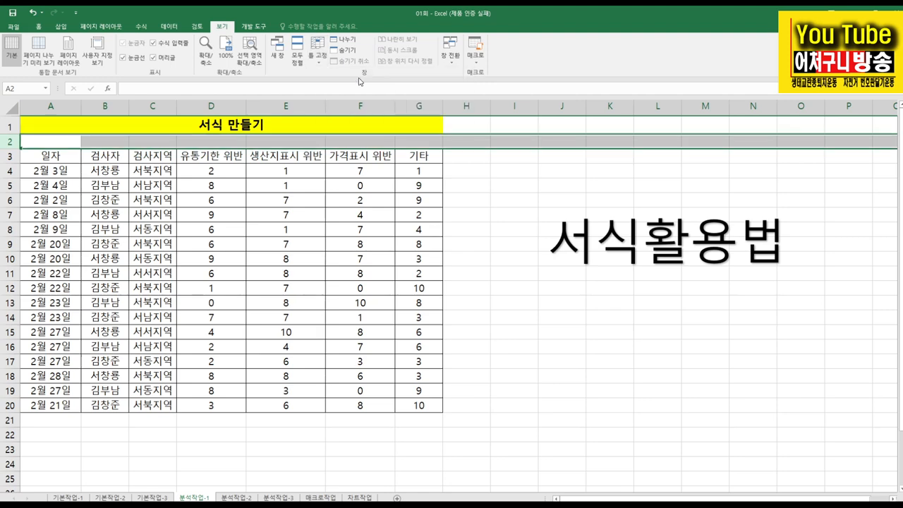
scroll(311, 223, "down", 2)
scroll(310, 223, "up", 2)
Step: Unfreeze the panes and apply Freeze Top Row with row 3 selected, checking the scrolling
left_click(319, 55)
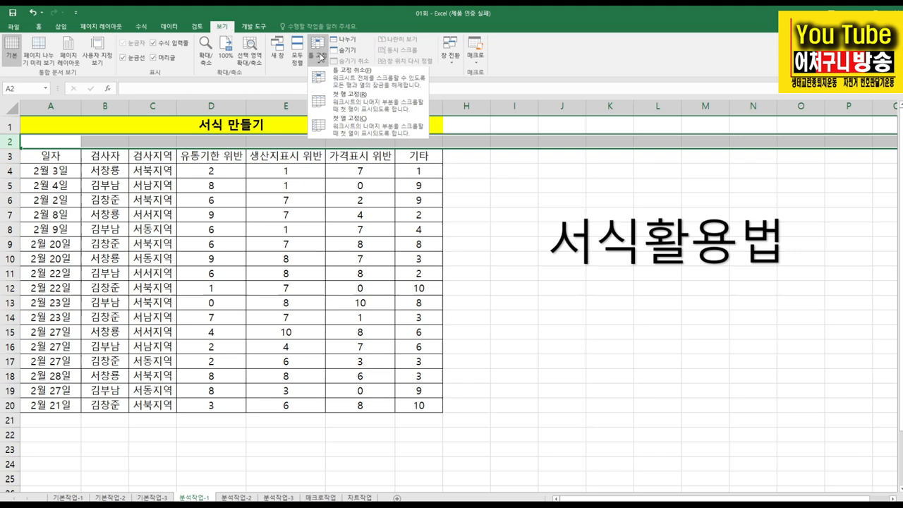
left_click(348, 81)
left_click(226, 145)
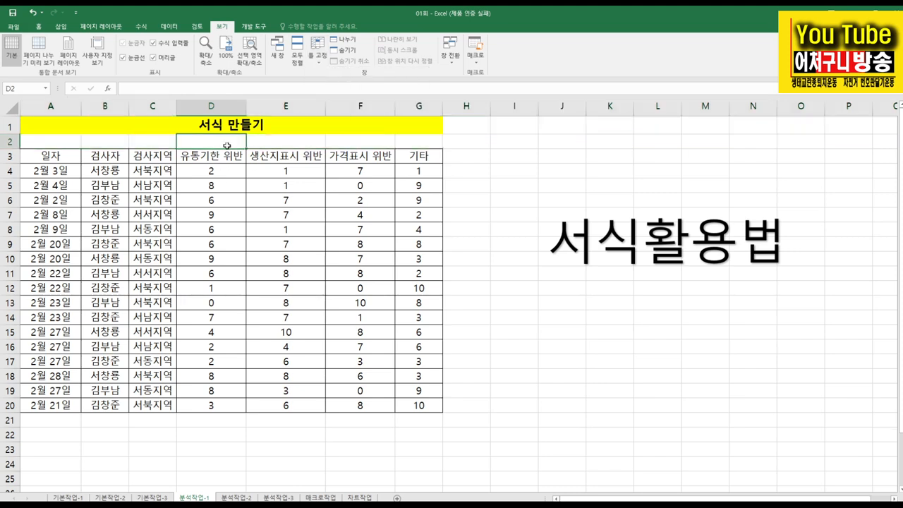
left_click(11, 156)
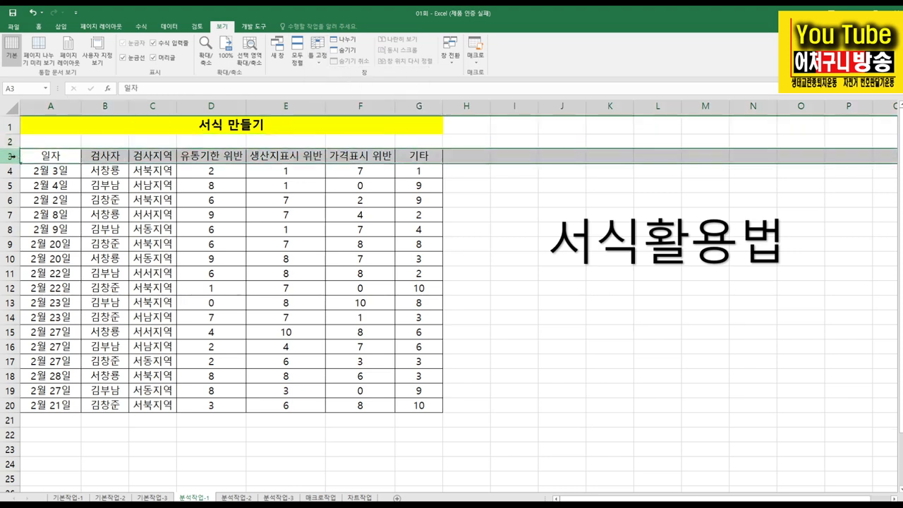
left_click(318, 56)
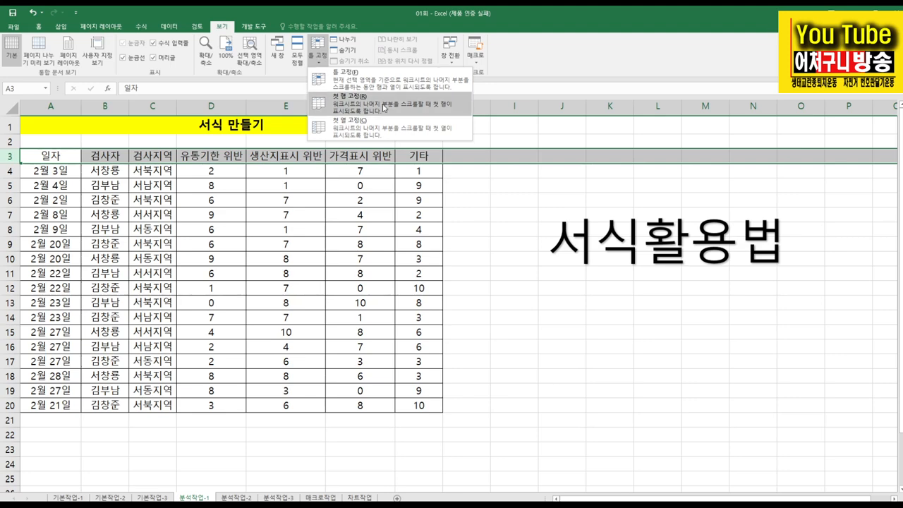
left_click(385, 107)
scroll(417, 205, "down", 2)
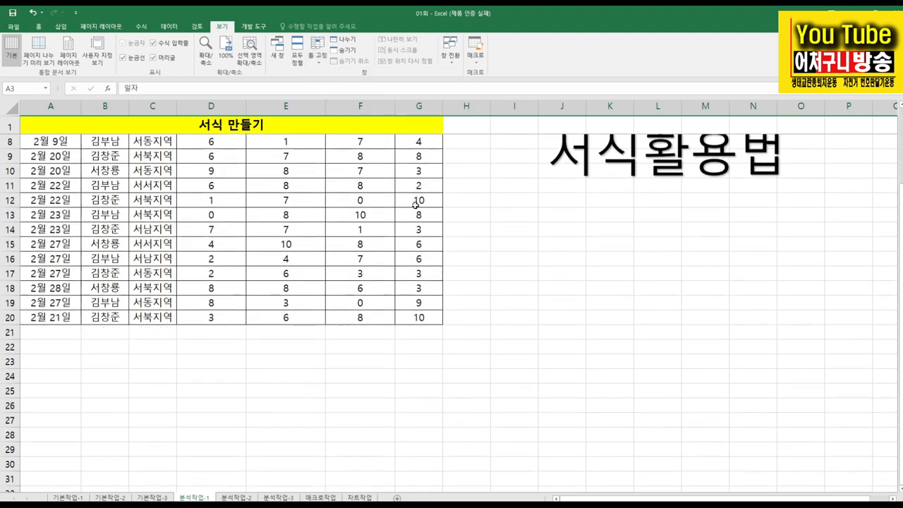
scroll(416, 205, "up", 2)
scroll(416, 205, "down", 2)
scroll(416, 204, "up", 2)
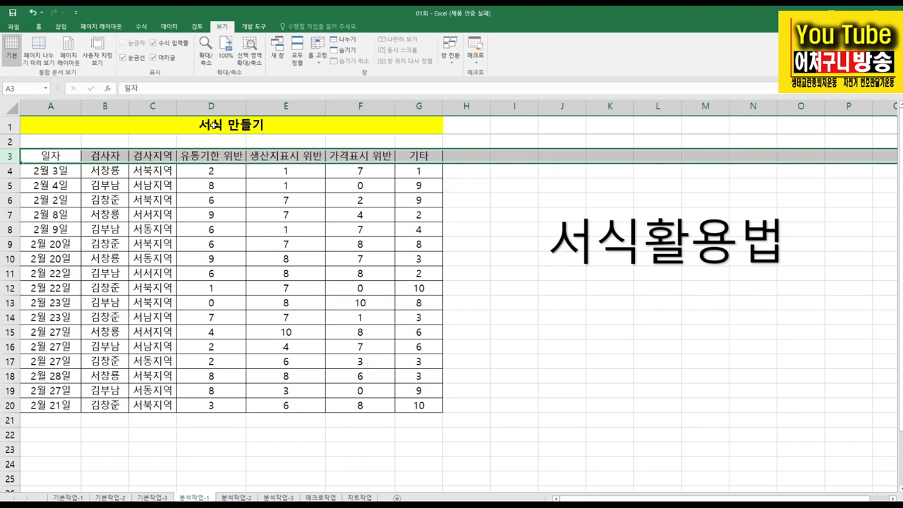
Step: Release the frozen top row and apply Freeze Top Row again with row 2 selected
left_click(318, 53)
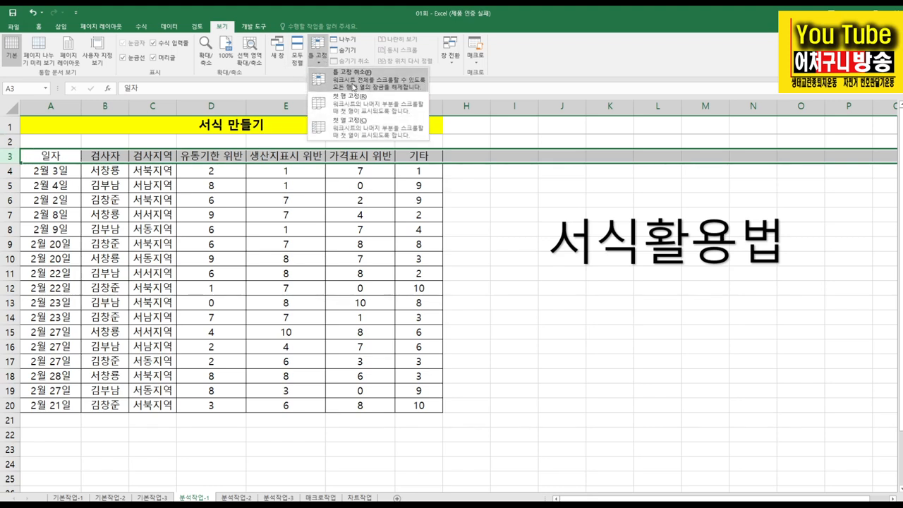
left_click(356, 74)
left_click(205, 200)
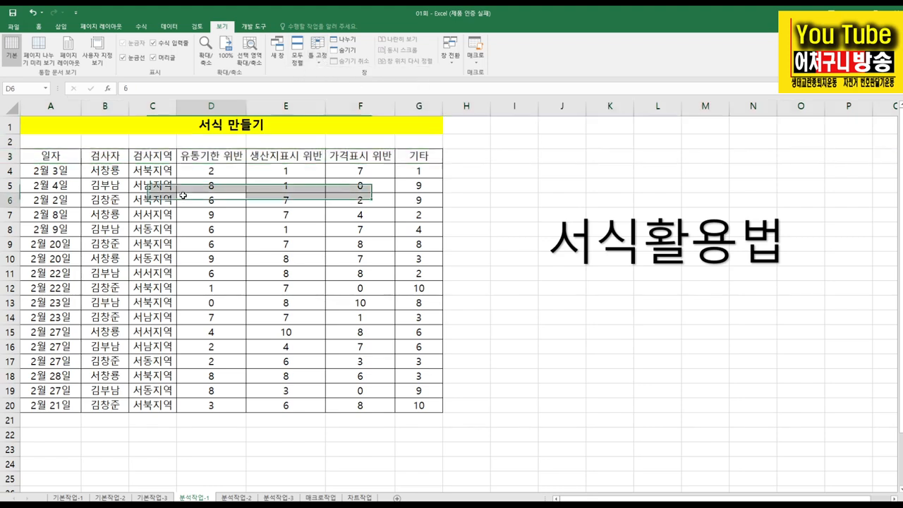
left_click(18, 144)
left_click(318, 58)
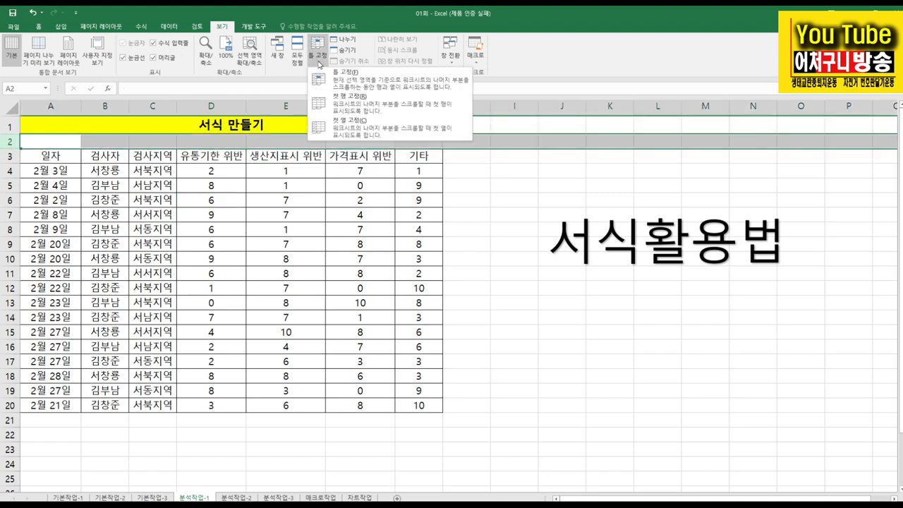
left_click(355, 108)
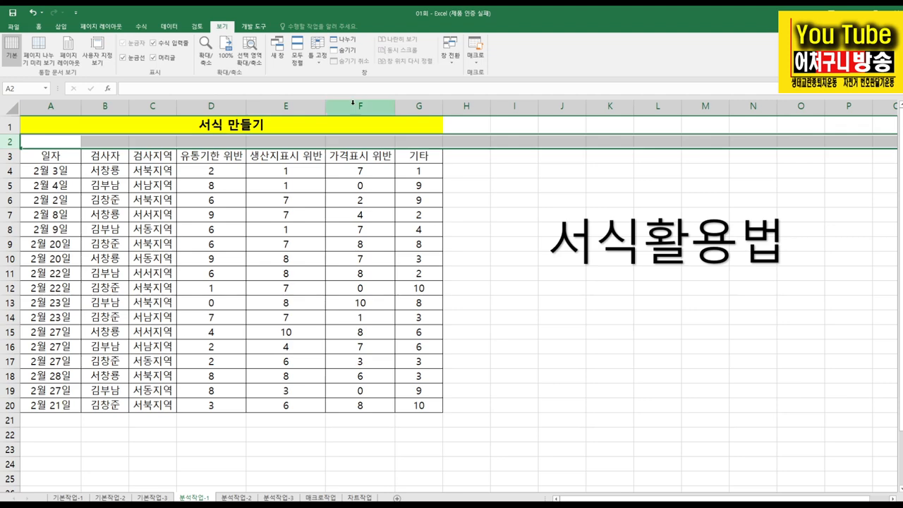
Step: Check how the table scrolls with the top row frozen, and unfreeze the panes
scroll(353, 103, "down", 2)
scroll(353, 103, "up", 2)
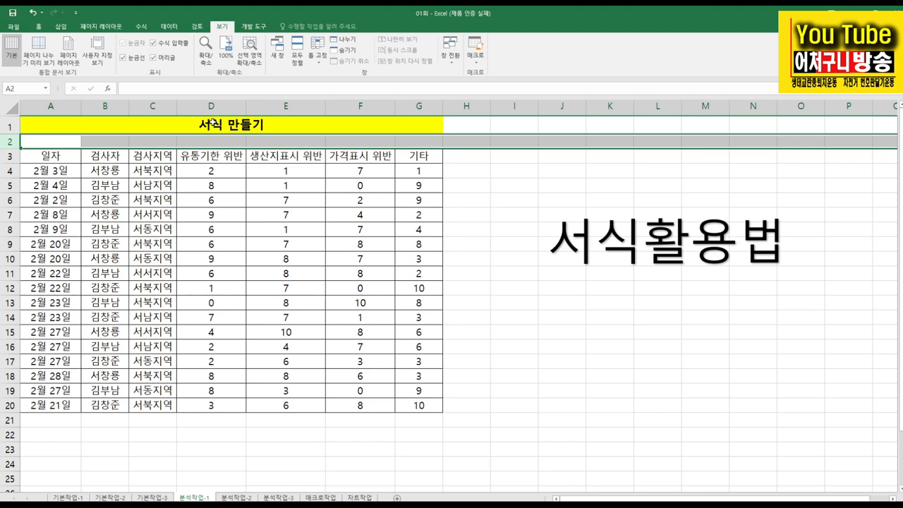
left_click(152, 154)
left_click(318, 54)
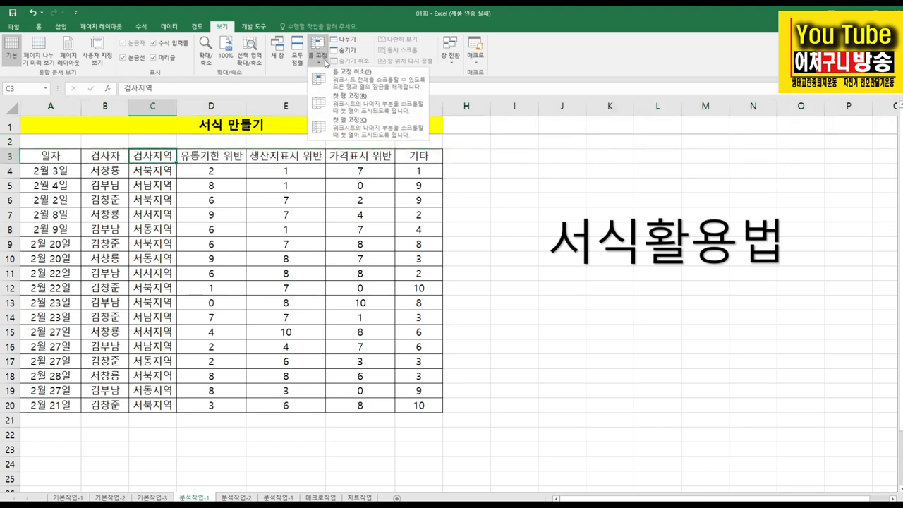
left_click(357, 79)
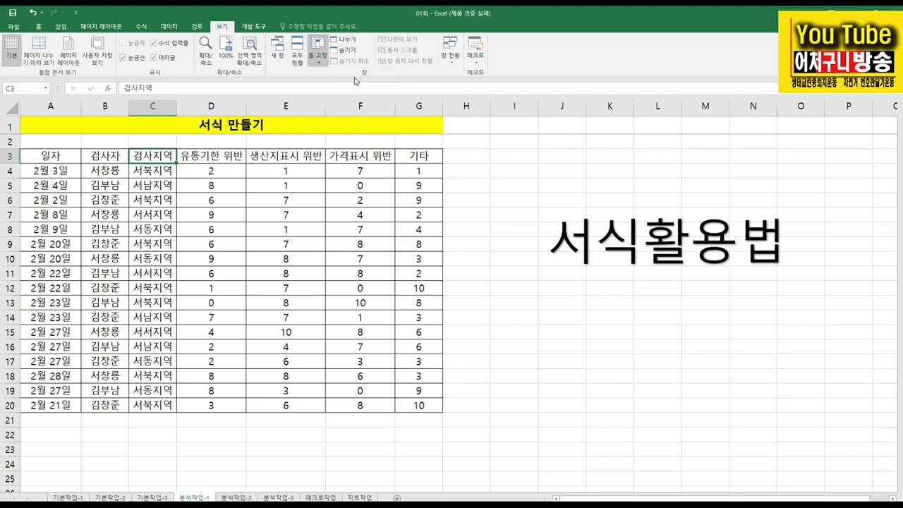
Step: Apply Freeze Top Row with row 4 selected, check which rows stay fixed while scrolling, and release the freeze
left_click(10, 171)
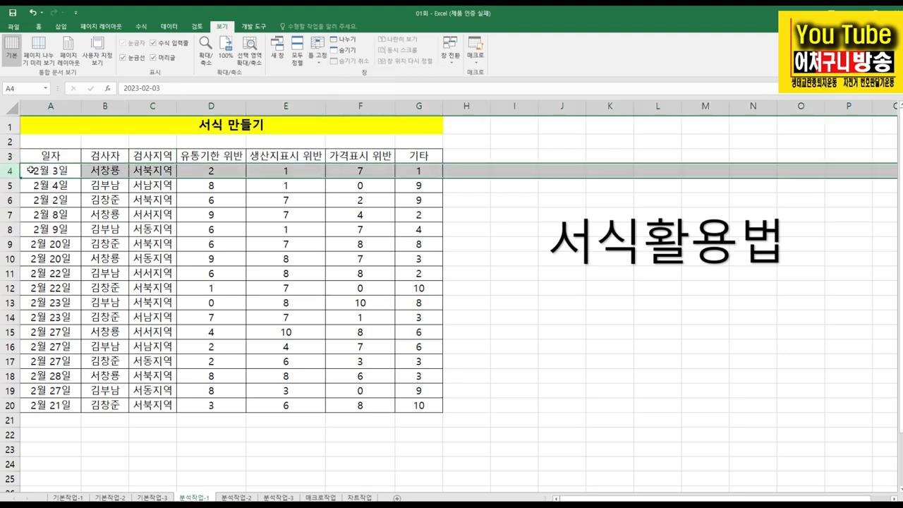
left_click(318, 53)
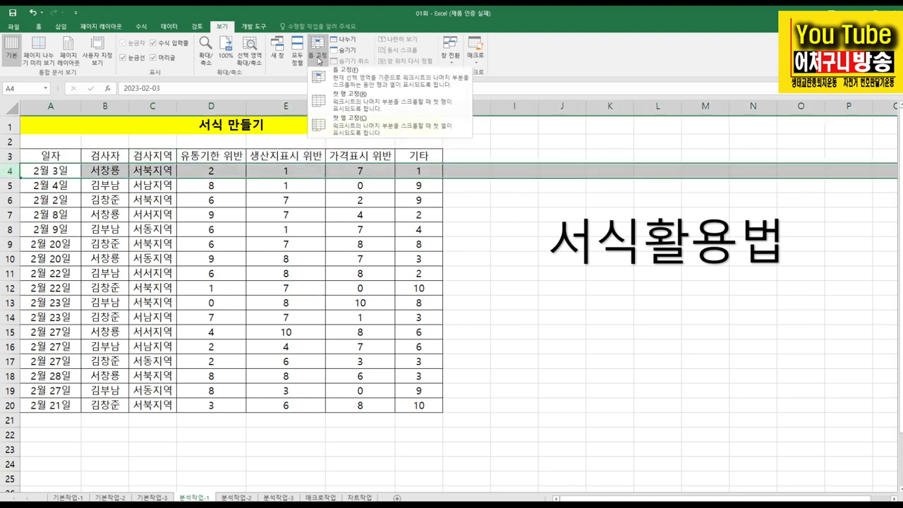
left_click(363, 108)
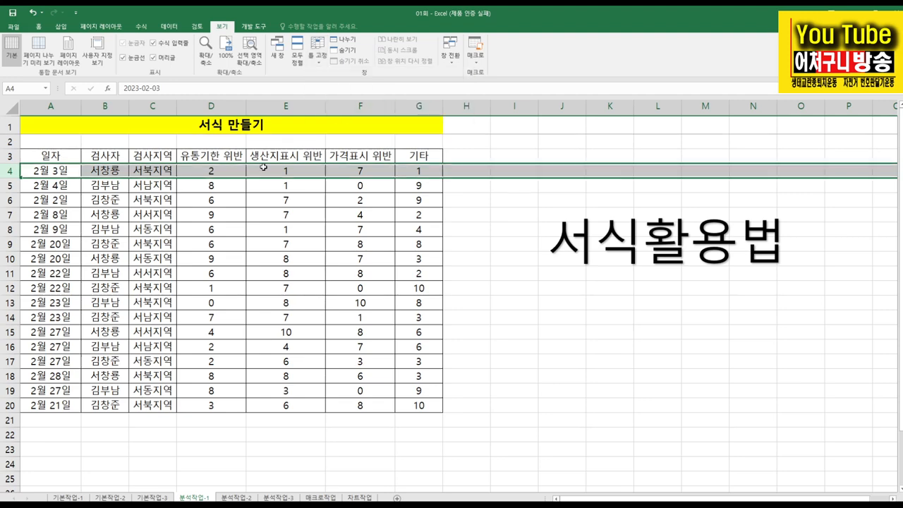
scroll(263, 167, "down", 2)
scroll(264, 167, "up", 2)
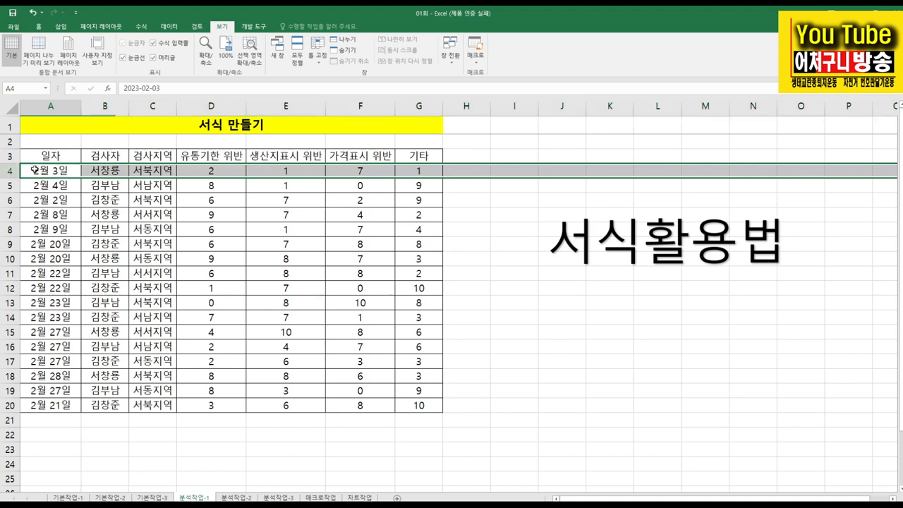
left_click(318, 55)
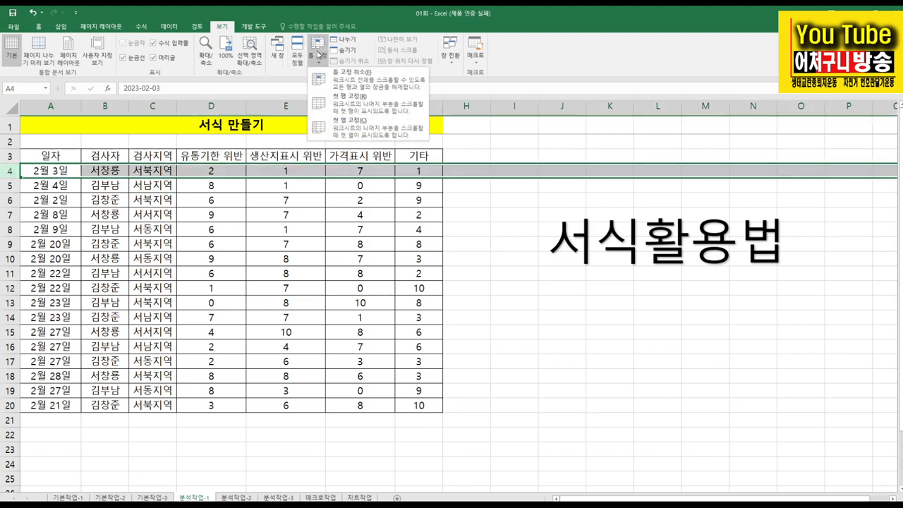
left_click(366, 73)
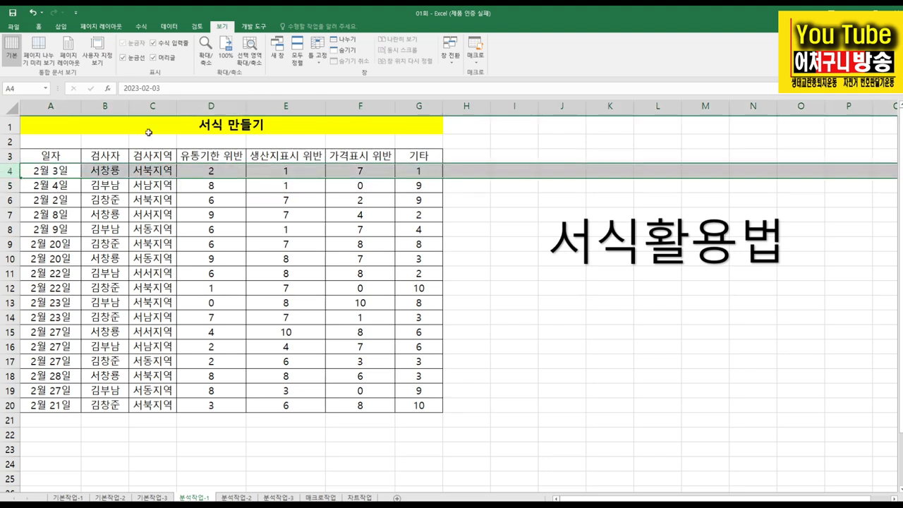
Step: Repeat Freeze Top Row with row 4 still selected, test the scrolling again, and unfreeze the panes
left_click(319, 64)
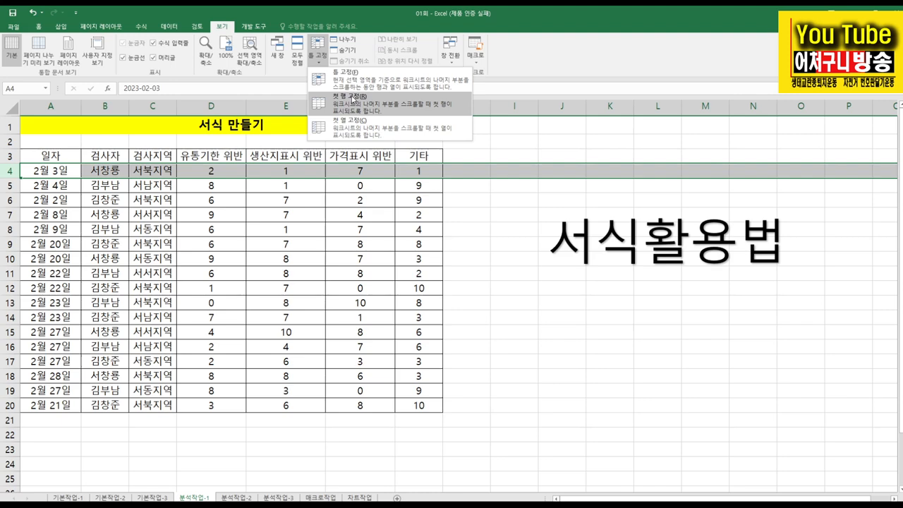
left_click(352, 97)
scroll(210, 177, "down", 2)
scroll(32, 159, "up", 2)
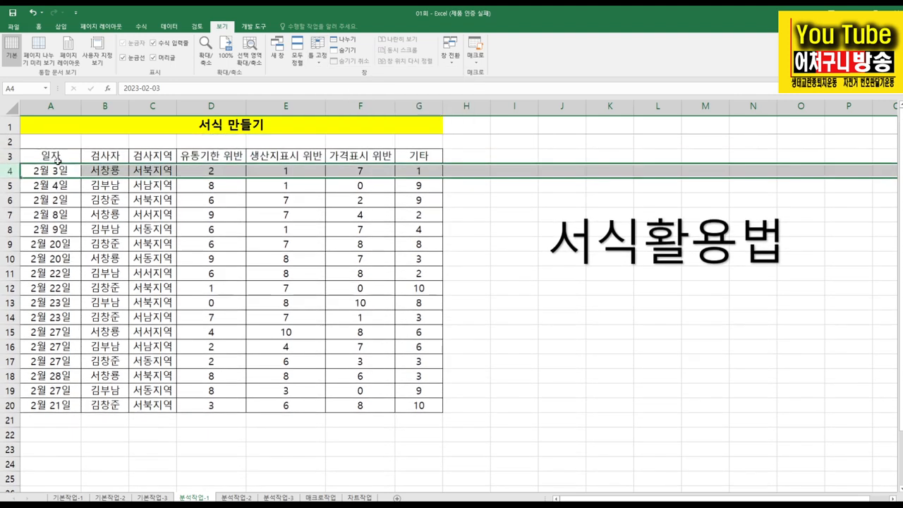
left_click(319, 60)
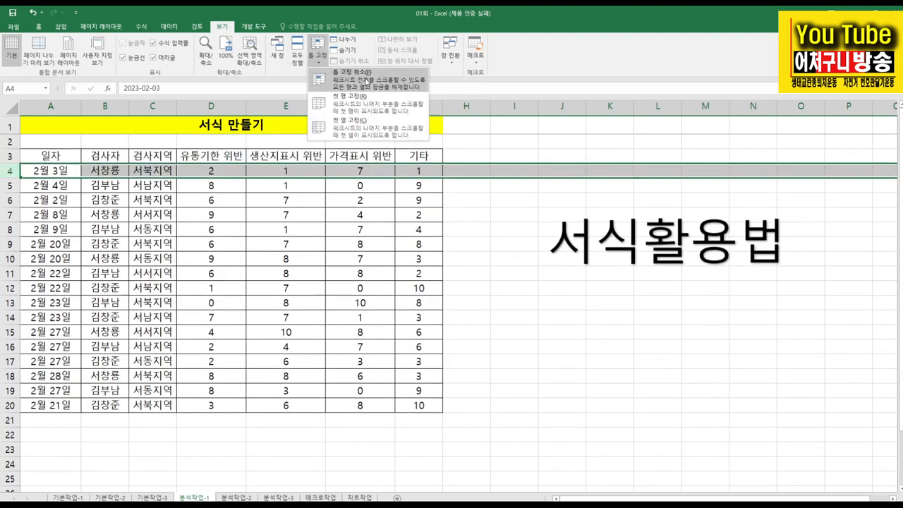
left_click(368, 80)
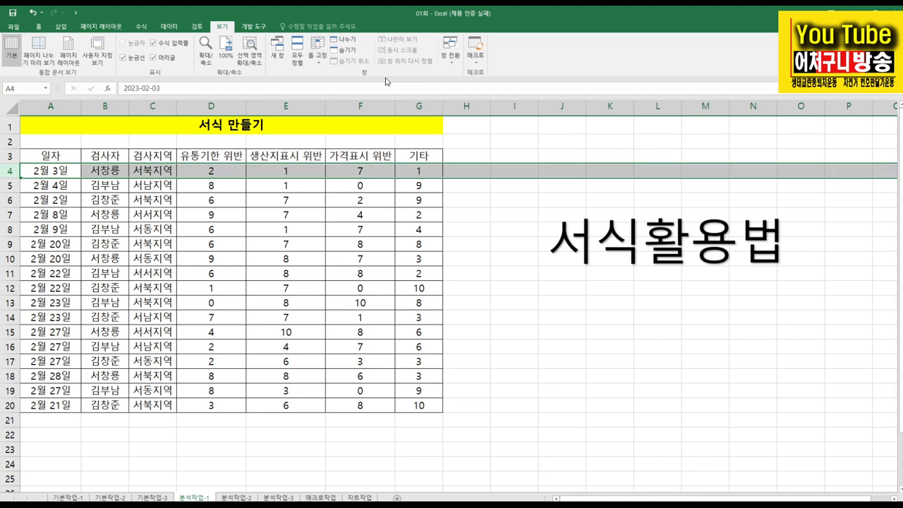
Step: Freeze the panes based on row 3, check the scrolling, and unfreeze them with rows 1 to 3 selected
left_click(10, 156)
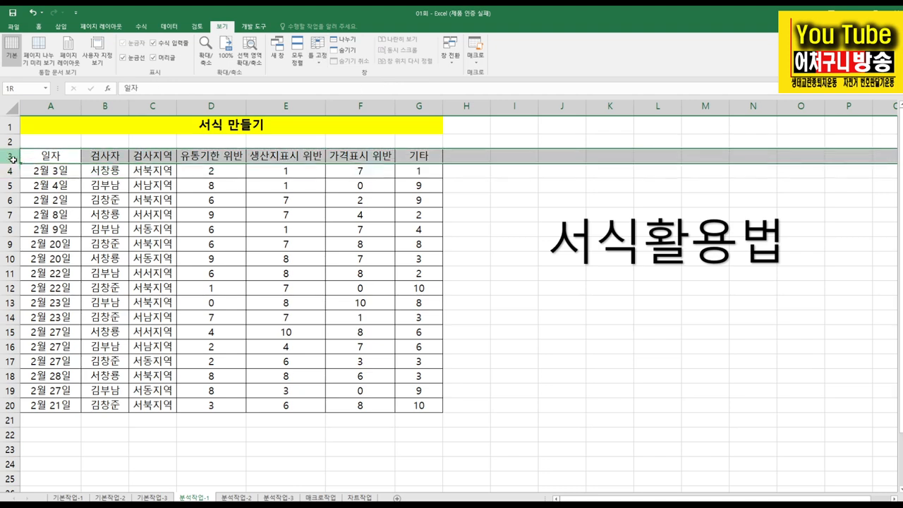
left_click(319, 56)
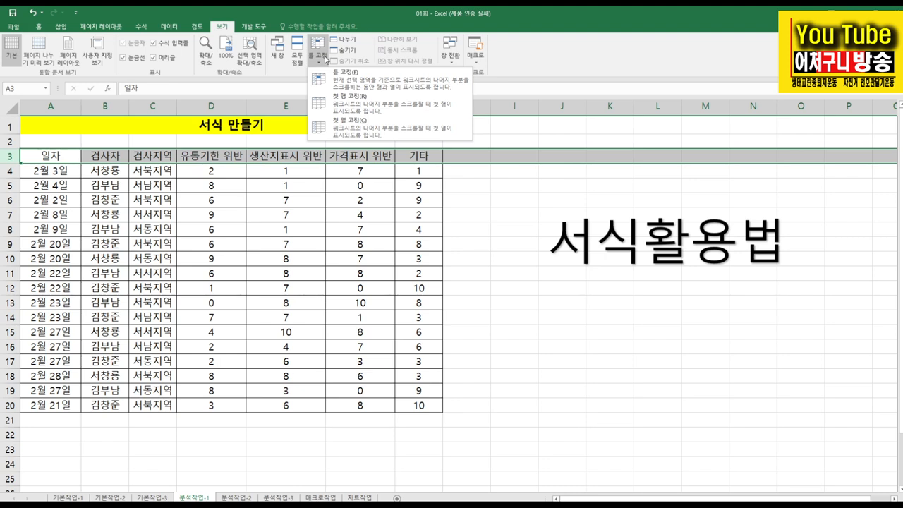
left_click(347, 80)
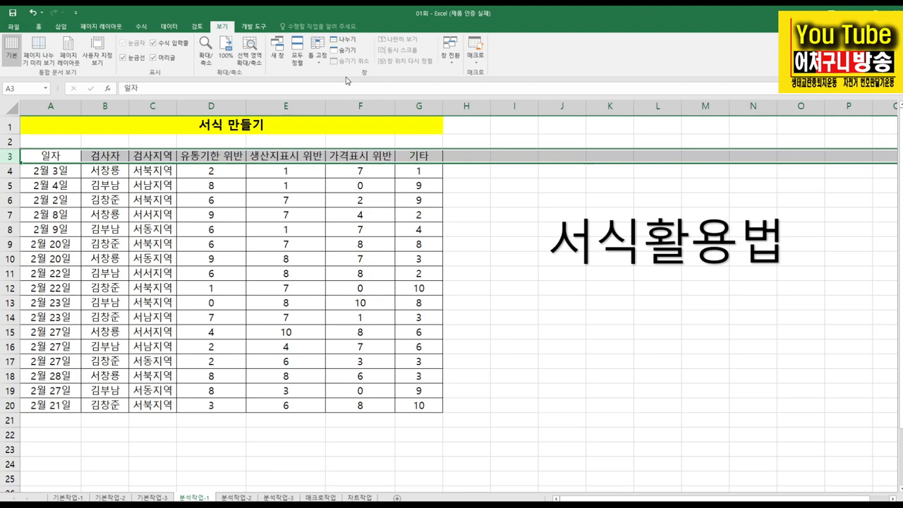
scroll(241, 142, "down", 2)
scroll(242, 141, "up", 2)
left_click_drag(8, 127, 3, 152)
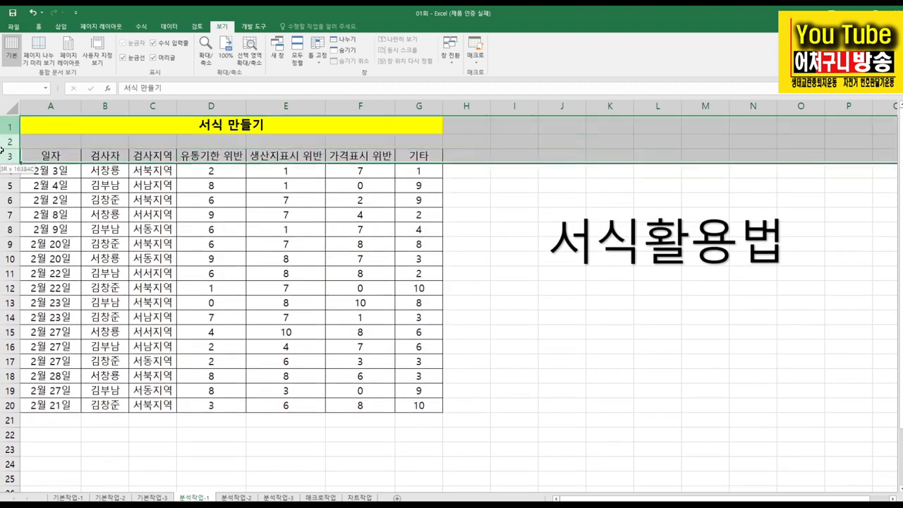
left_click(318, 56)
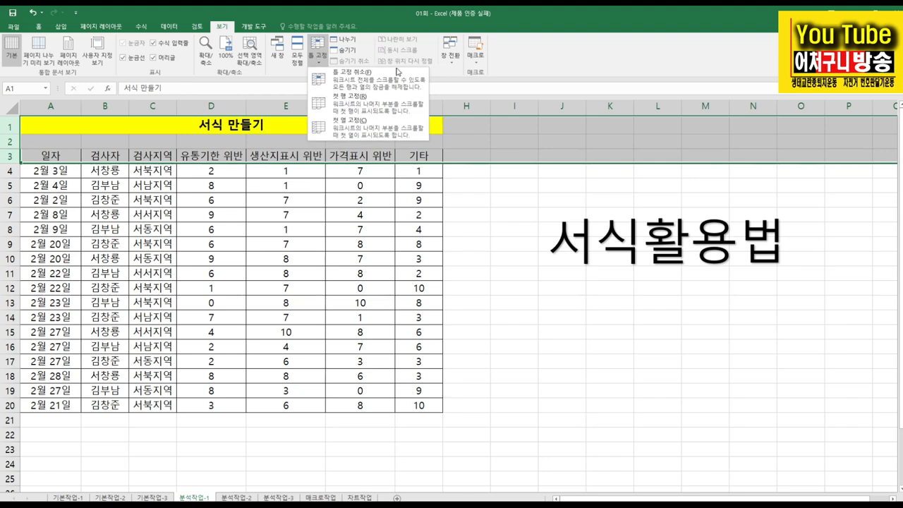
left_click(399, 81)
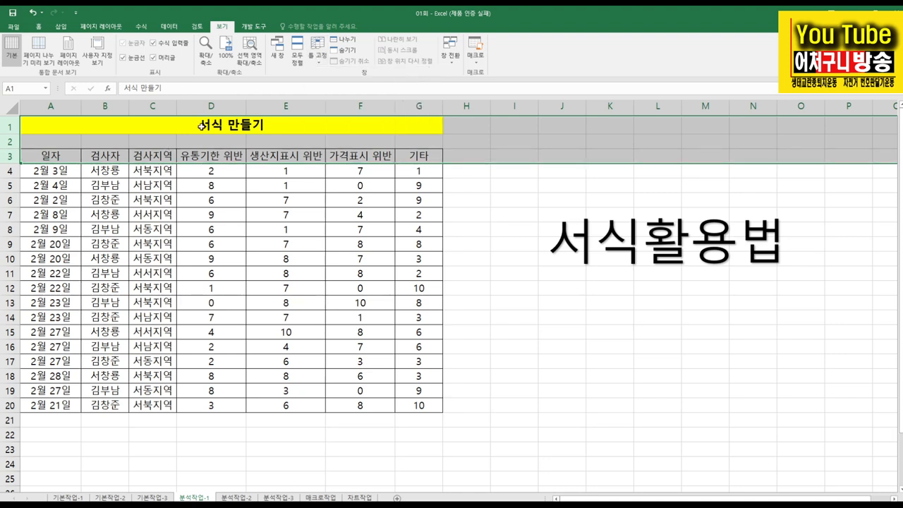
Step: Apply Freeze Top Row with rows 1 to 3 selected and release it again
left_click(318, 57)
left_click(335, 97)
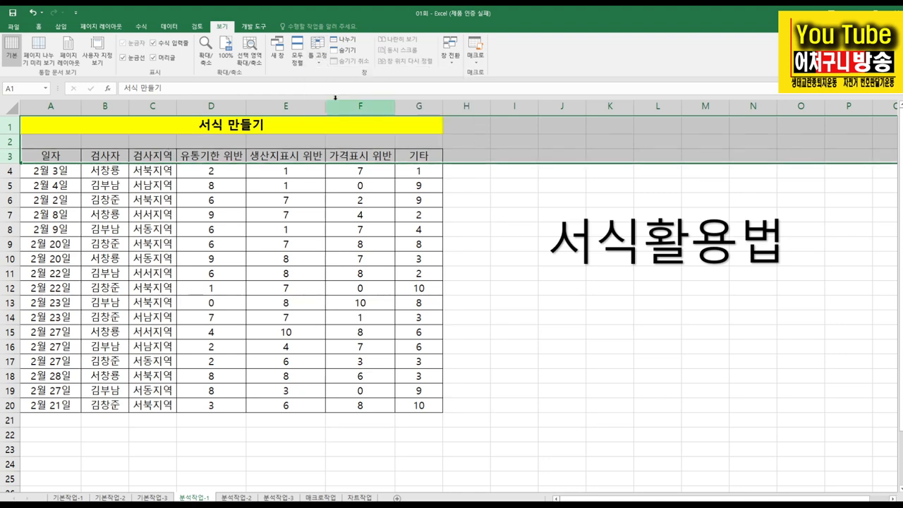
left_click(318, 57)
left_click(346, 80)
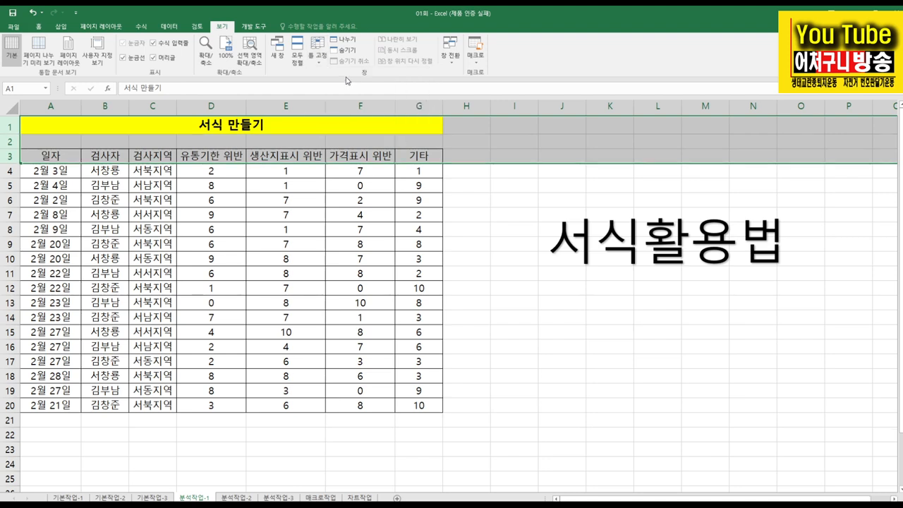
Step: Freeze the panes based on row 2, check how the table scrolls, and unfreeze them with row 4 selected
left_click(145, 136)
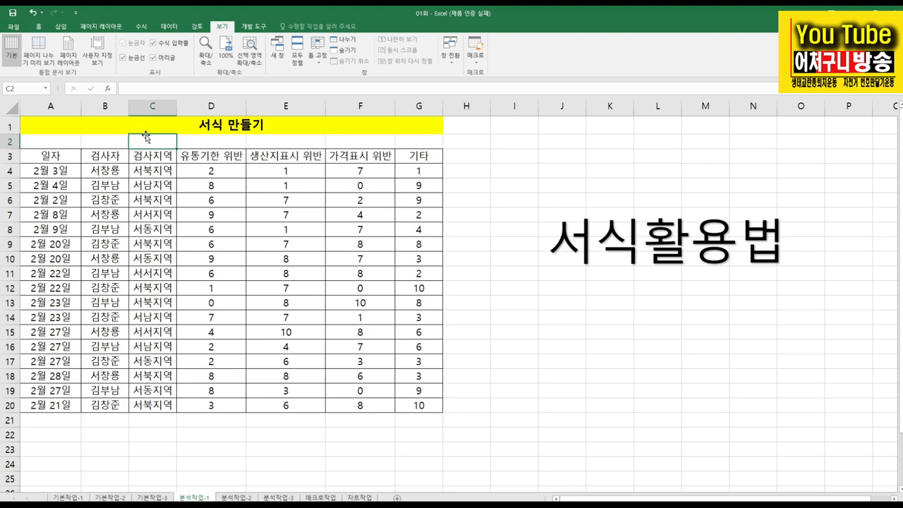
left_click(11, 155)
left_click(10, 141)
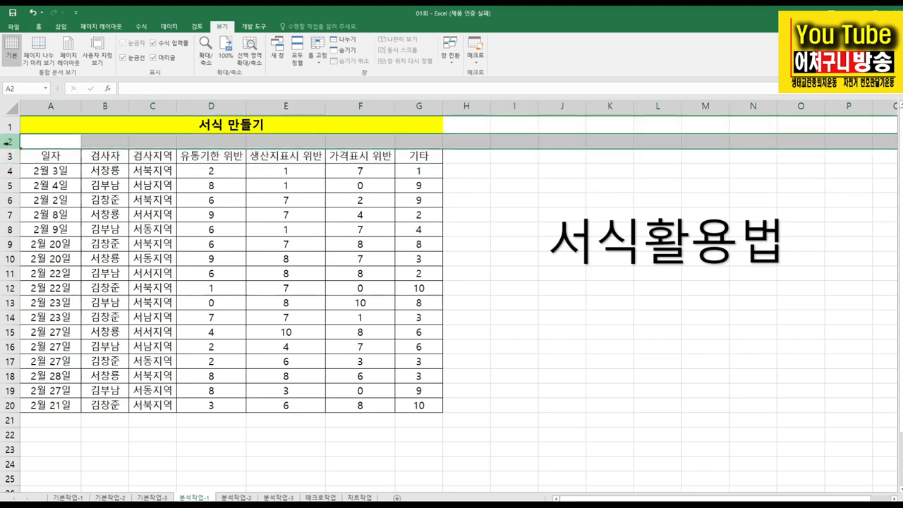
left_click(319, 51)
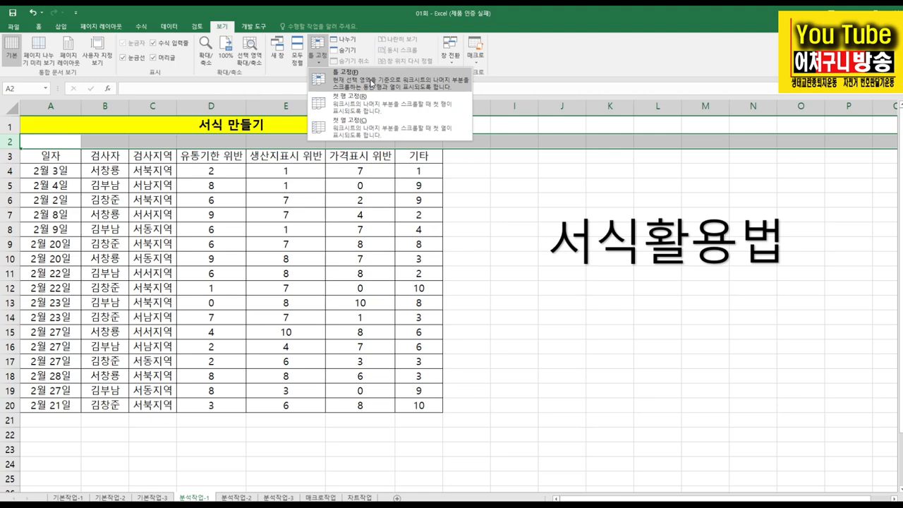
left_click(371, 82)
scroll(167, 105, "down", 2)
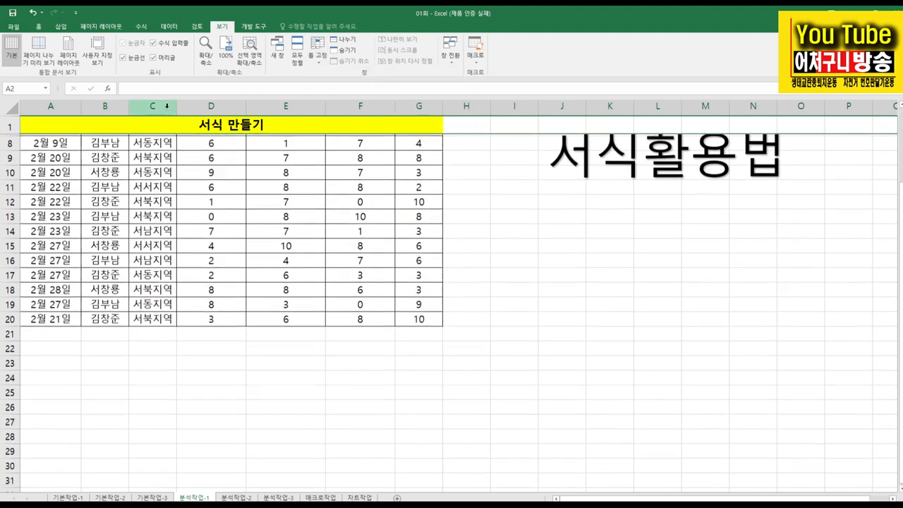
scroll(168, 105, "up", 2)
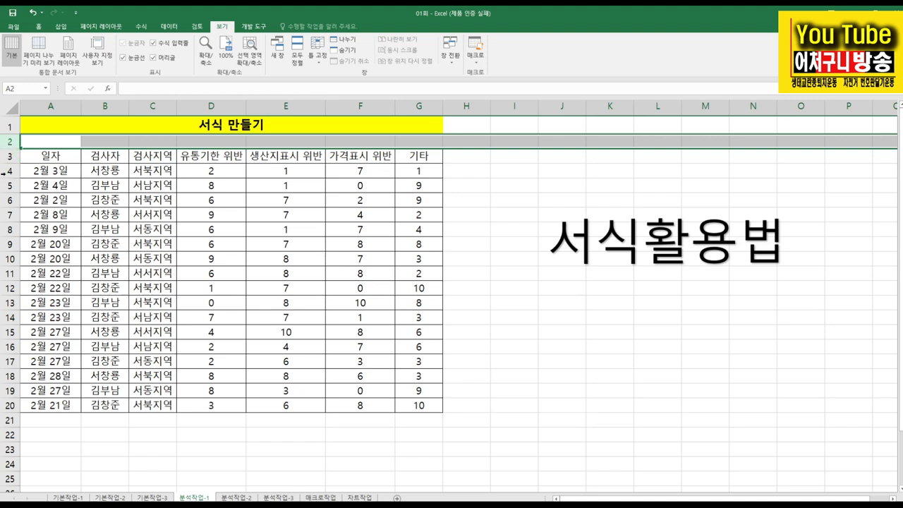
left_click(10, 171)
left_click(318, 50)
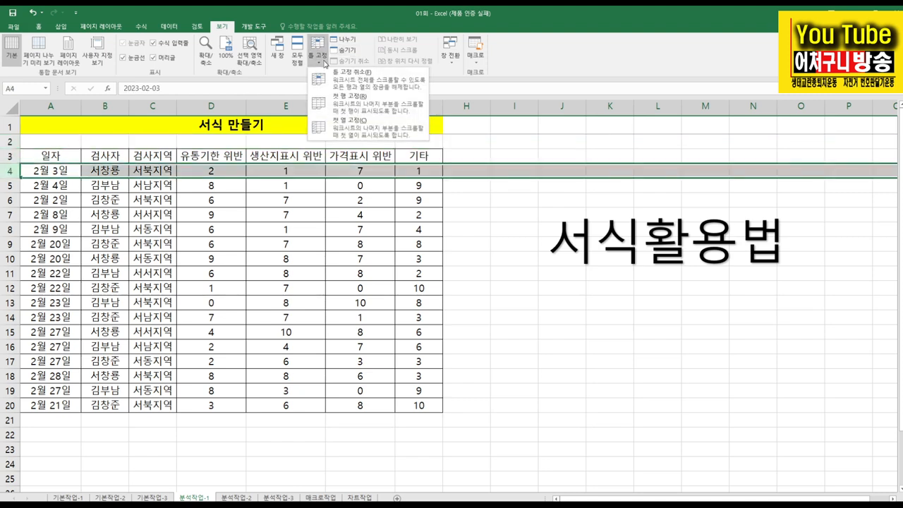
left_click(347, 84)
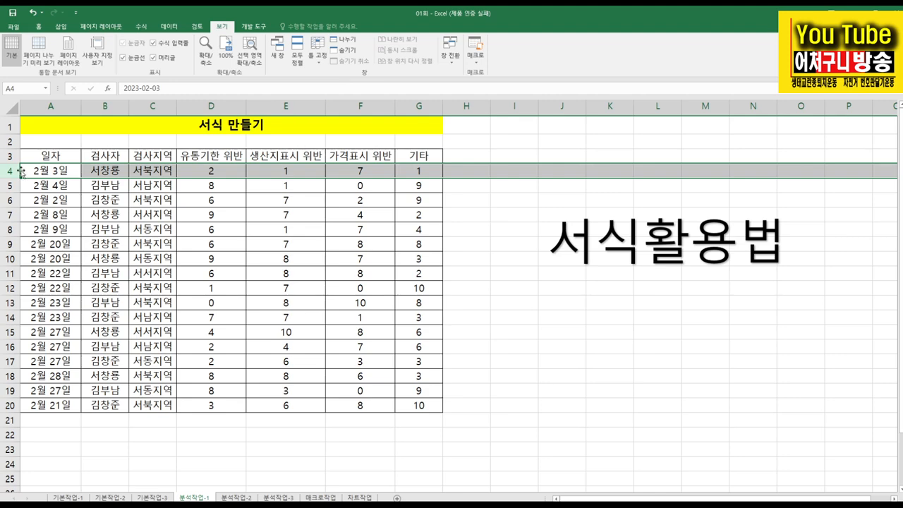
Step: Freeze the panes based on row 4, scroll to check that the title and header rows stay fixed, and unfreeze them
left_click(319, 51)
left_click(371, 83)
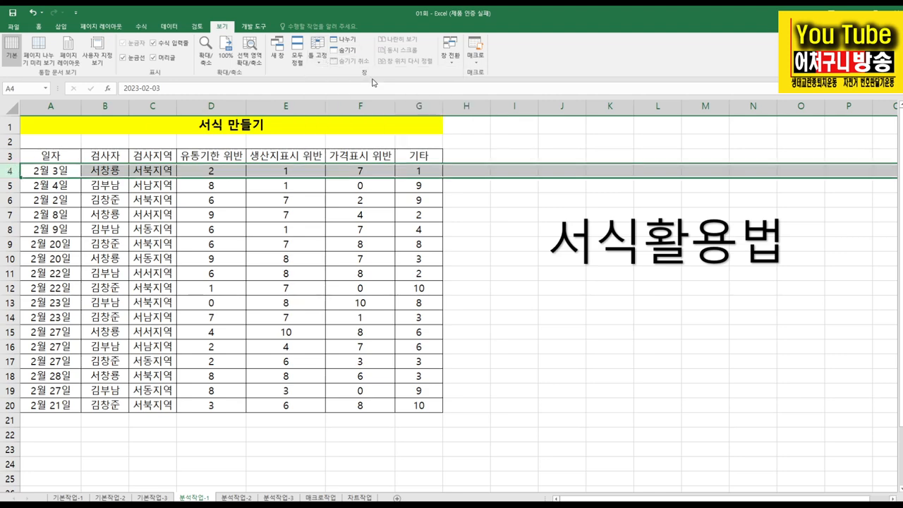
scroll(56, 162, "down", 2)
scroll(61, 158, "up", 2)
left_click(318, 55)
left_click(348, 74)
left_click(263, 203)
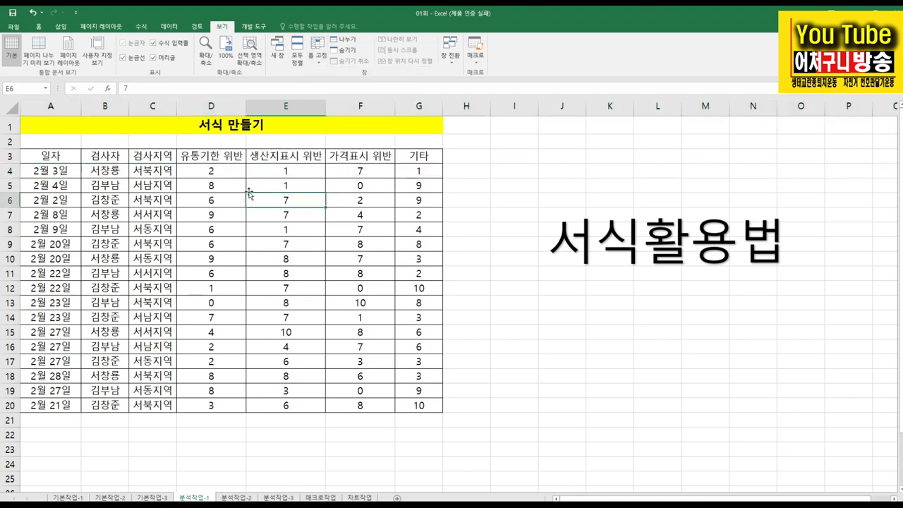
Step: Apply Freeze Top Row with row 5 selected, check the scrolling, and unfreeze the panes
left_click(8, 186)
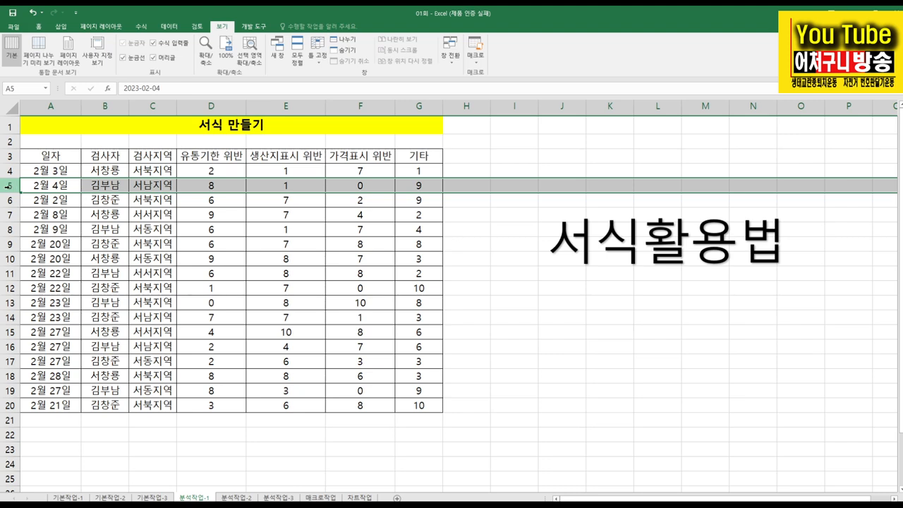
left_click(318, 53)
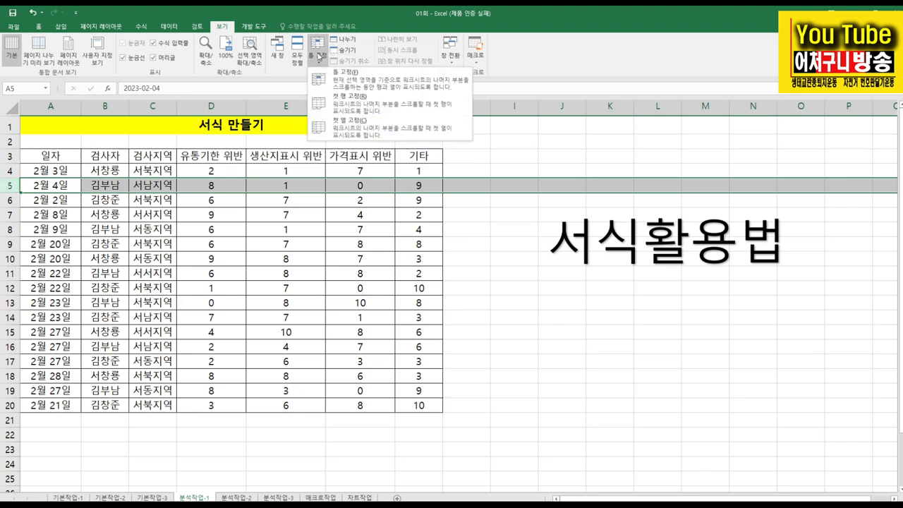
left_click(362, 106)
scroll(249, 166, "down", 1)
scroll(249, 166, "up", 1)
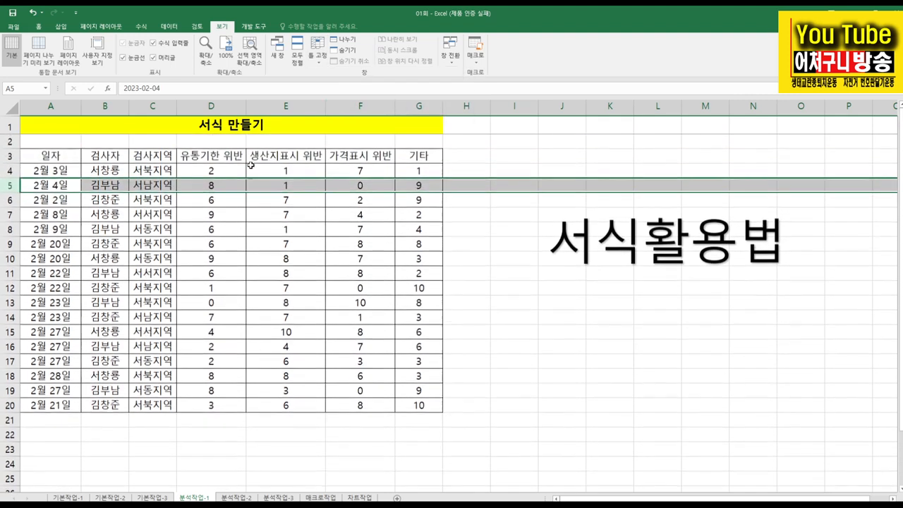
left_click(318, 54)
left_click(370, 80)
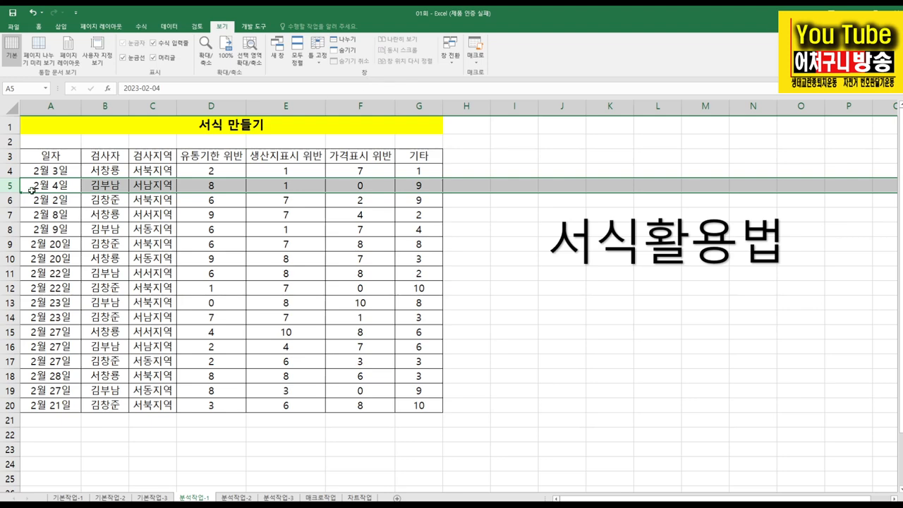
Step: Freeze the panes with row 4 selected, check how the table scrolls beneath the header, and unfreeze them
left_click(13, 172)
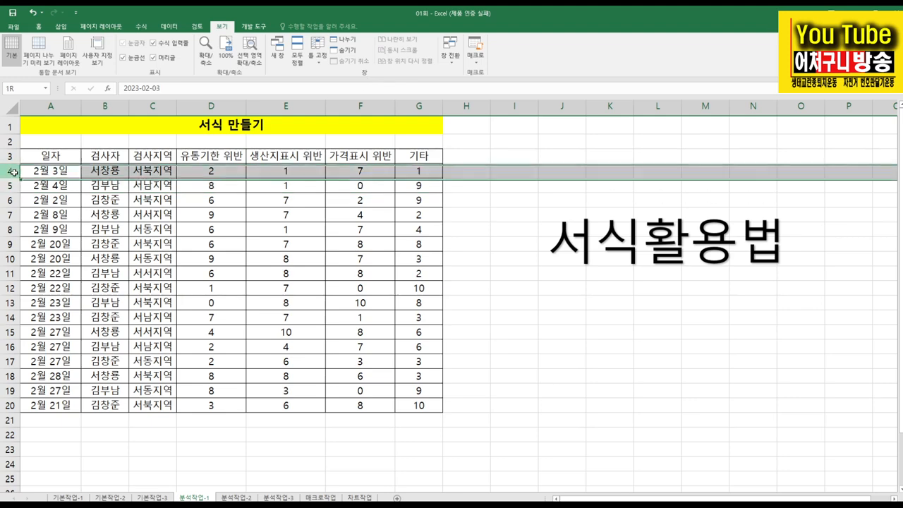
left_click(318, 54)
left_click(344, 75)
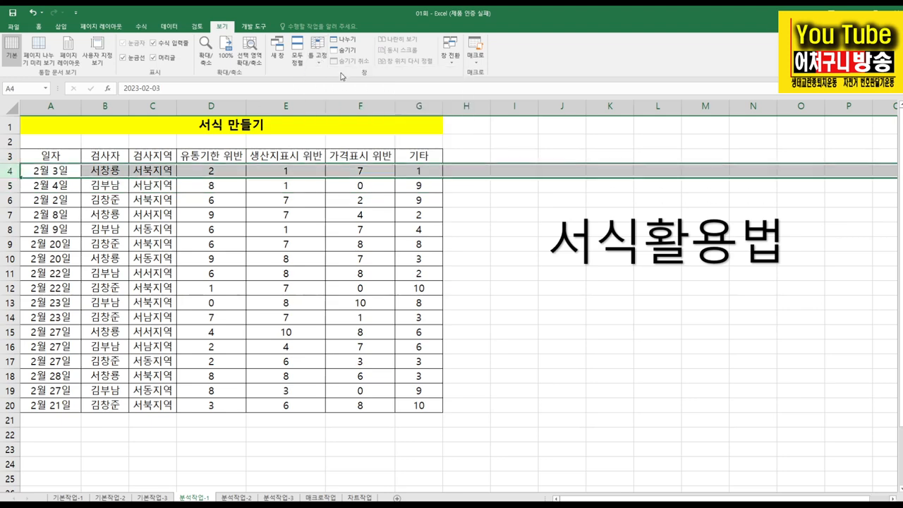
scroll(344, 75, "down", 1)
scroll(296, 164, "down", 2)
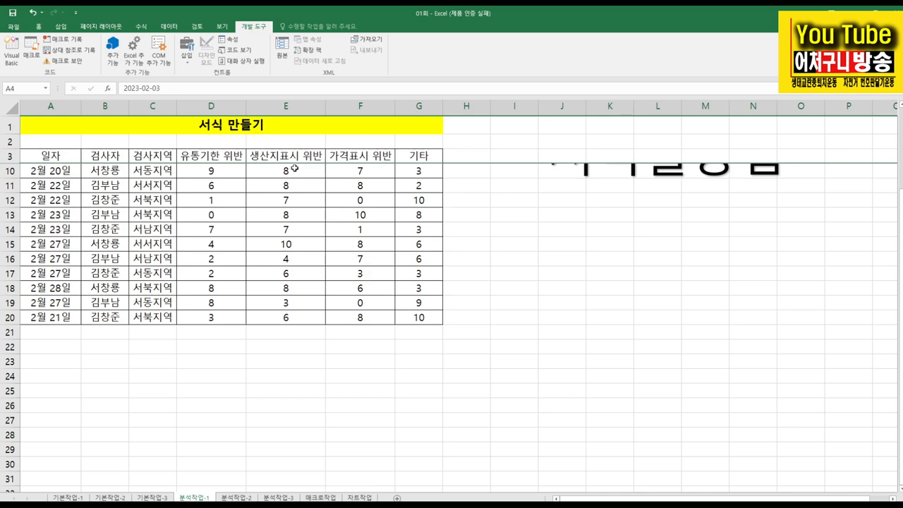
scroll(295, 167, "up", 2)
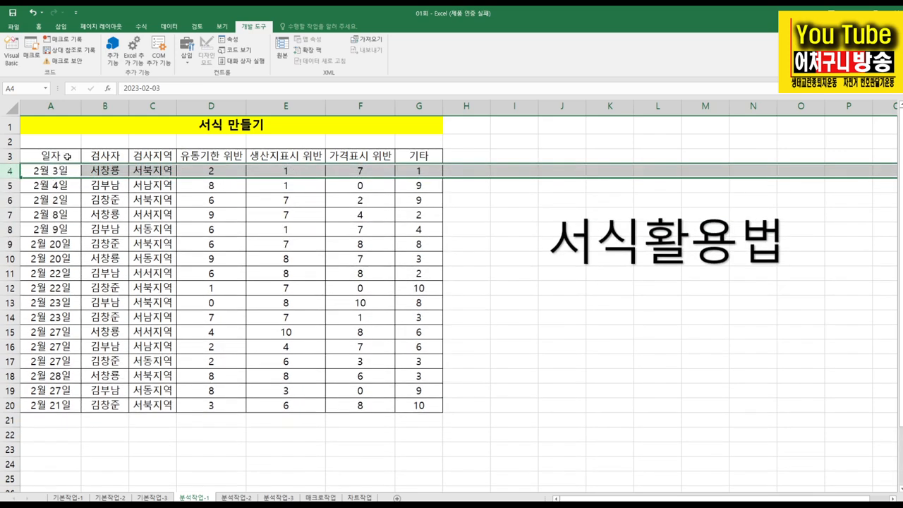
left_click(46, 157)
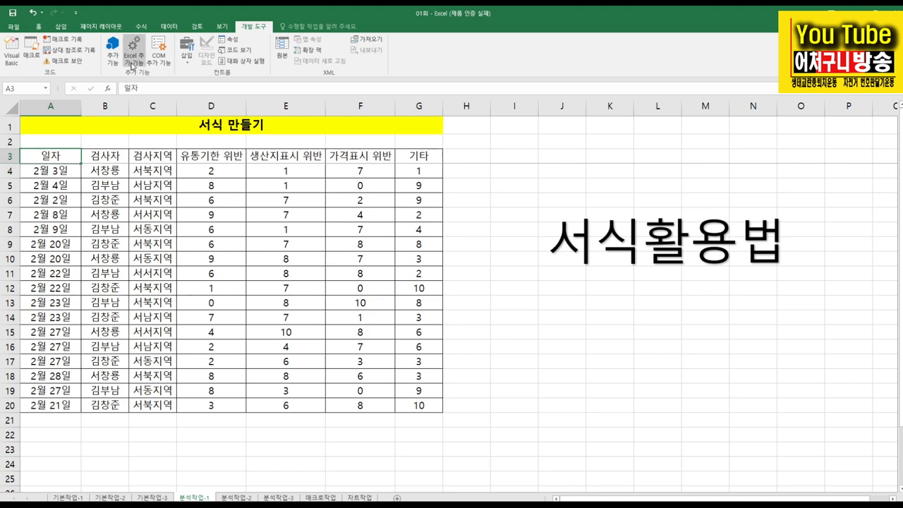
left_click(221, 26)
left_click(318, 61)
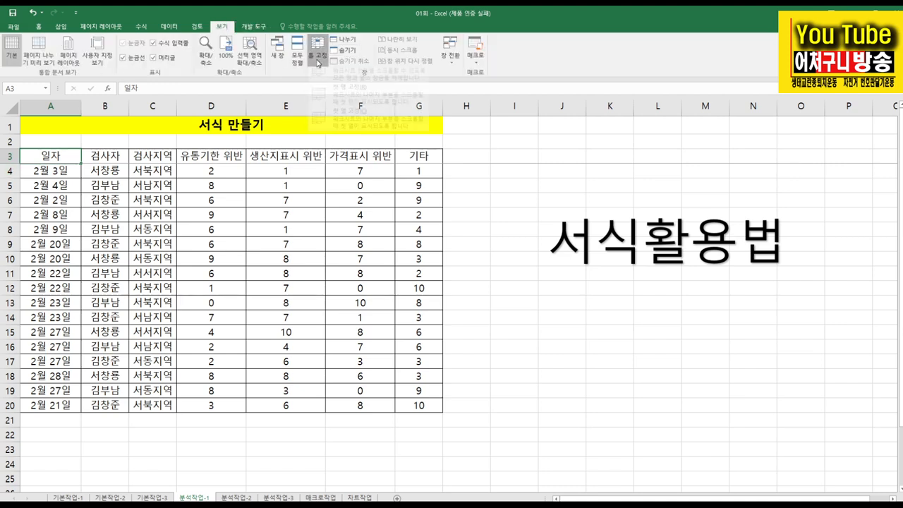
left_click(343, 87)
left_click(105, 214)
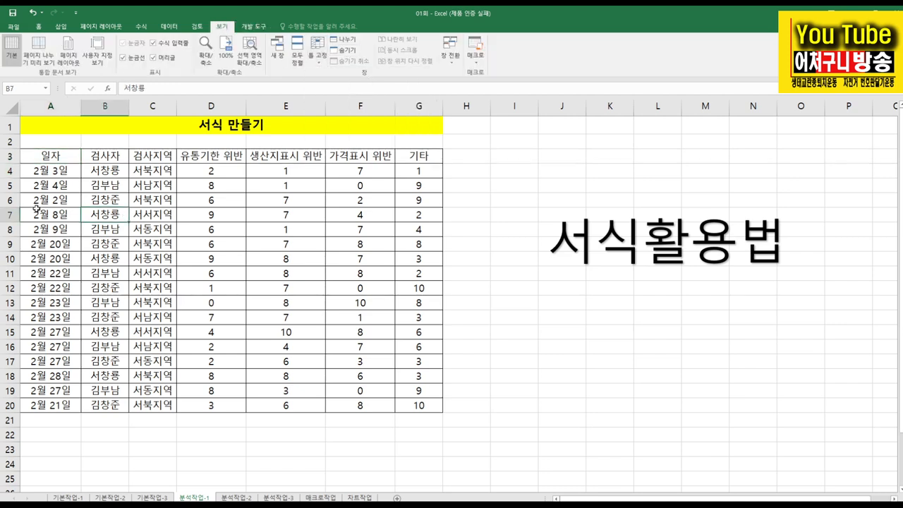
Step: Freeze the panes based on row 6, scroll the table to check which rows stay fixed, and unfreeze them
left_click(13, 201)
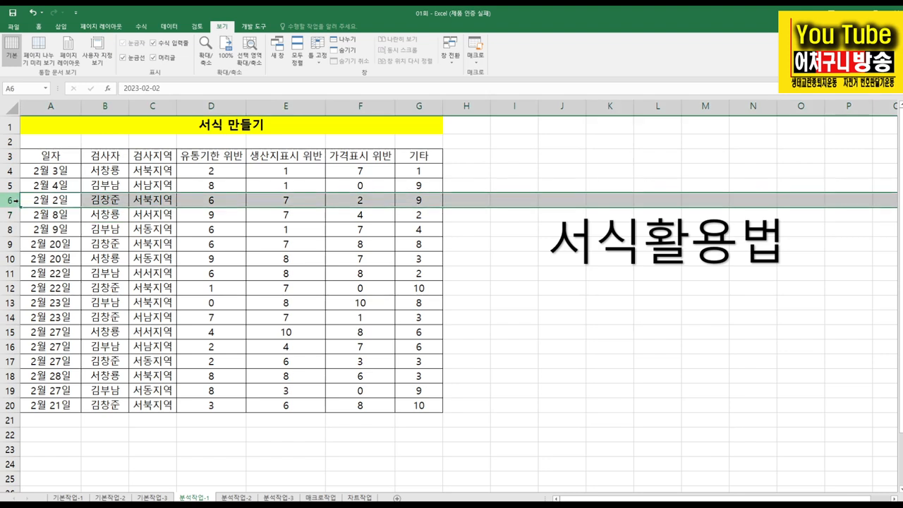
left_click(317, 57)
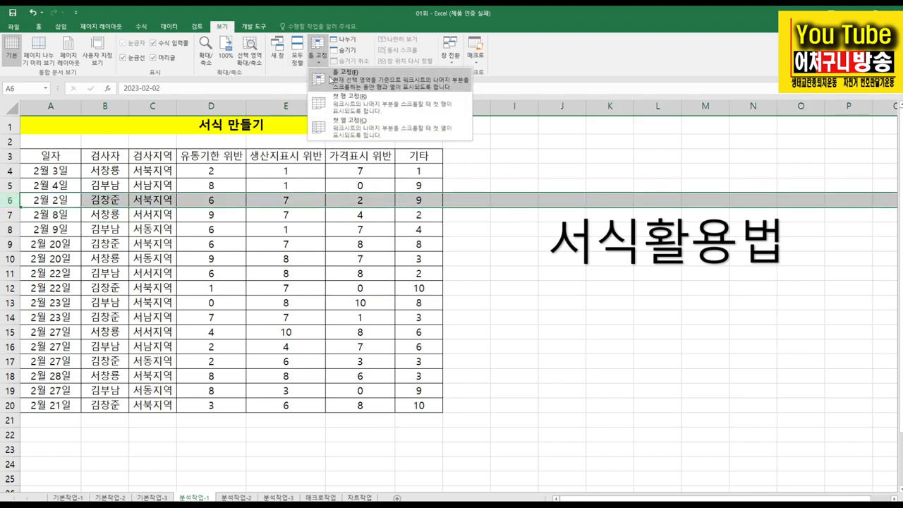
left_click(331, 80)
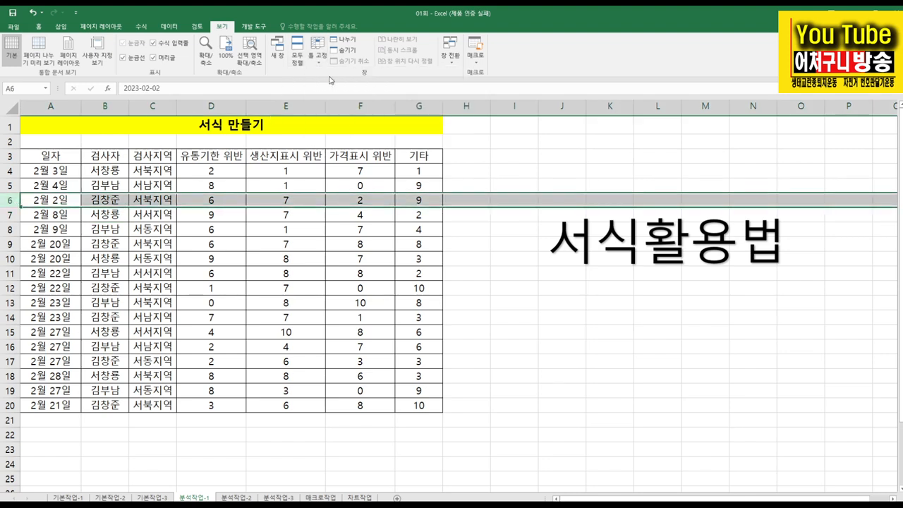
scroll(185, 202, "down", 2)
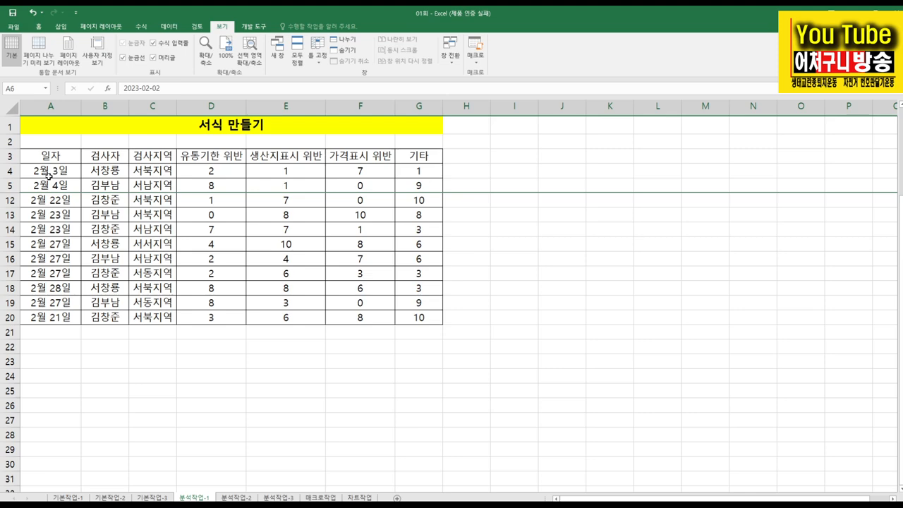
scroll(47, 177, "up", 2)
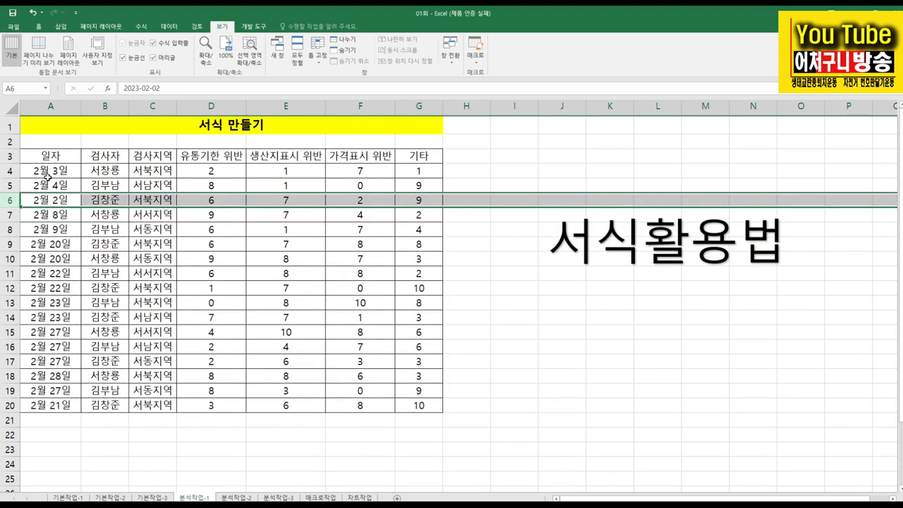
left_click(319, 54)
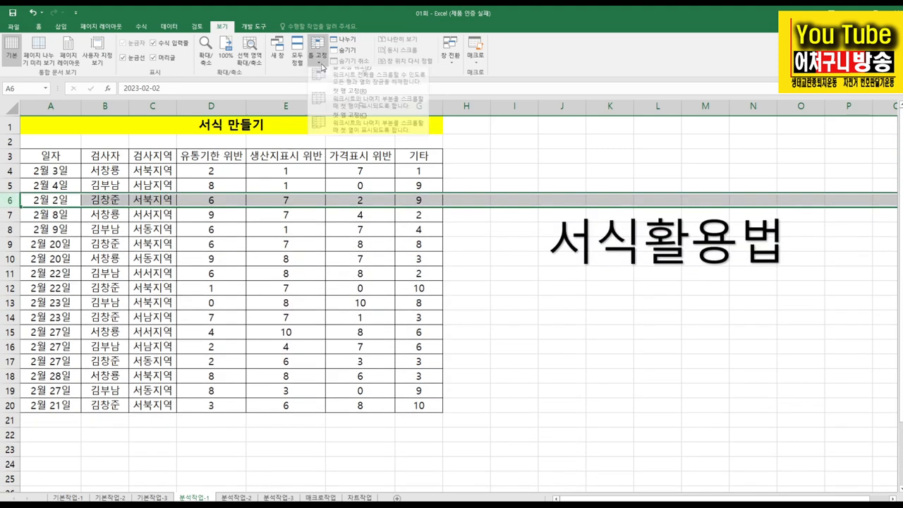
left_click(335, 79)
left_click(94, 201)
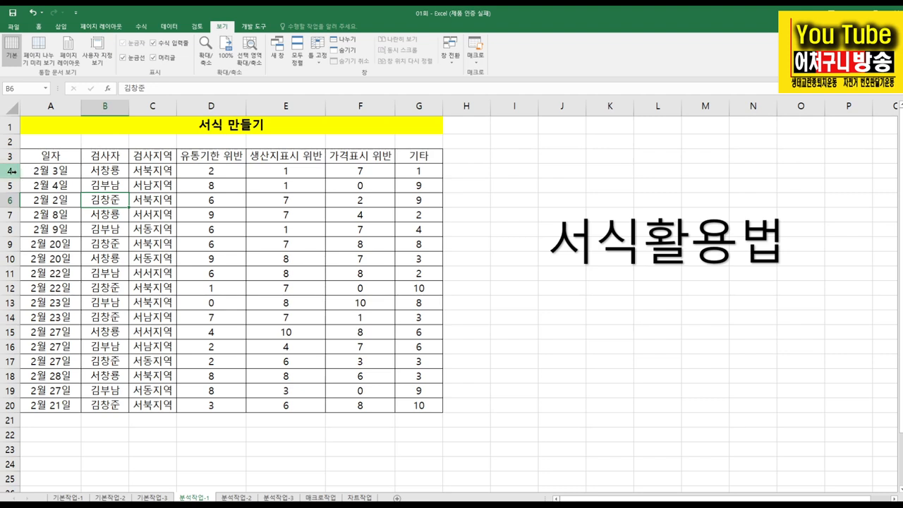
Step: Freeze the panes above row 4 and scroll through the table to check the fixed title and header
left_click(32, 170)
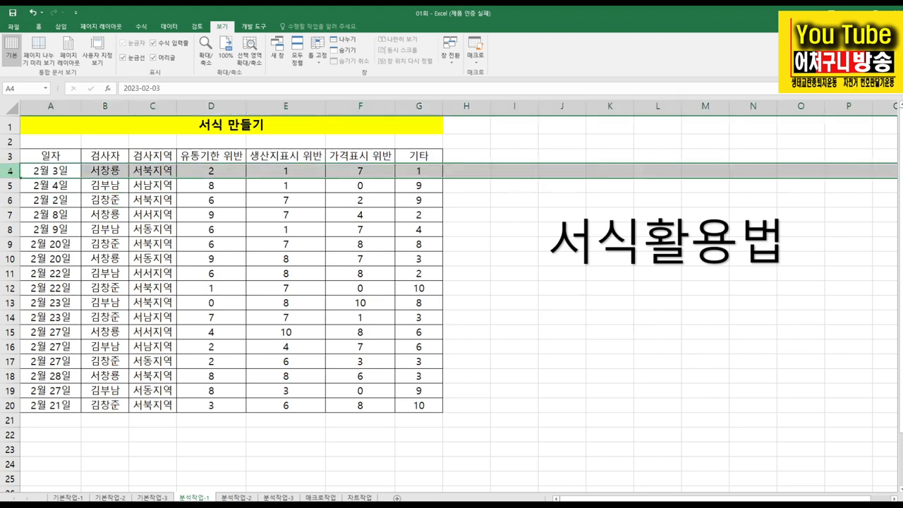
left_click(318, 50)
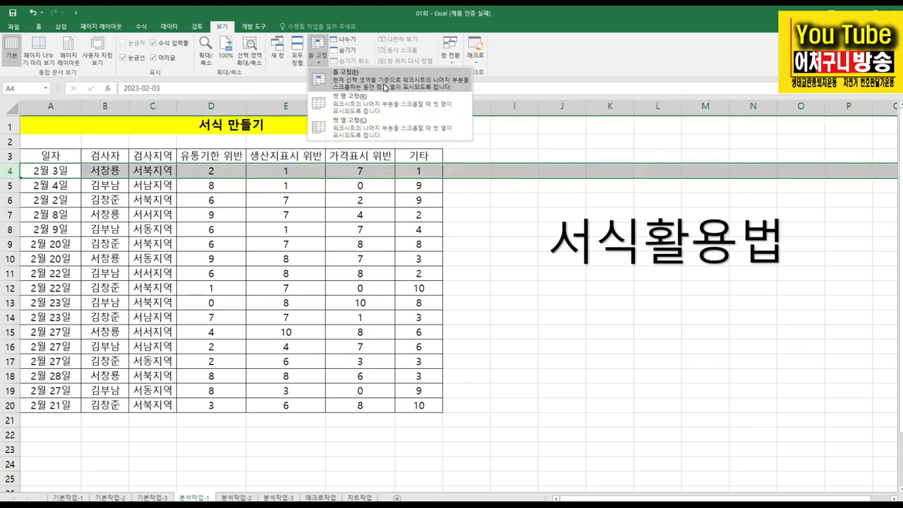
left_click(386, 85)
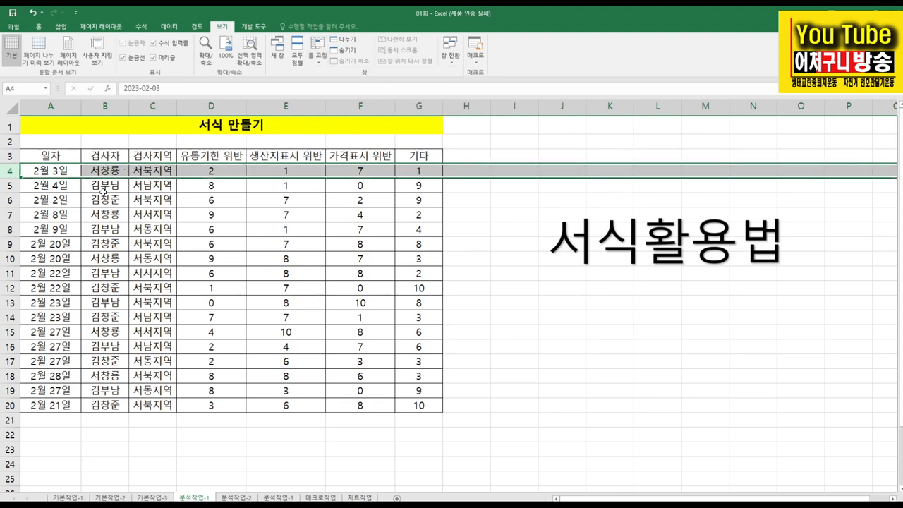
scroll(102, 231, "down", 8)
scroll(103, 231, "up", 8)
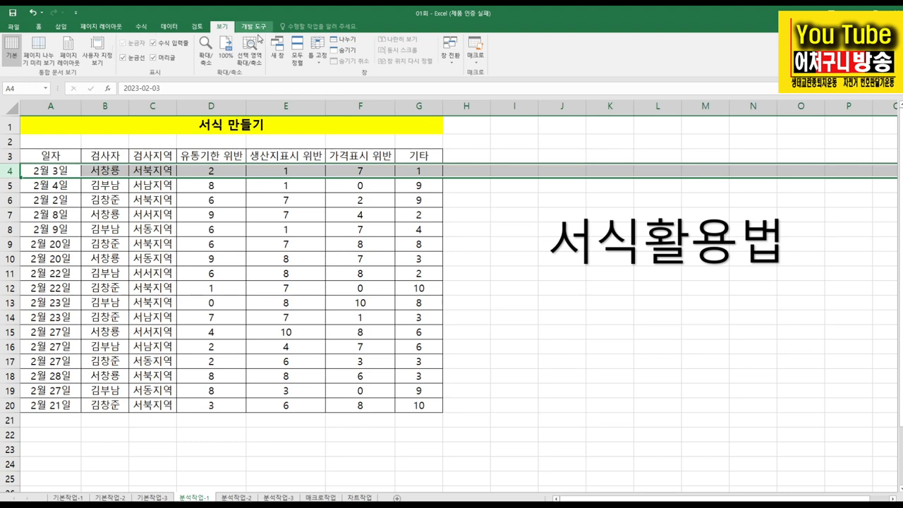
Step: Insert two blank rows above row 5 and delete both of them again
left_click(39, 27)
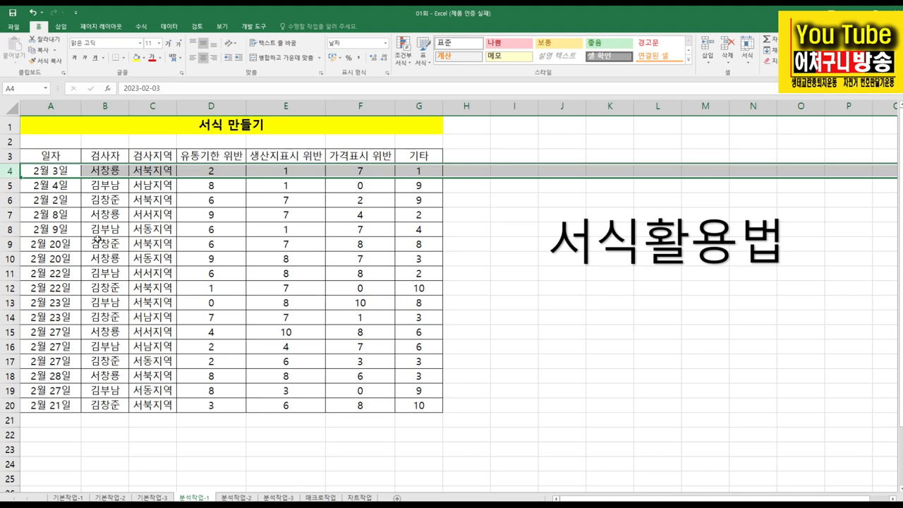
left_click(36, 185)
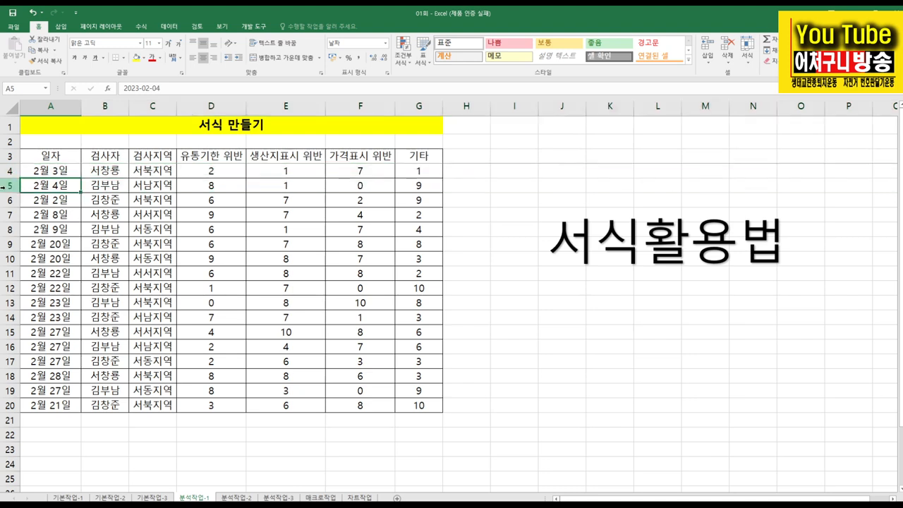
left_click(9, 185)
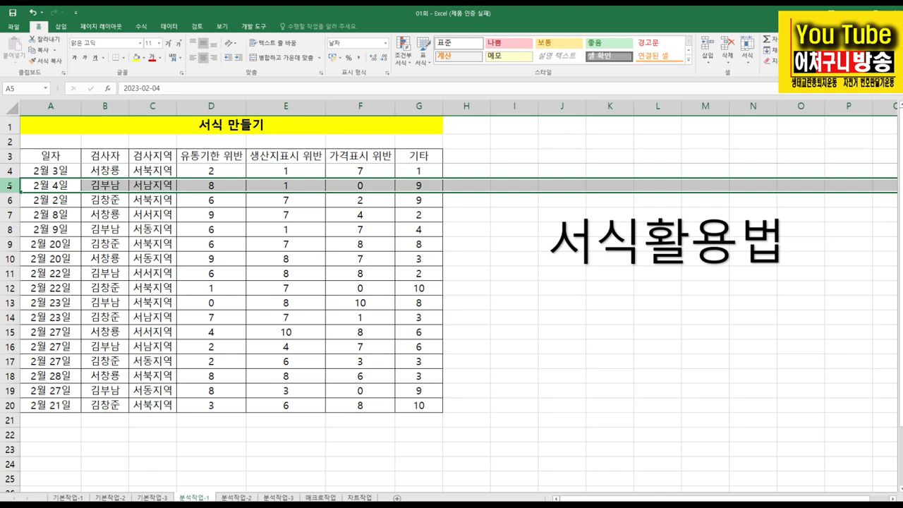
left_click(46, 182)
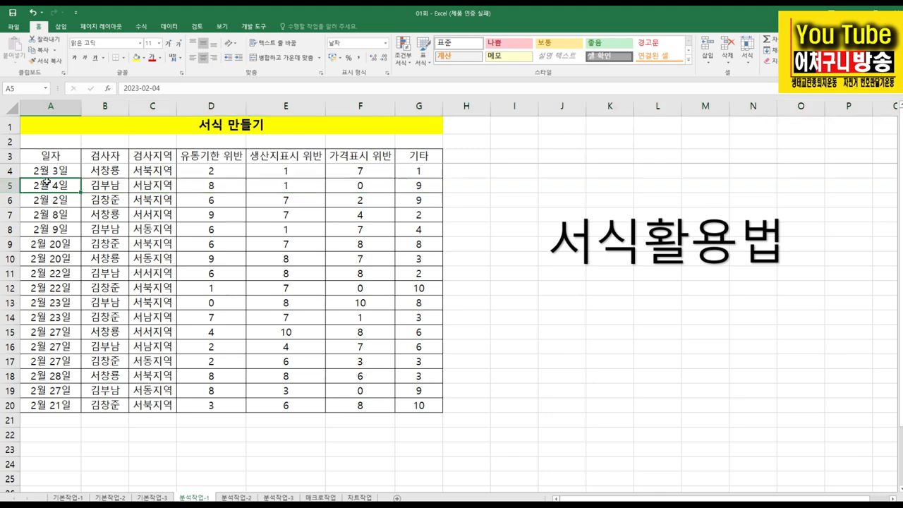
left_click(6, 185)
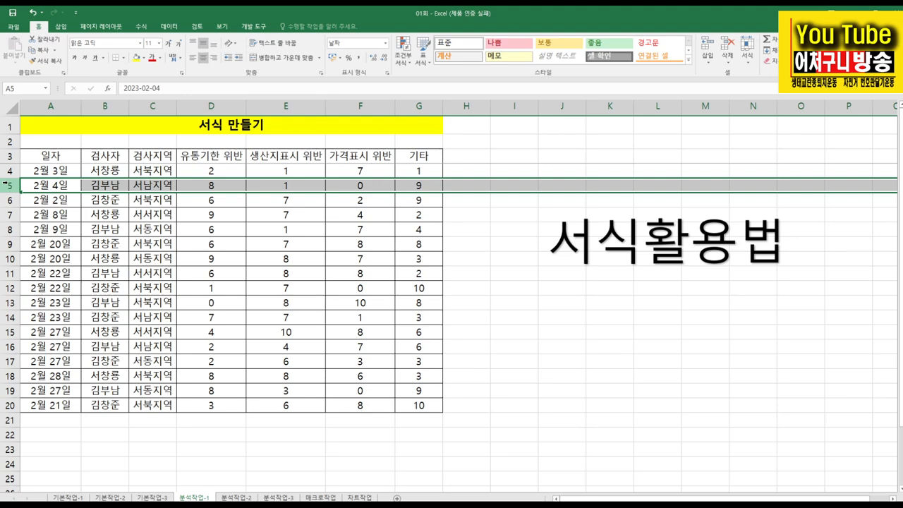
key("ctrl+shift+plus")
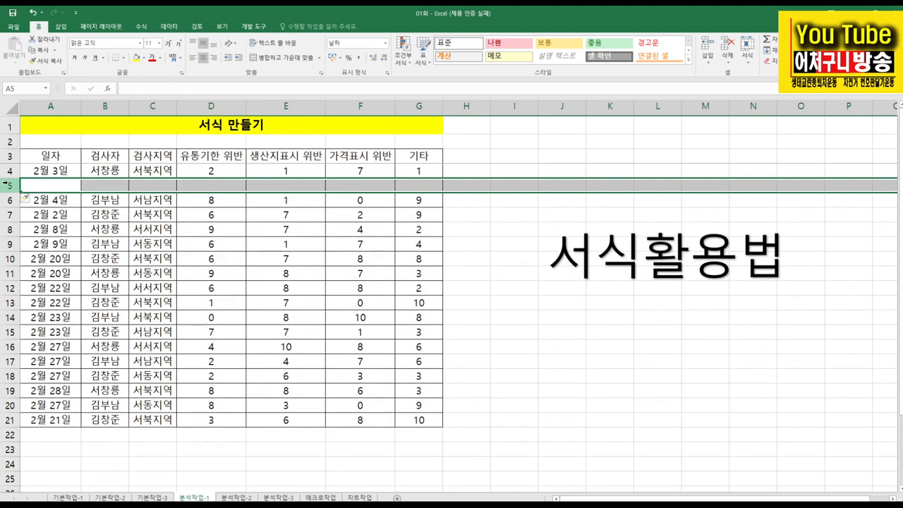
key("ctrl+shift+plus")
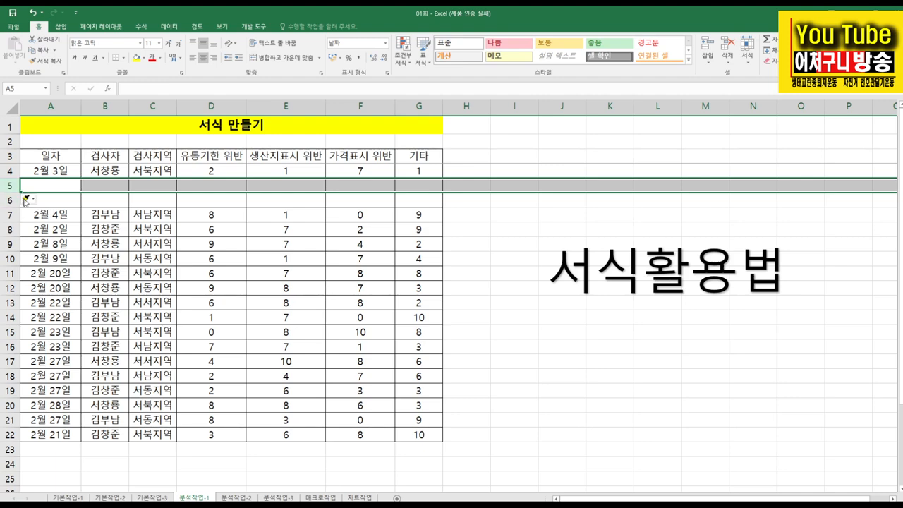
key("ctrl+minus")
key("ctrl+minus")
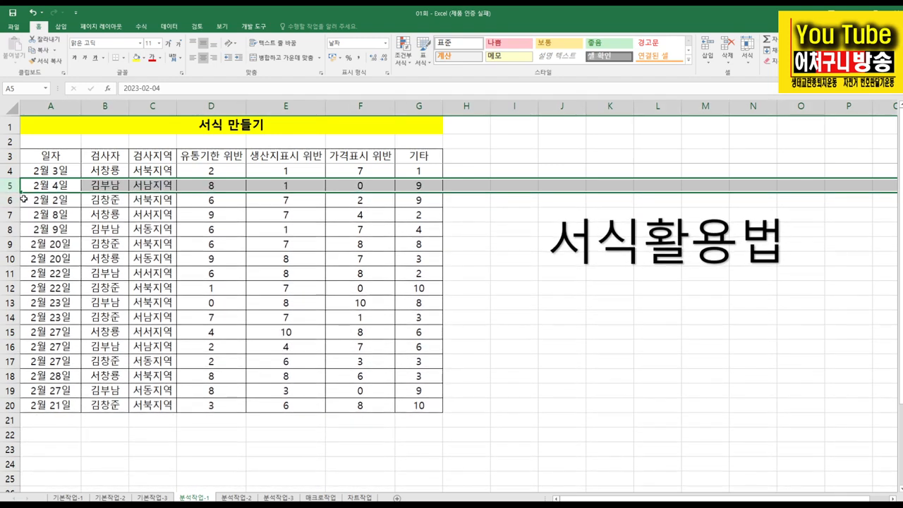
Step: Move the inspector entries in B7:B20 down by one cell, leaving B7 empty
left_click(105, 186)
left_click_drag(106, 186, 93, 402)
left_click(117, 200)
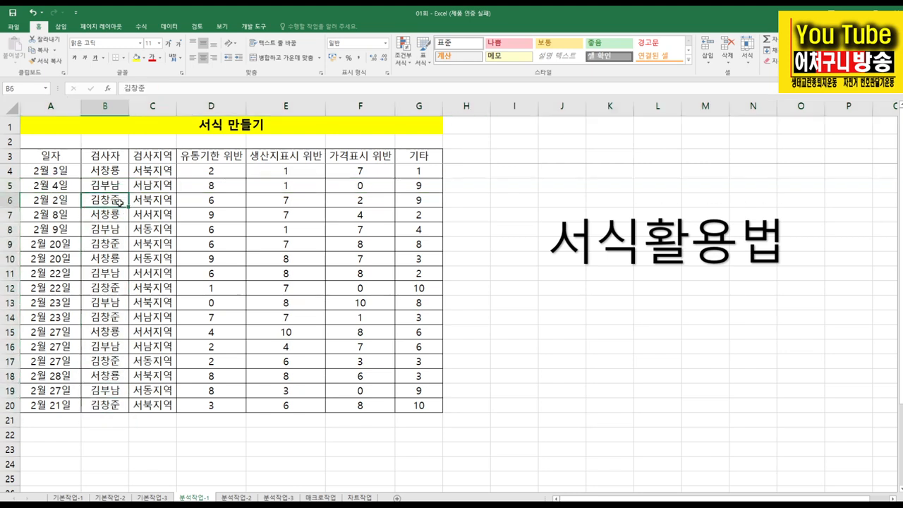
left_click(111, 218)
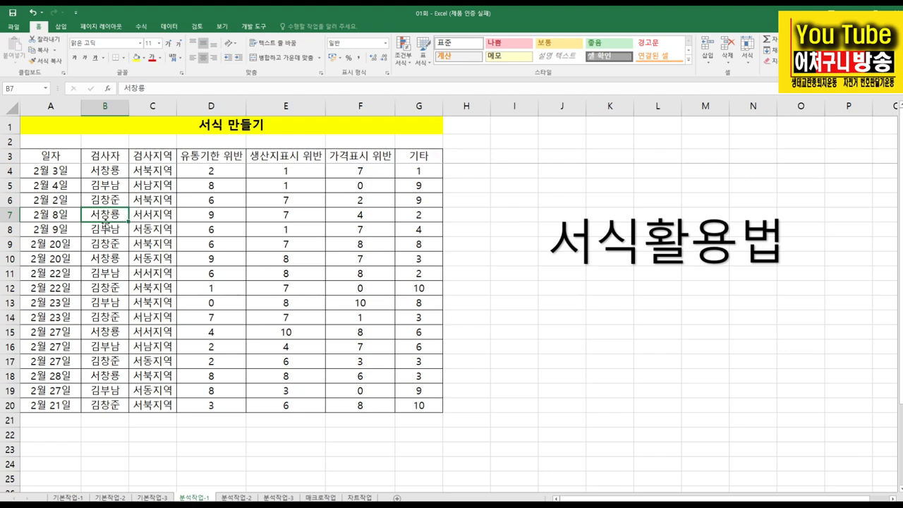
left_click_drag(109, 216, 104, 425)
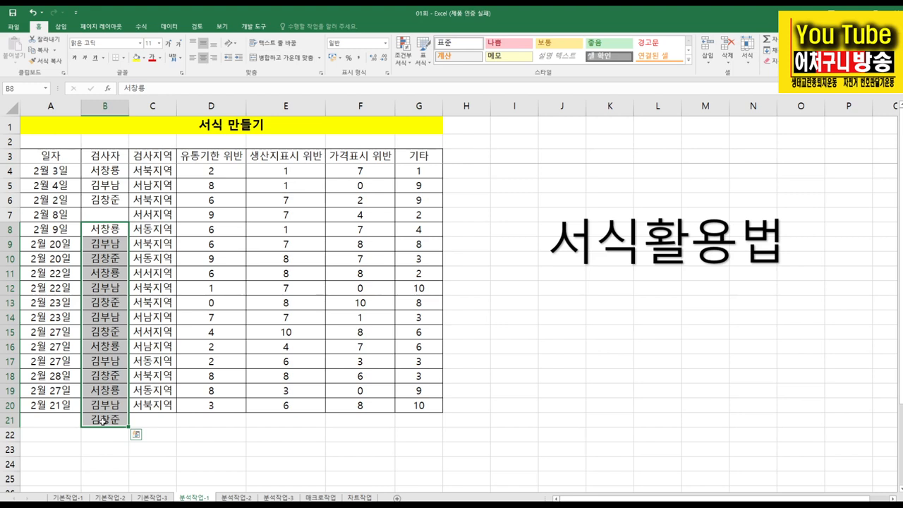
left_click(114, 216)
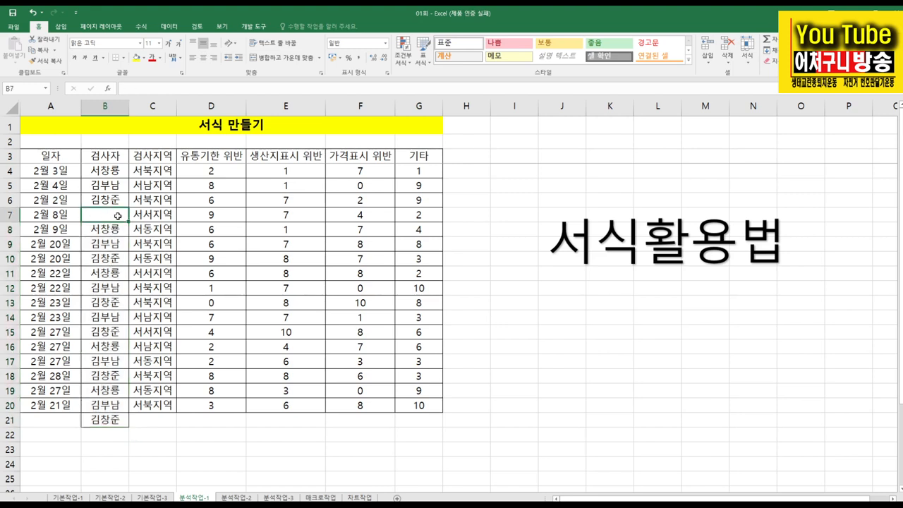
left_click(113, 228)
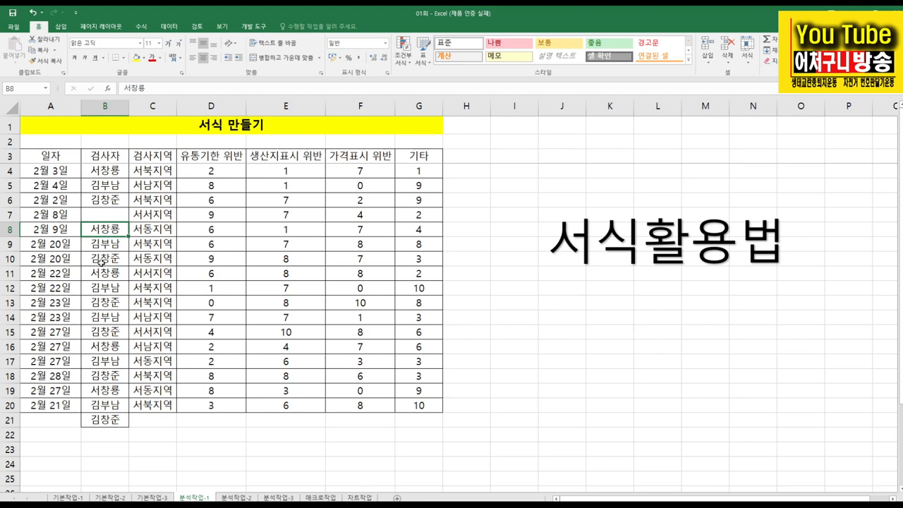
Step: Delete the empty cell B7 and shift the cells below it up
left_click(101, 215)
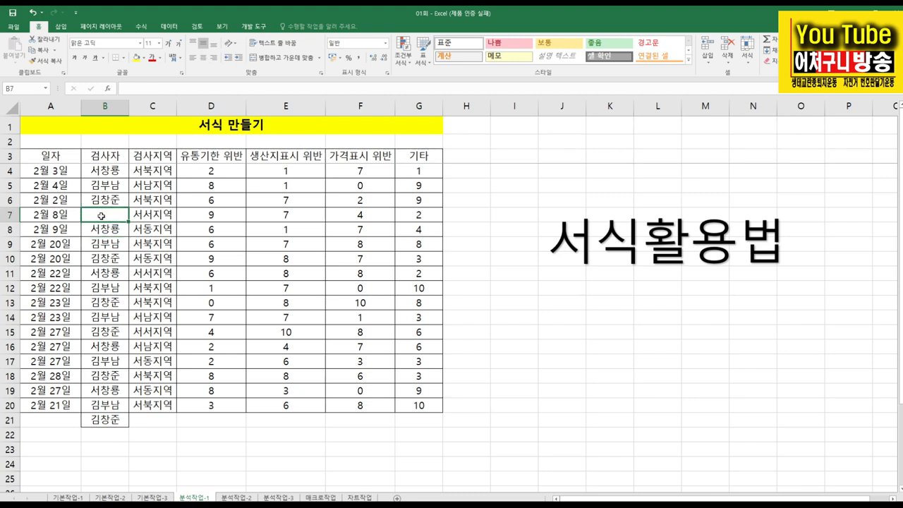
key("ctrl+minus")
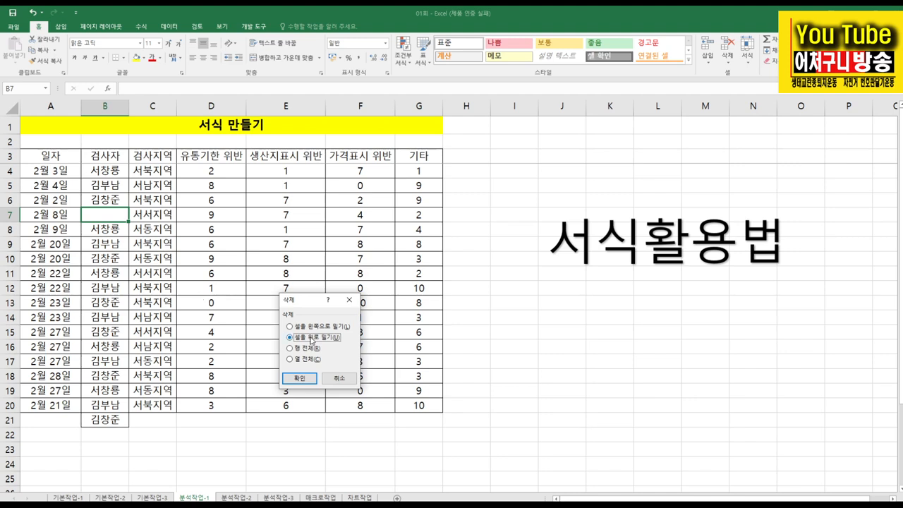
left_click(307, 380)
left_click(226, 445)
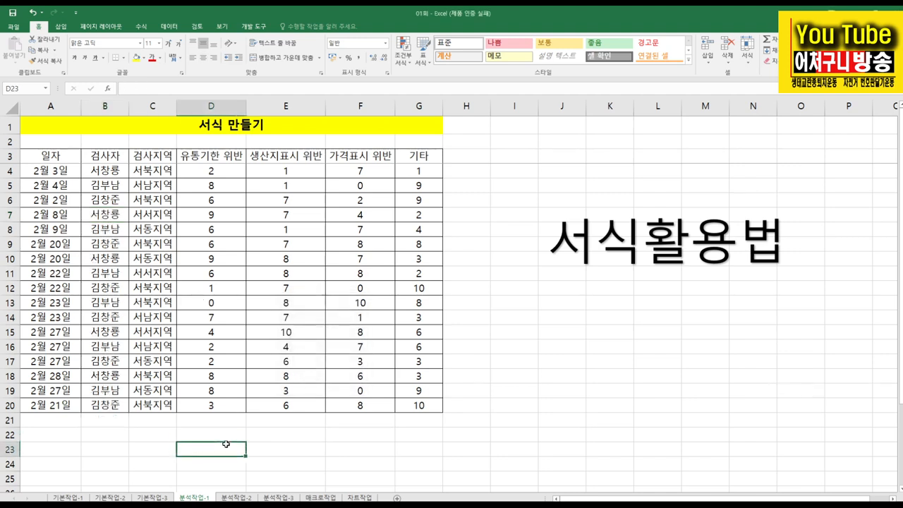
Step: Move the inspector entries in B8:B20 down by two cells, leaving B8:B9 empty
left_click(113, 219)
left_click_drag(112, 219, 112, 417)
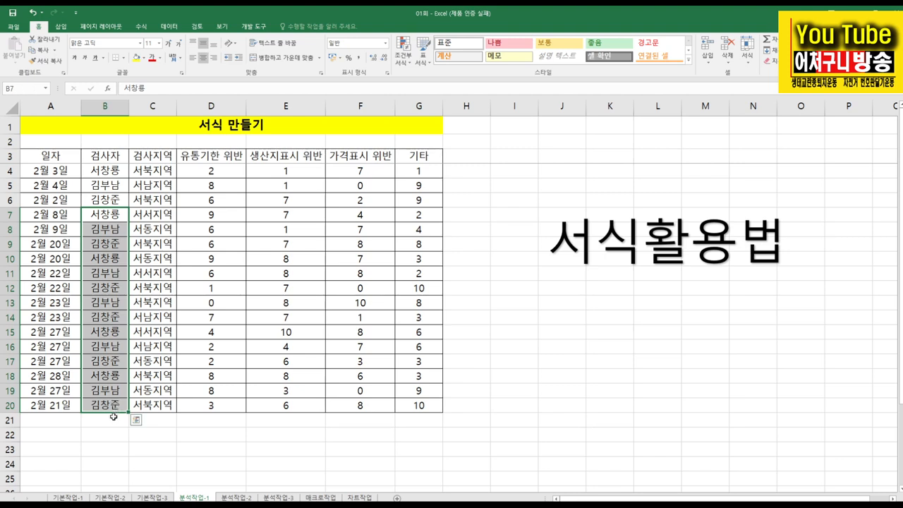
left_click(115, 406)
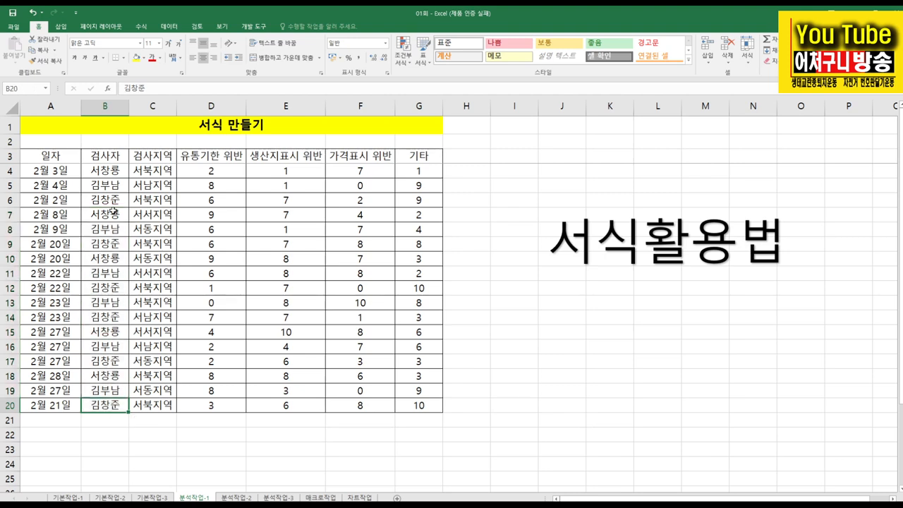
left_click_drag(101, 233, 104, 431)
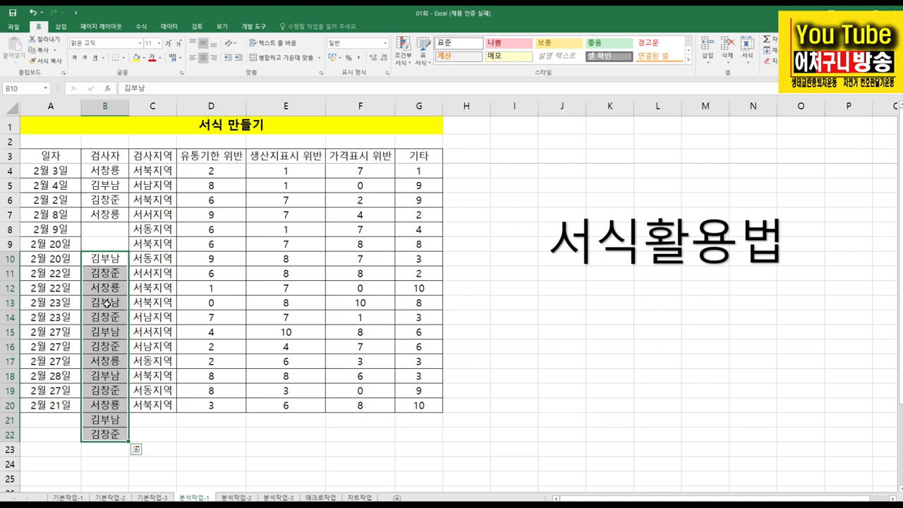
Step: Delete the two empty cells B8:B9 and shift the cells below them up
left_click_drag(104, 223, 98, 242)
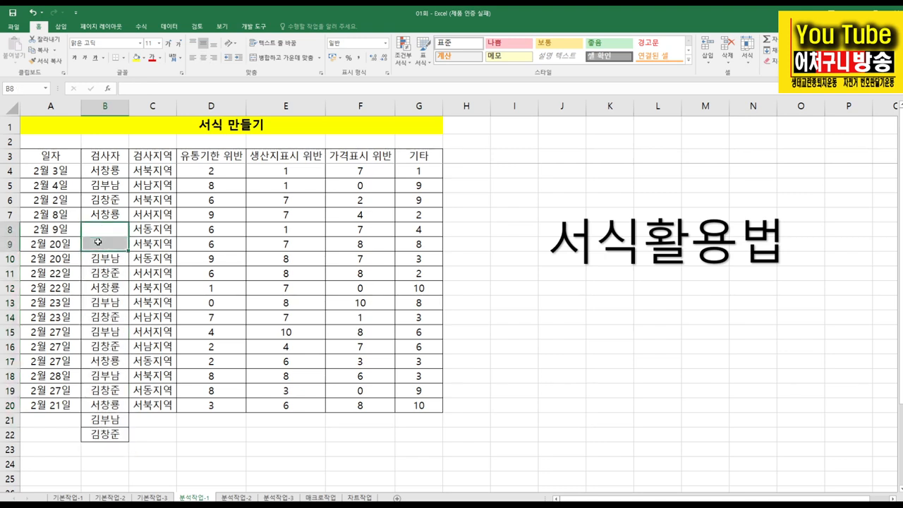
key("ctrl+minus")
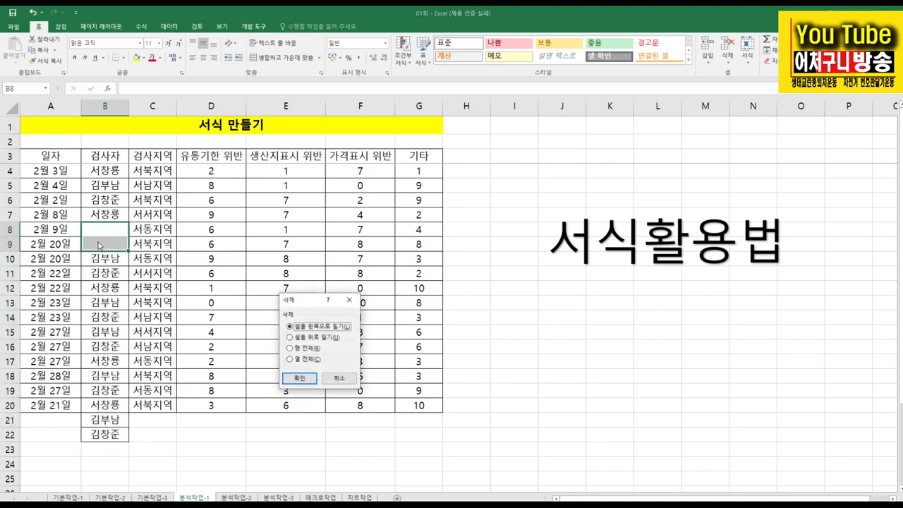
left_click(321, 338)
left_click(310, 380)
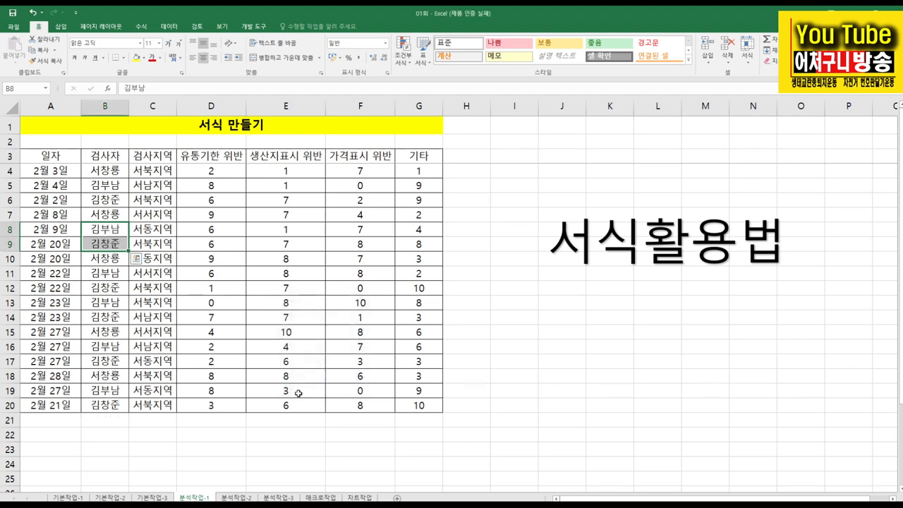
left_click(236, 439)
Step: Insert a blank column before the 검사지역 column C and delete it again
left_click(161, 107)
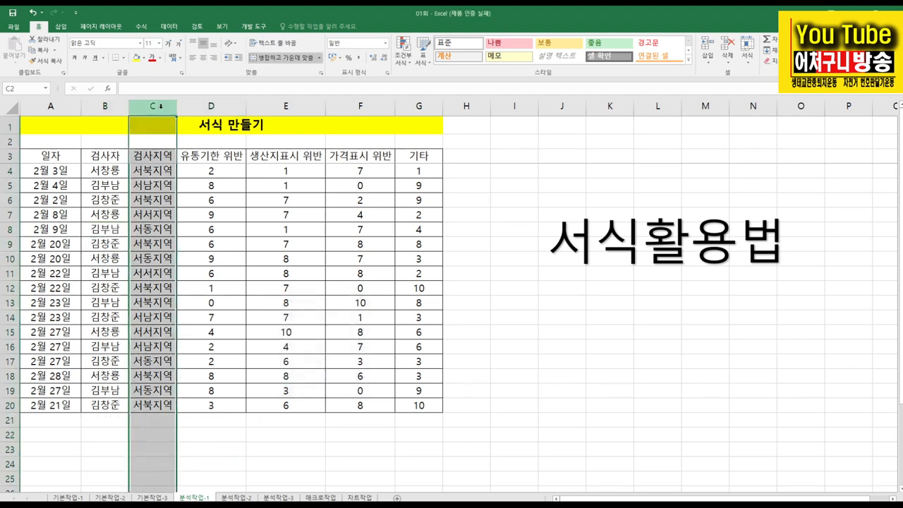
left_click(158, 184)
key("ctrl+shift+plus")
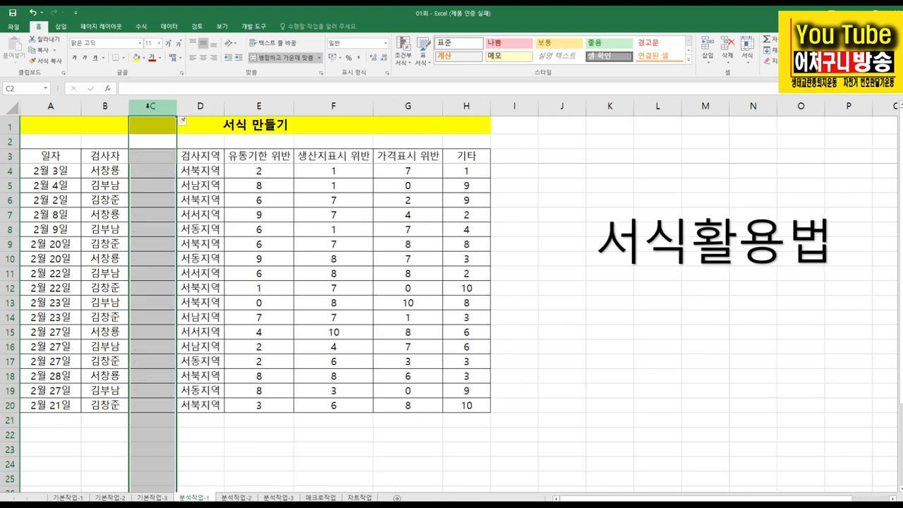
key("ctrl+minus")
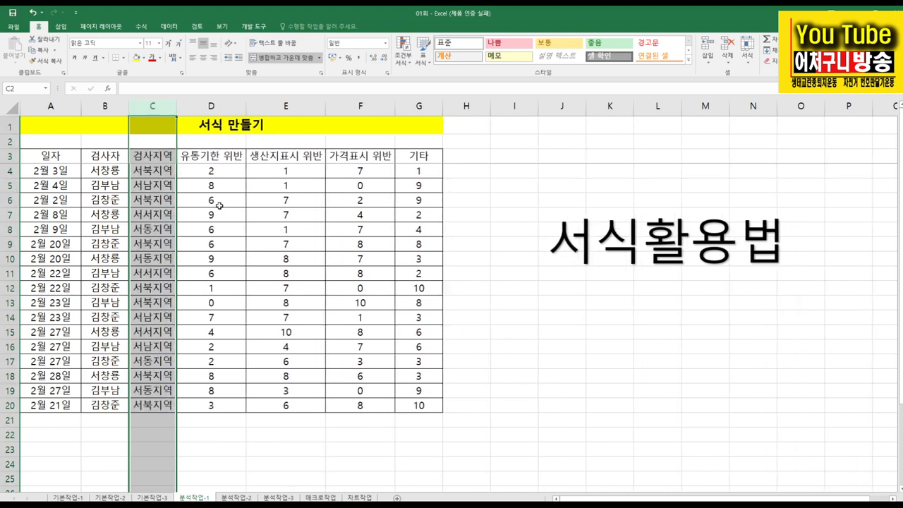
left_click(489, 307)
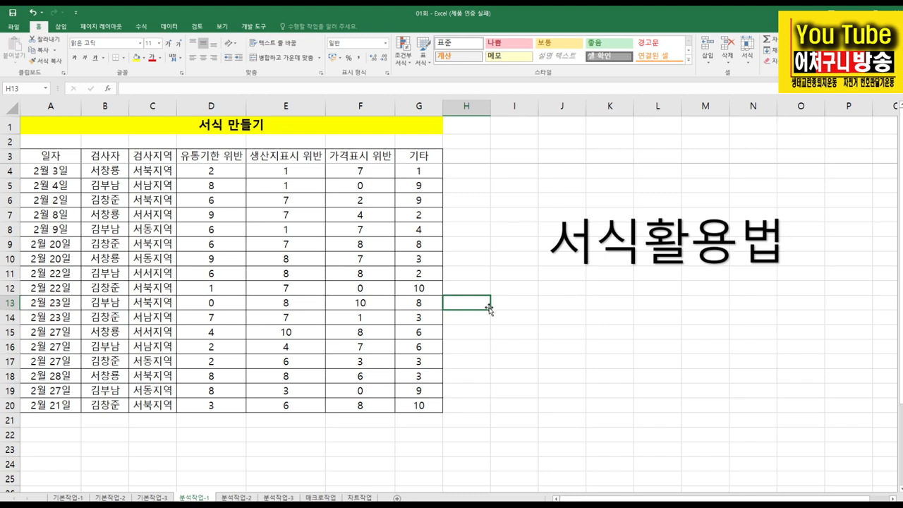